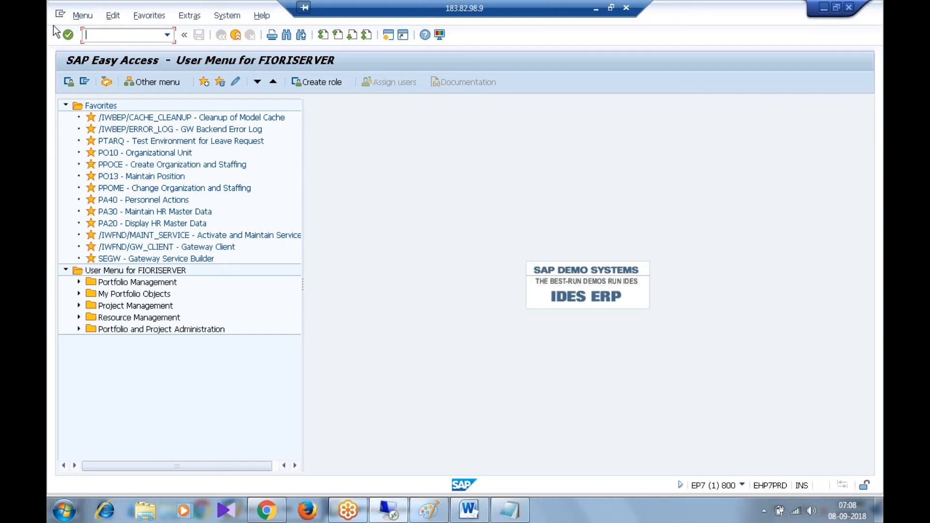
- Open the ABAP Dictionary with transaction SE11 and display the database table KNA1
click(92, 37)
text(se11)
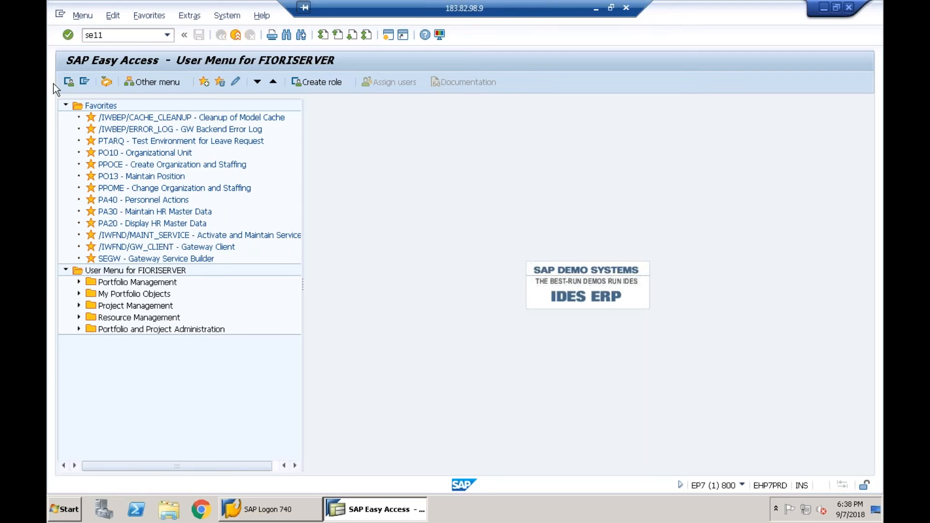
key(Return)
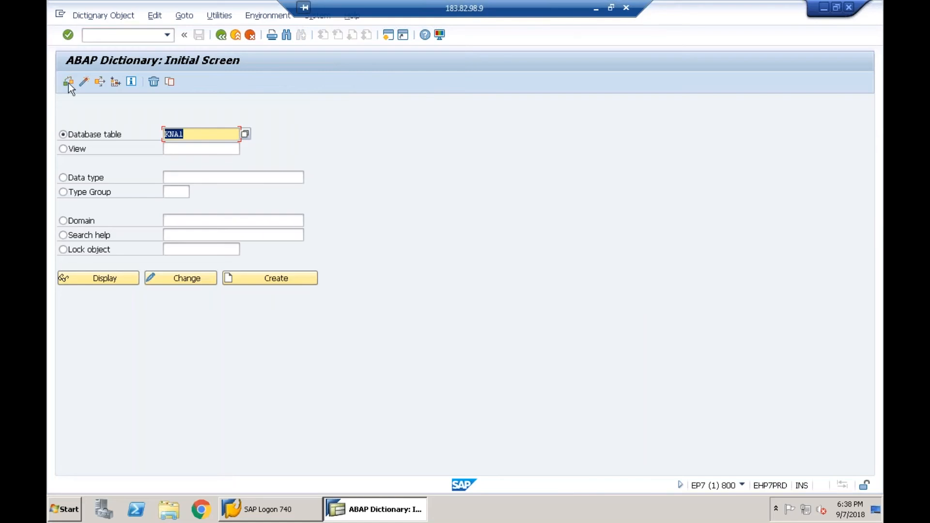
click(192, 134)
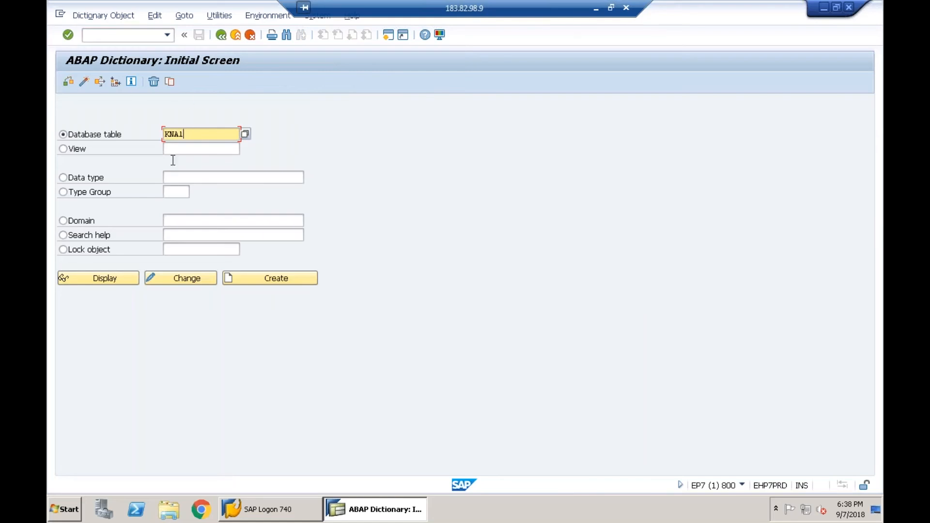
click(126, 274)
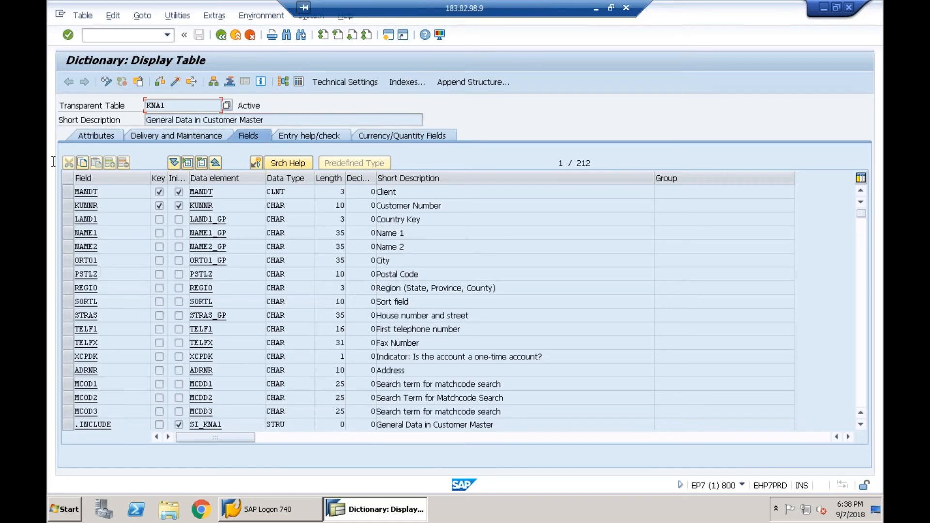
- Examine the field names and assigned data elements in the first rows of table KNA1
click(97, 192)
drag(98, 195, 73, 195)
click(100, 195)
click(76, 194)
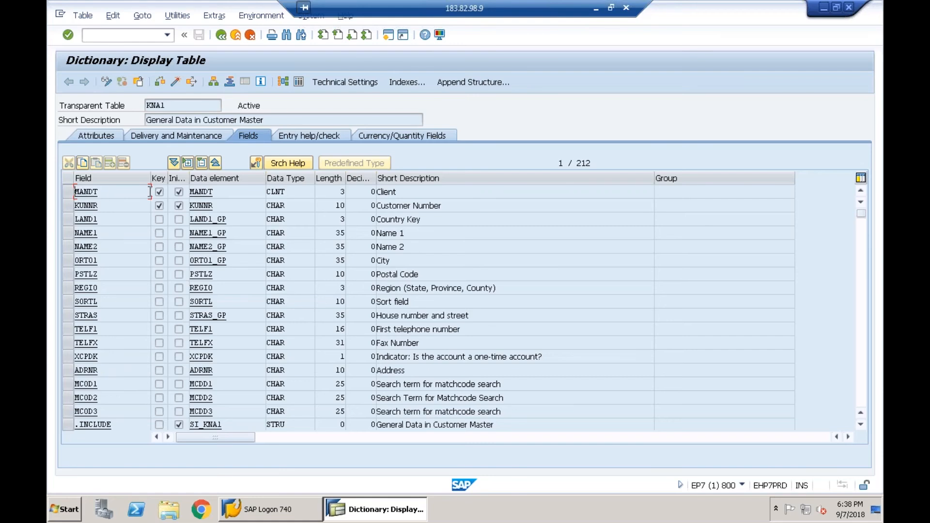
click(211, 196)
drag(212, 191, 178, 204)
click(210, 204)
drag(229, 219, 180, 227)
click(217, 234)
drag(230, 247, 172, 258)
click(120, 192)
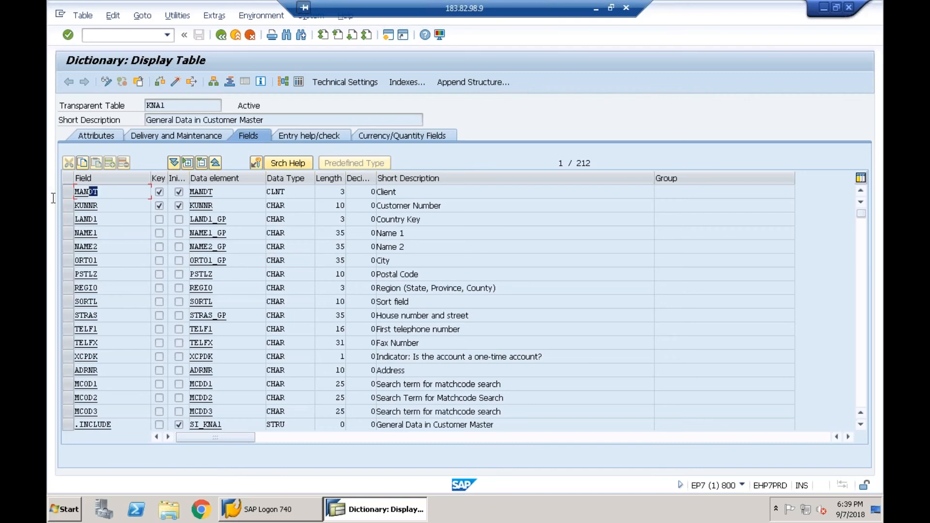
- Open the data element MANDT, view its field labels, and return to the KNA1 field list
click(224, 193)
double_click(205, 194)
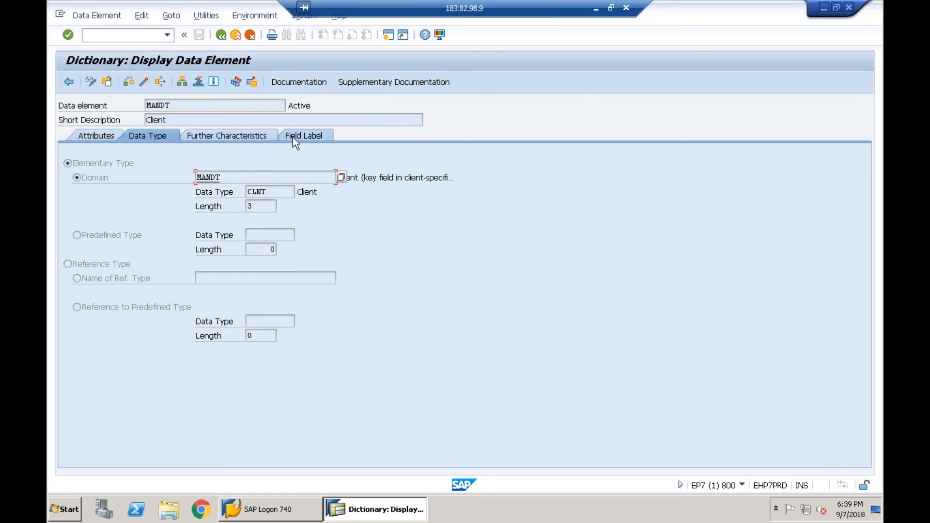
click(317, 134)
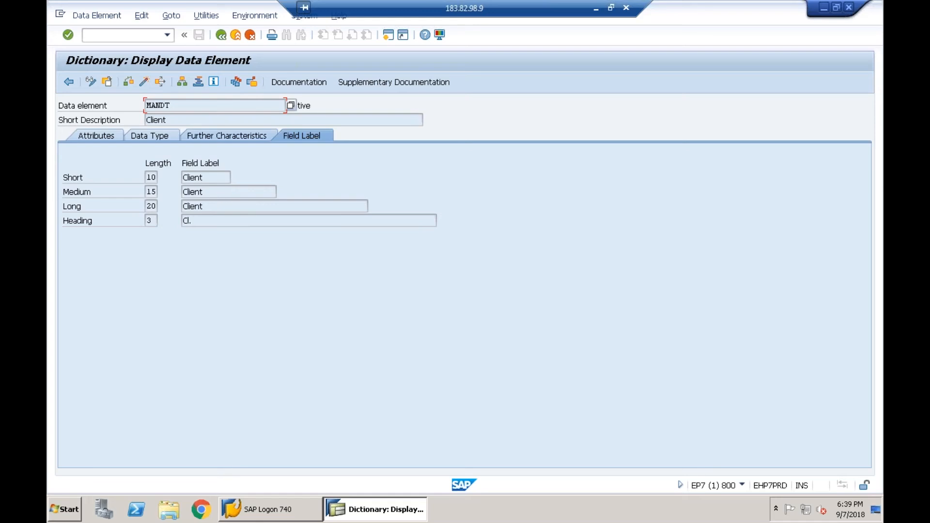
click(221, 35)
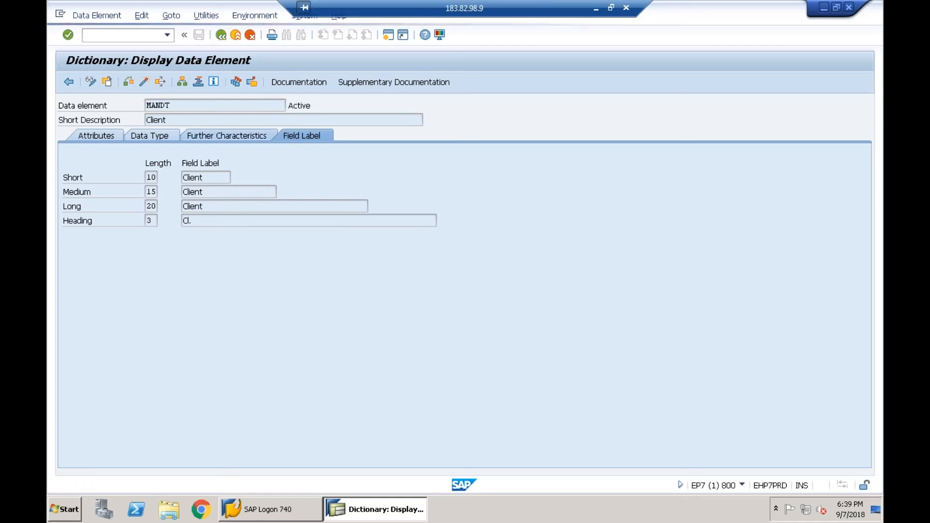
click(221, 35)
click(102, 279)
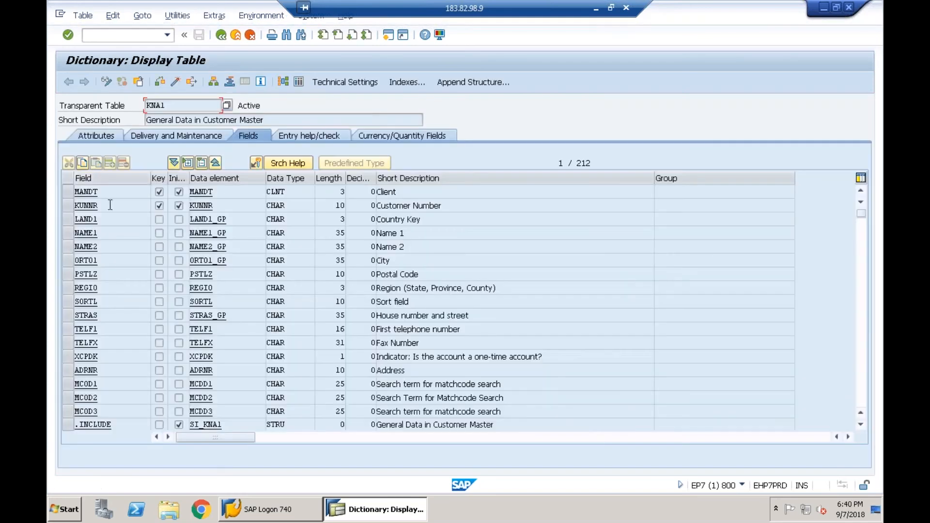
- View the field labels of the data element KUNNR and return to the table's field list
click(110, 205)
click(210, 207)
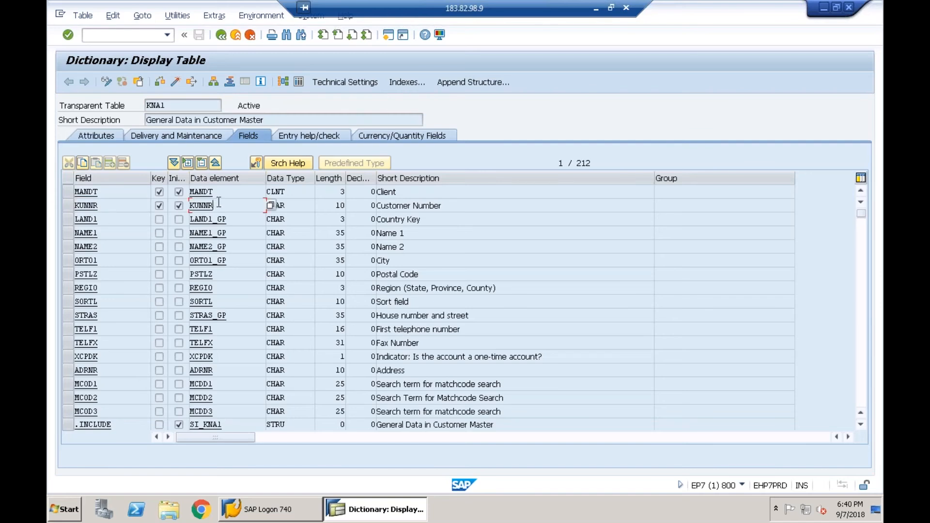
double_click(201, 205)
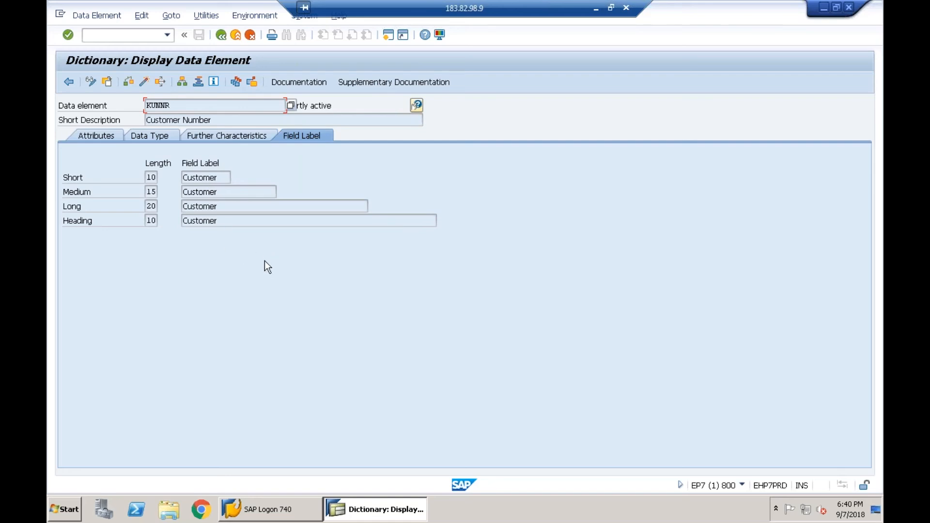
click(219, 38)
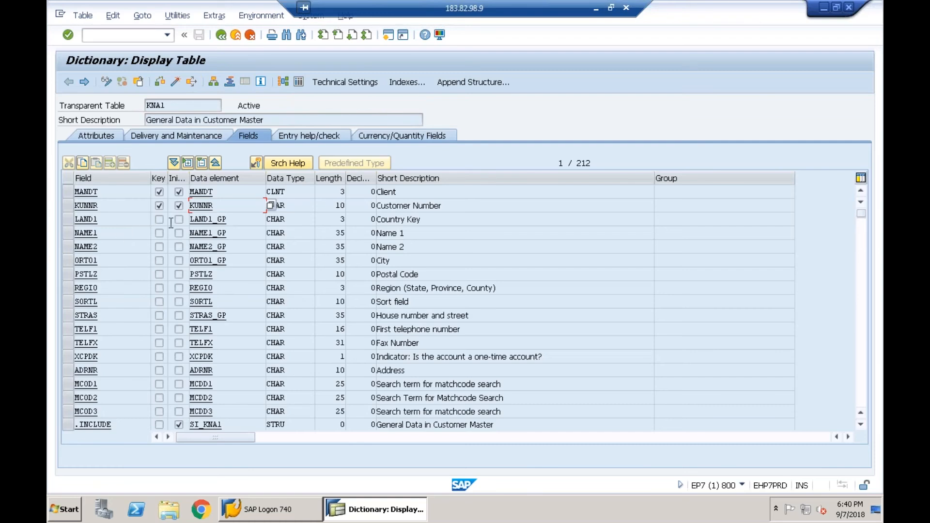
- View the field labels of the data element LAND1_GP and return to the table's field list
click(225, 219)
drag(226, 220, 188, 224)
click(189, 222)
double_click(212, 219)
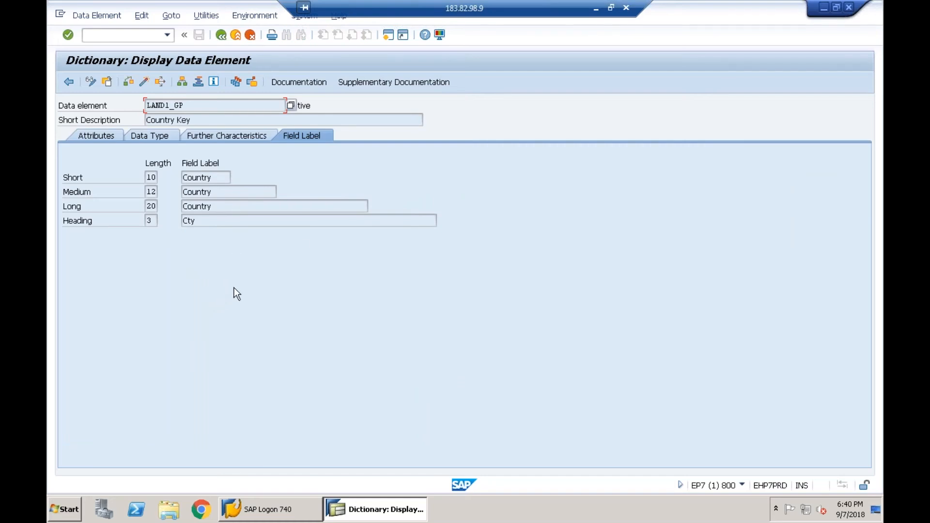
click(216, 39)
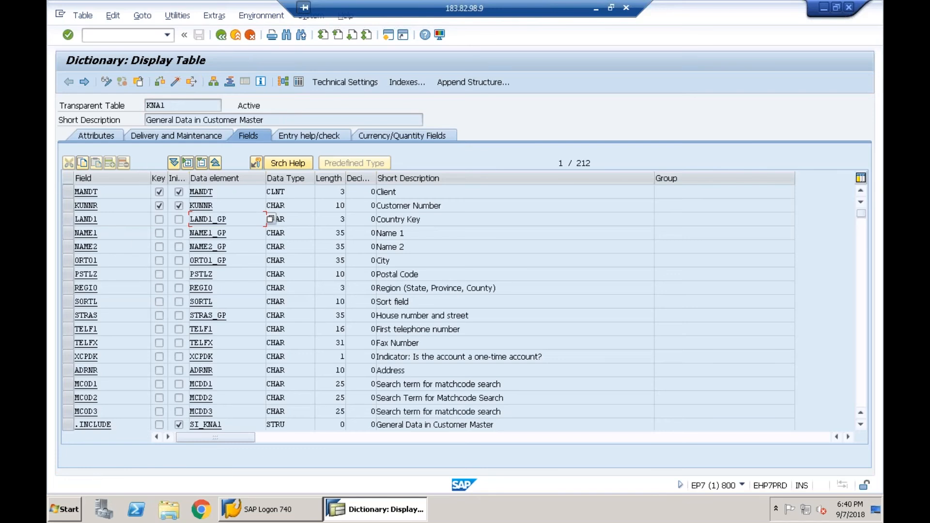
- Open the data element MANDT again and show its data type definition
click(224, 203)
drag(214, 206, 188, 208)
click(189, 207)
click(228, 190)
double_click(228, 189)
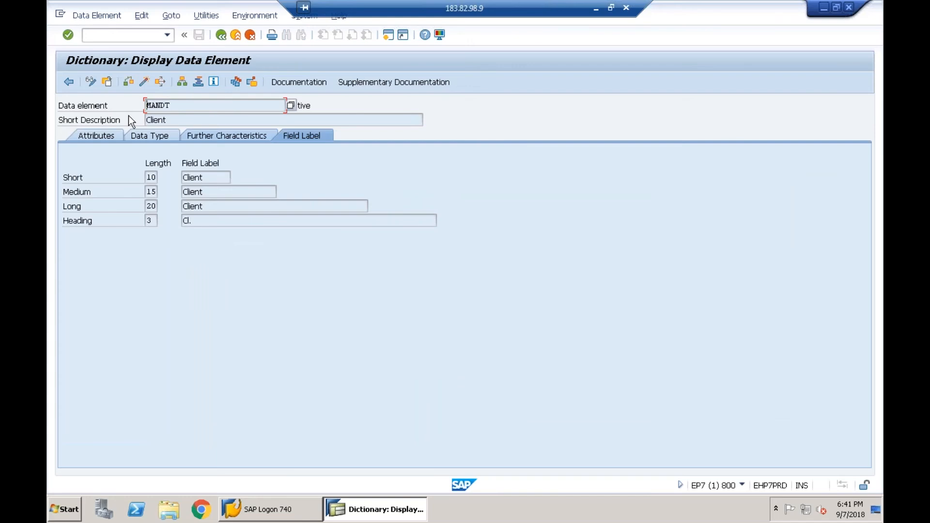
click(153, 135)
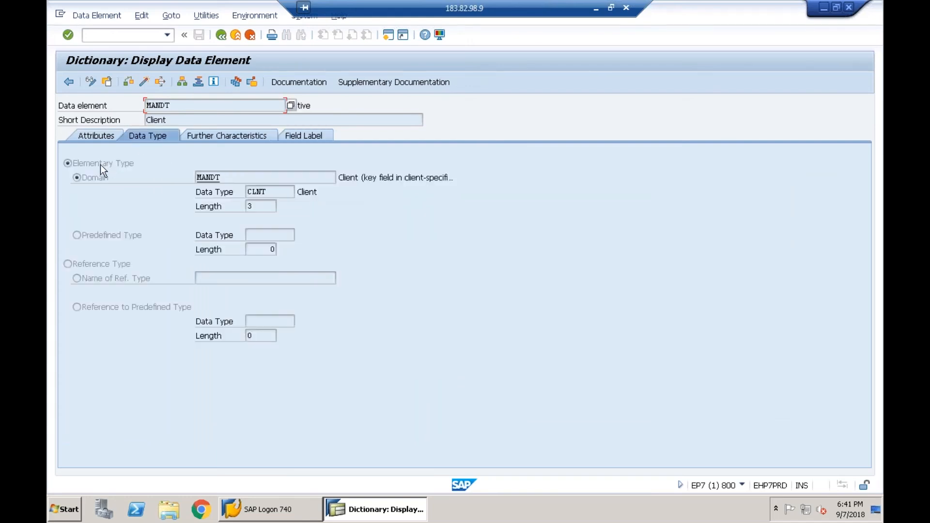
- Examine the domain, data type and length assigned to data element MANDT, then go back to the KNA1 fields
drag(178, 105, 137, 108)
click(93, 170)
click(228, 179)
double_click(226, 179)
click(224, 178)
drag(225, 179, 185, 181)
click(196, 180)
click(180, 105)
drag(226, 176, 172, 177)
click(173, 177)
click(232, 177)
drag(227, 177, 182, 181)
click(263, 192)
click(259, 207)
drag(175, 106, 141, 106)
click(141, 106)
click(223, 38)
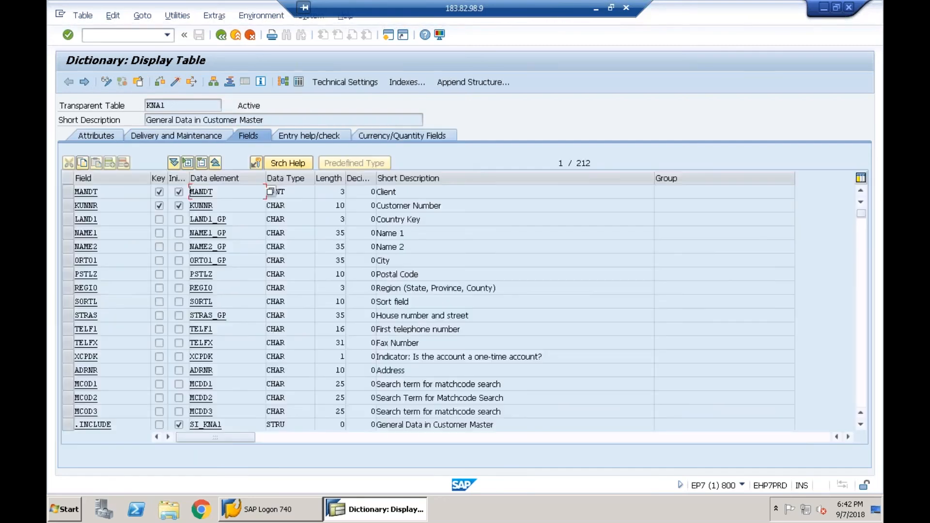
- Inspect the domain assigned to the data element KUNNR and return to the KNA1 fields
click(116, 205)
double_click(220, 207)
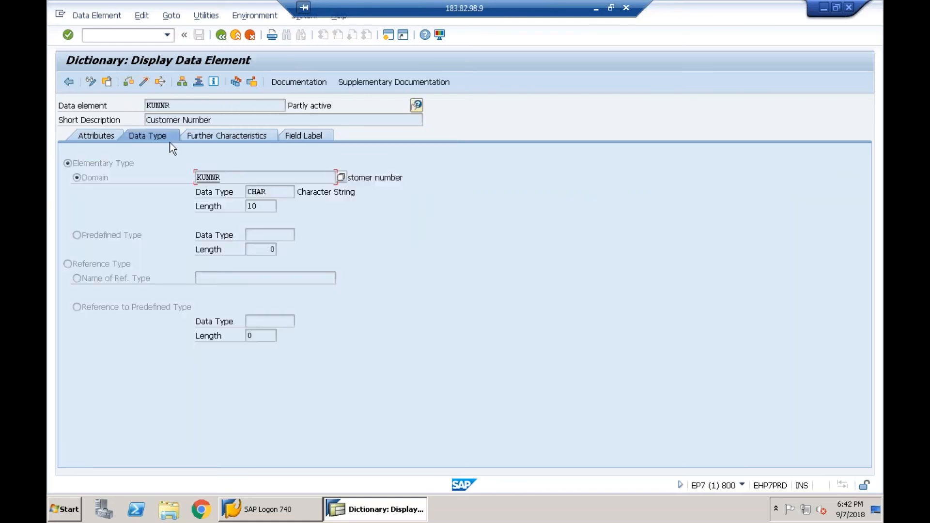
click(167, 101)
drag(232, 175, 176, 181)
click(197, 177)
click(221, 37)
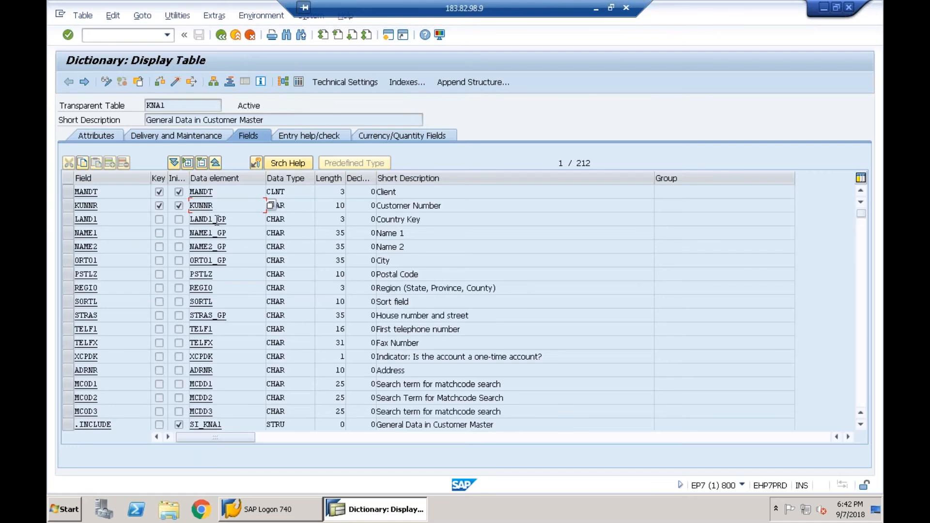
- Inspect the domain, data type and length of the data element LAND1_GP and return to the KNA1 fields
double_click(217, 219)
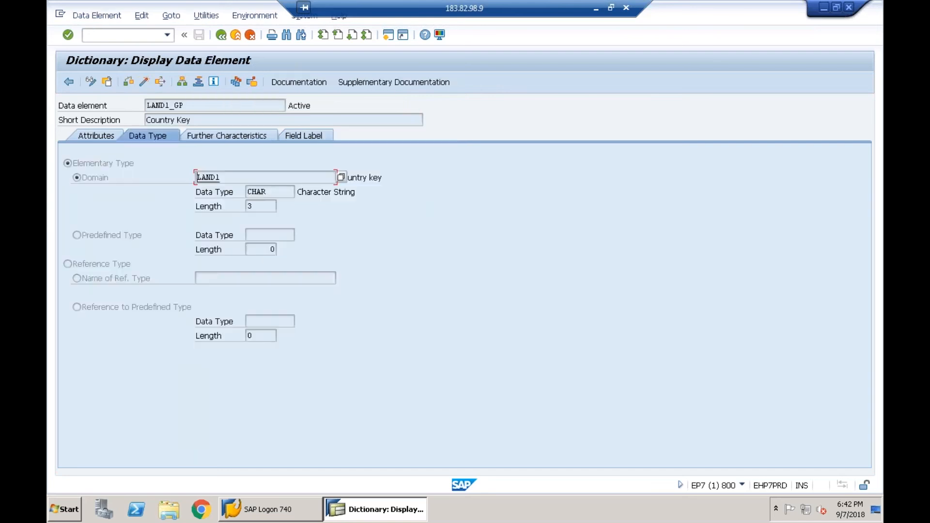
drag(189, 107, 135, 110)
click(148, 106)
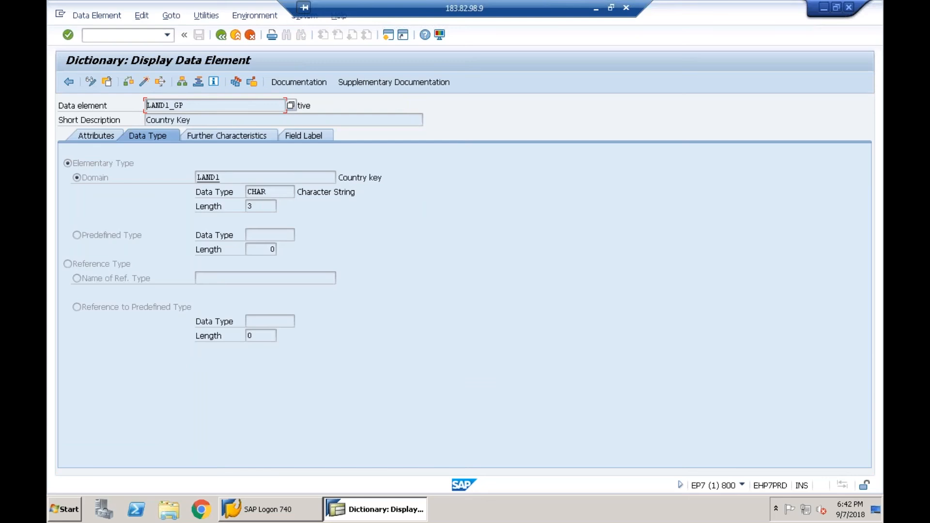
drag(221, 178, 169, 184)
click(198, 178)
drag(283, 193, 245, 205)
click(252, 207)
click(223, 39)
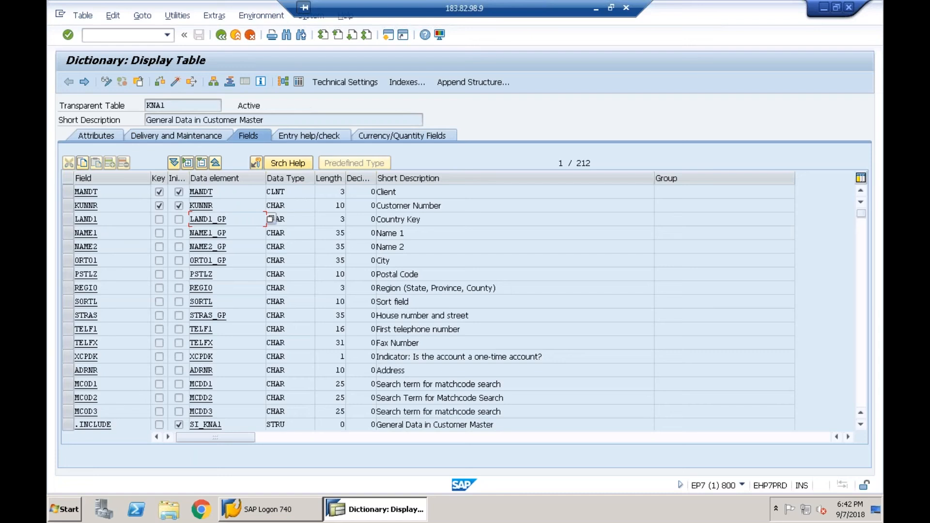
- Inspect the data type definition of the data element NAME1_GP and return to the KNA1 fields
double_click(205, 232)
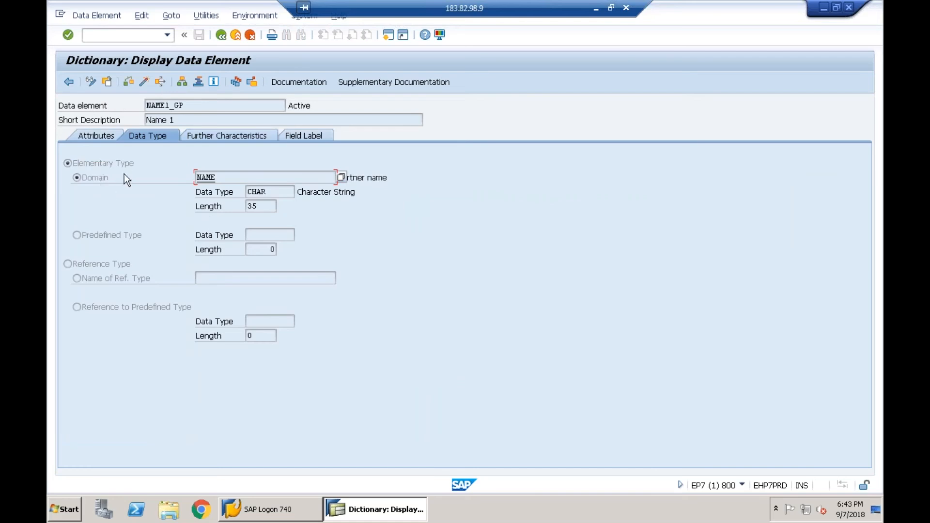
click(189, 105)
drag(189, 106, 137, 103)
click(147, 105)
key(F3)
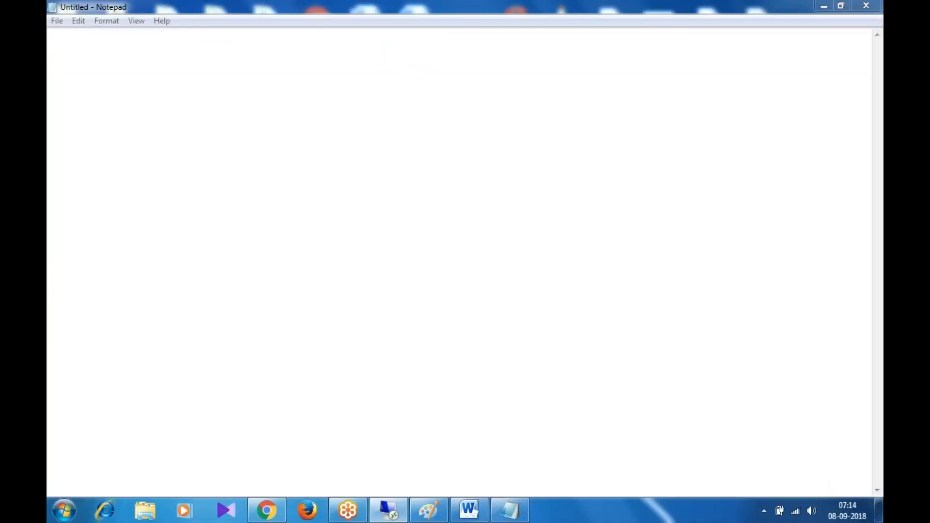
- In the empty Notepad document, write the indented heading "table: z645_emp" two lines down
click(500, 137)
key(Return)
key(Return)
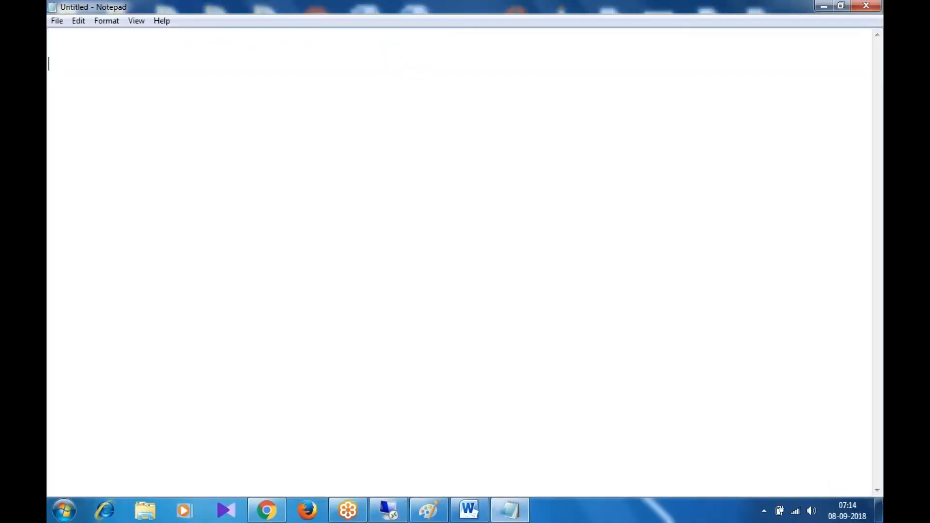
key(Tab)
text(table:)
text(z645)
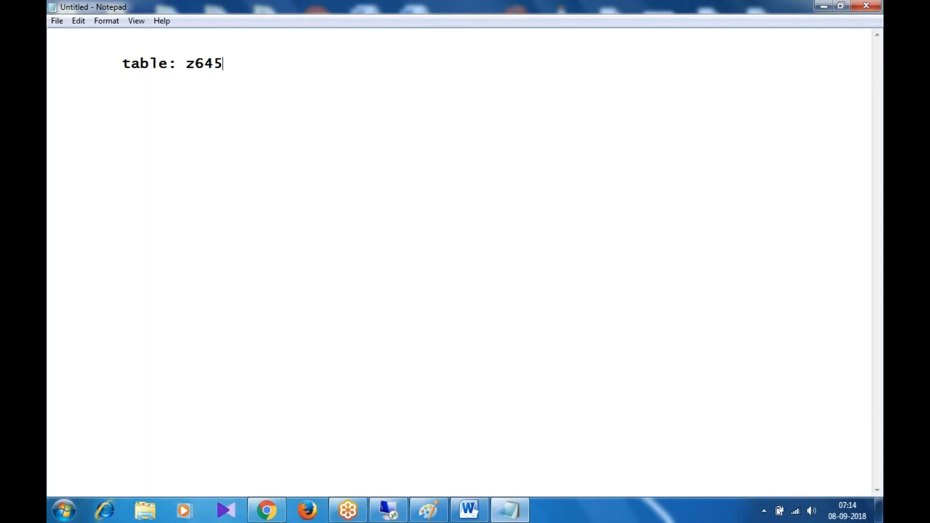
text(_emp)
- List the fields mandt, empno, ename and empdesig on separate indented lines below the table heading
key(Return)
key(Tab)
text(maNDT)
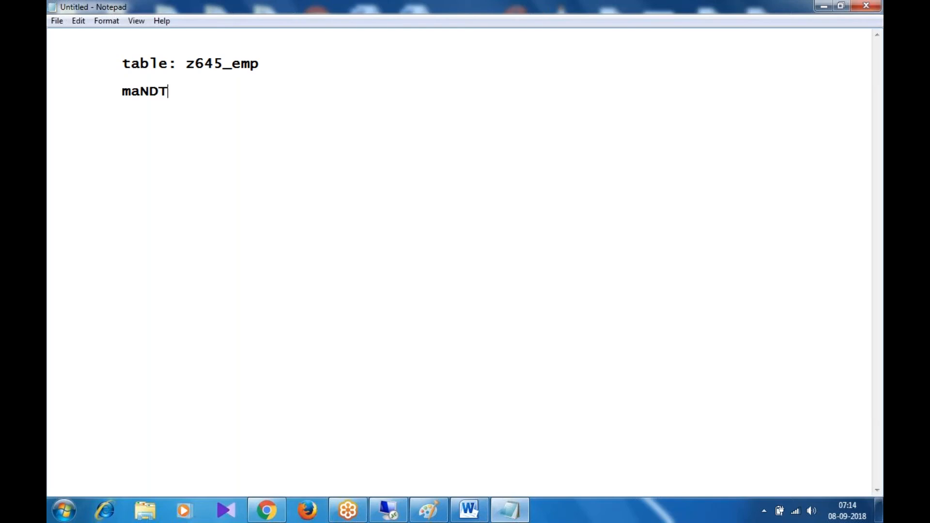
key(BackSpace)
key(BackSpace)
key(BackSpace)
text(ndt)
key(Return)
text(empno)
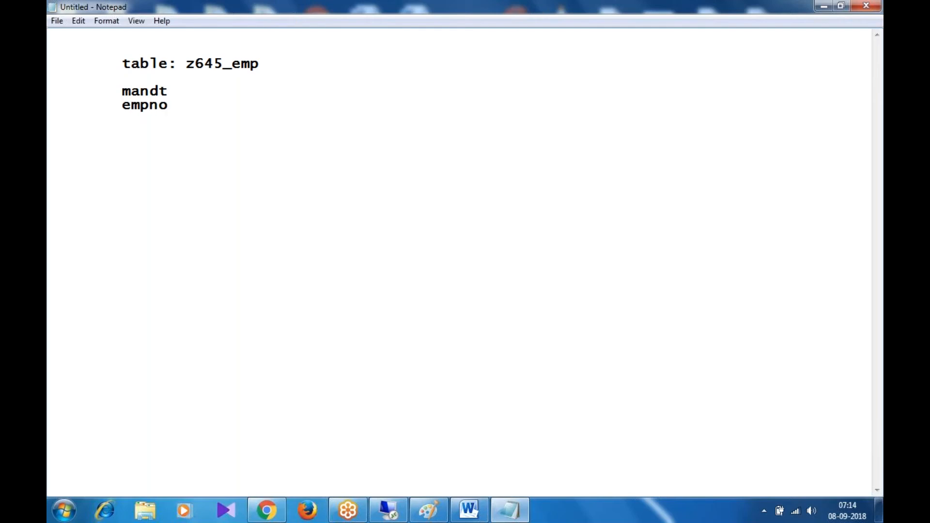
key(Tab)
text(ename)
key(Tab)
text(empdesig)
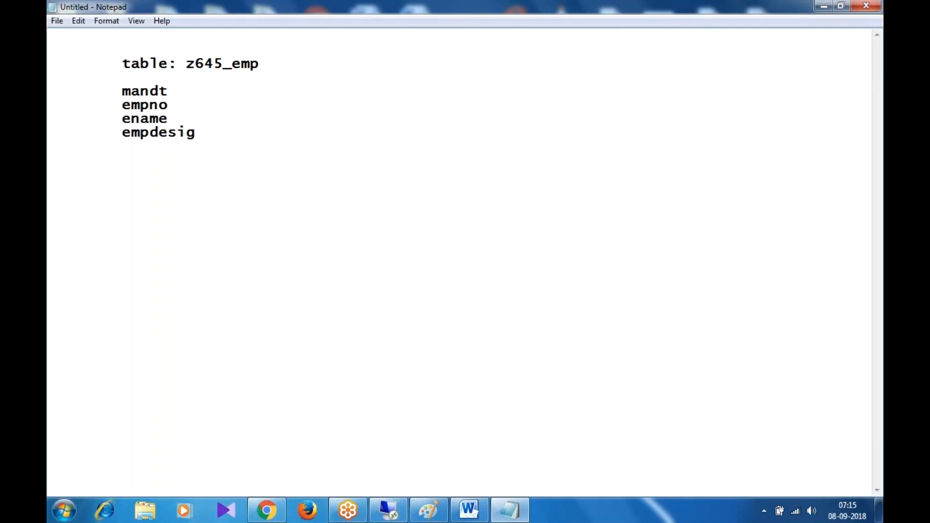
- Highlight the four listed field names from mandt to empdesig
key(Up)
key(shift+Down)
key(shift+Down)
key(shift+Down)
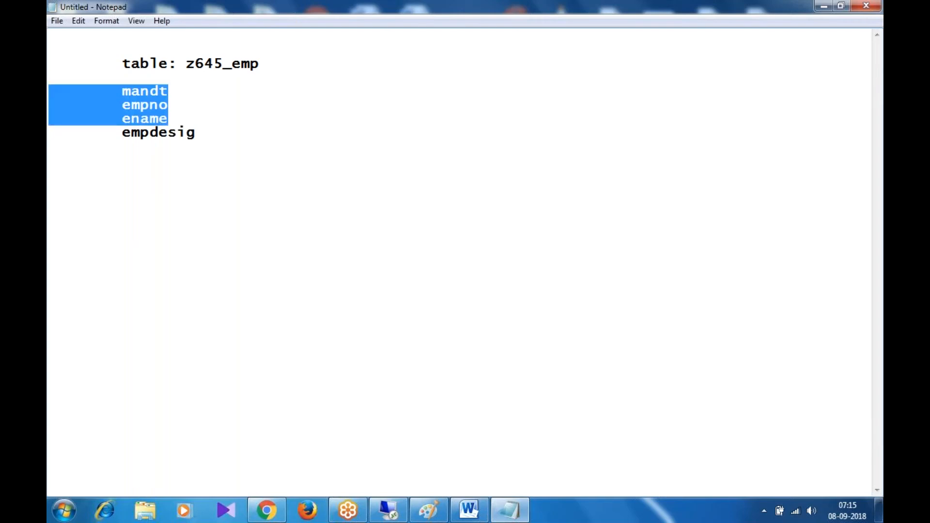
key(shift+Down)
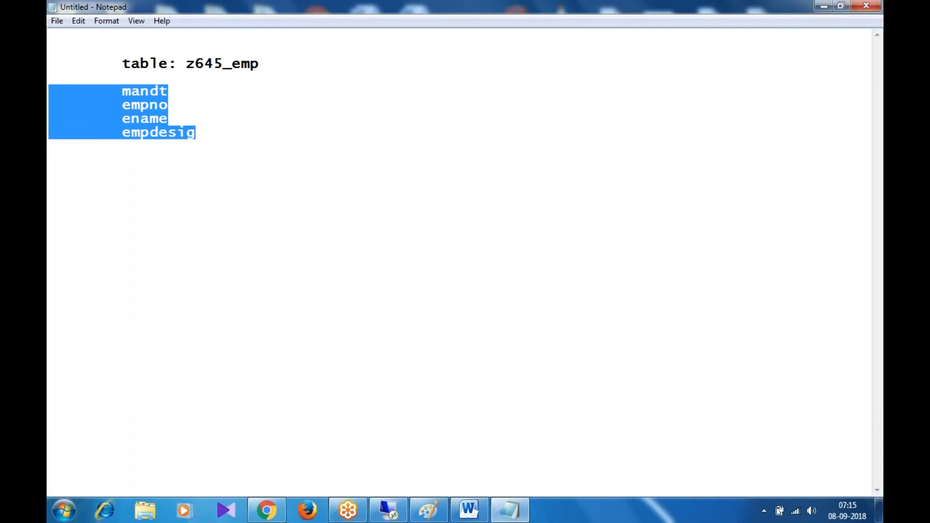
- Switch back to SAP, open the ABAP Dictionary with SE11 in a second session, and clear the database table name
click(388, 512)
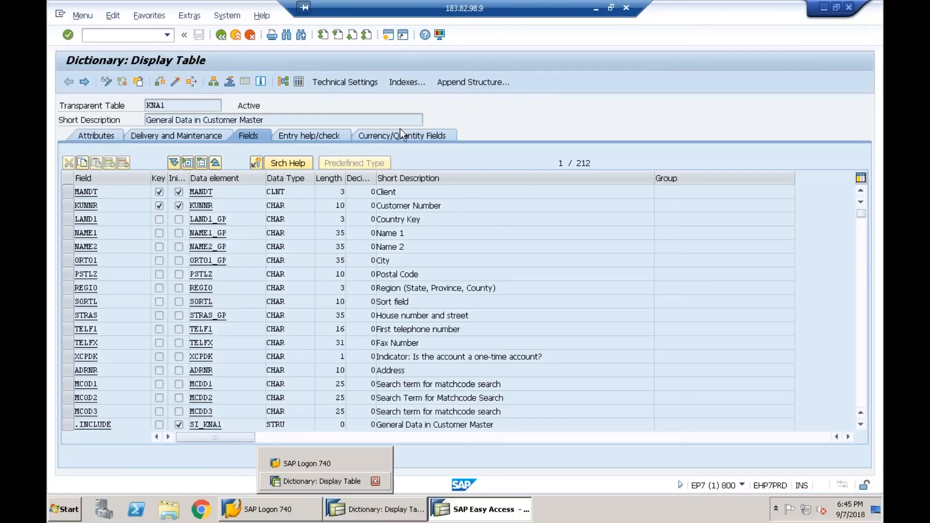
text(se11)
key(Return)
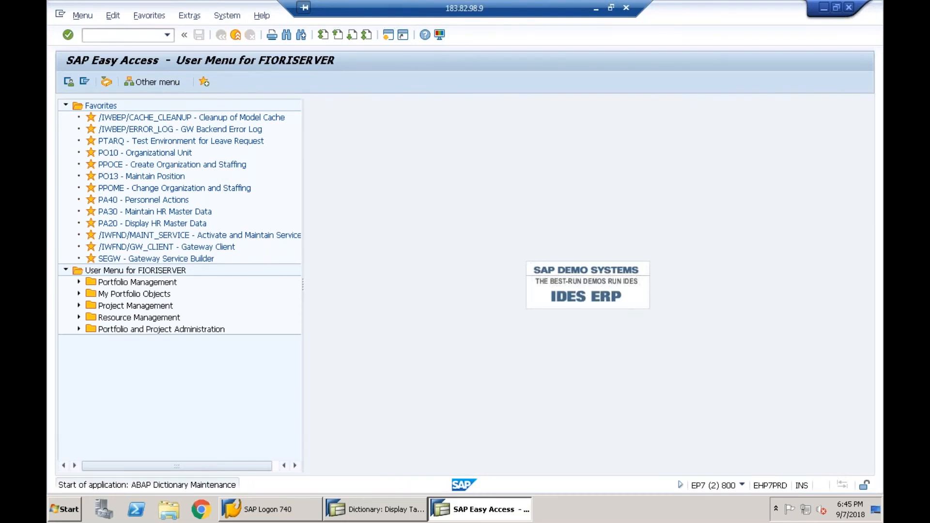
text(z)
key(BackSpace)
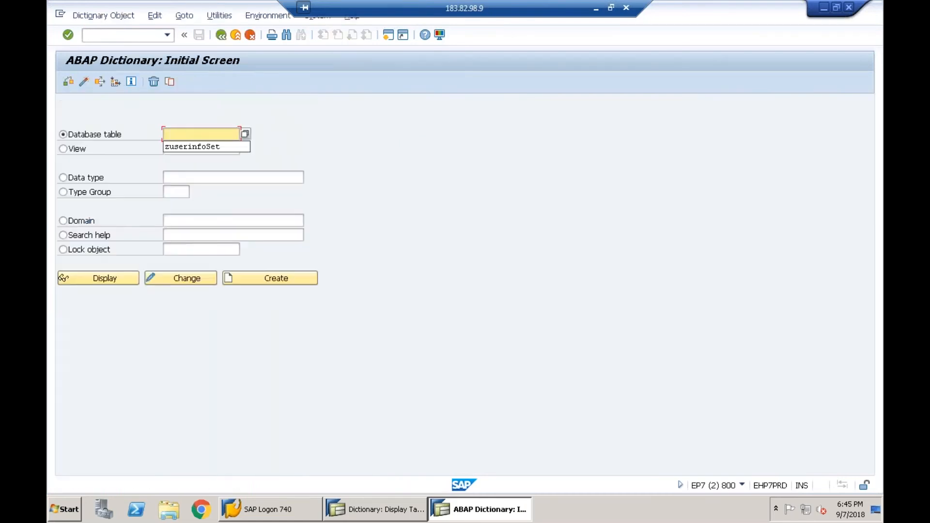
- Create the database table z645_emp with the short description "Employee Data"
text(z)
key(BackSpace)
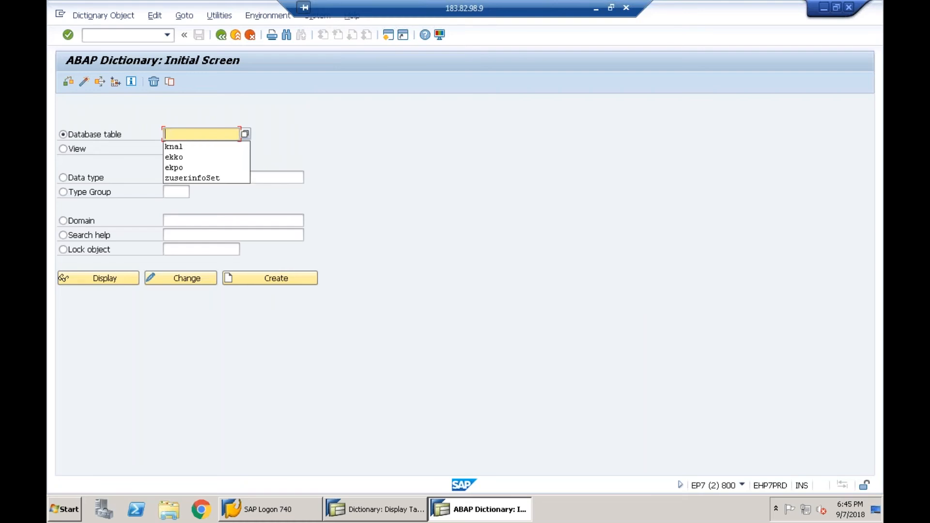
text(z)
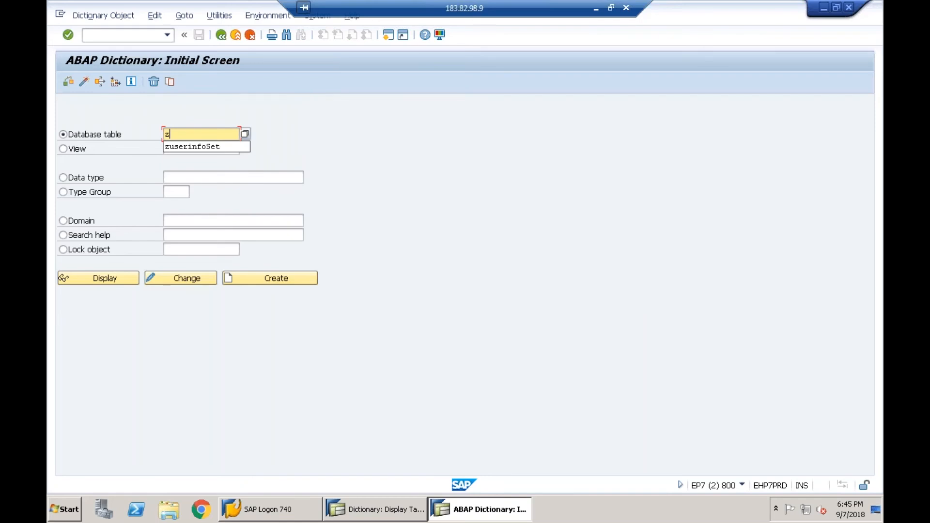
text(6)
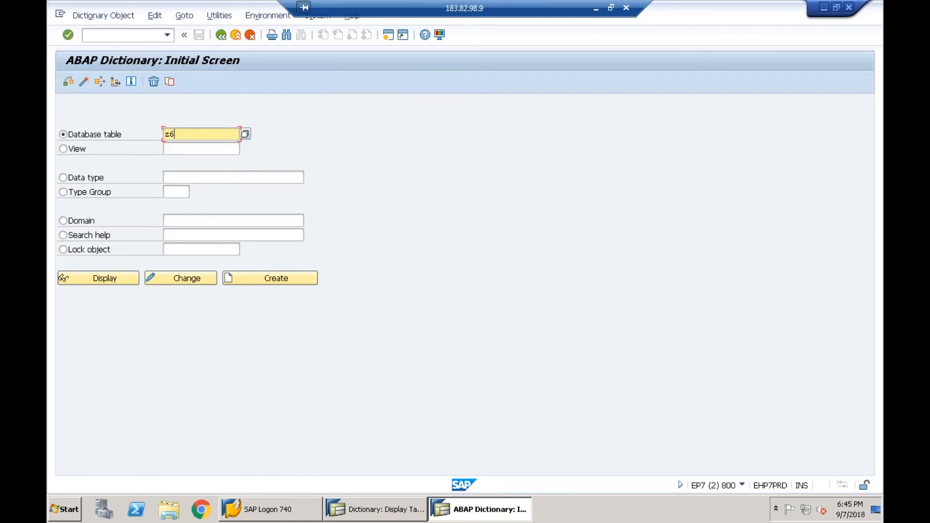
text(45_emp)
key(Return)
key(F5)
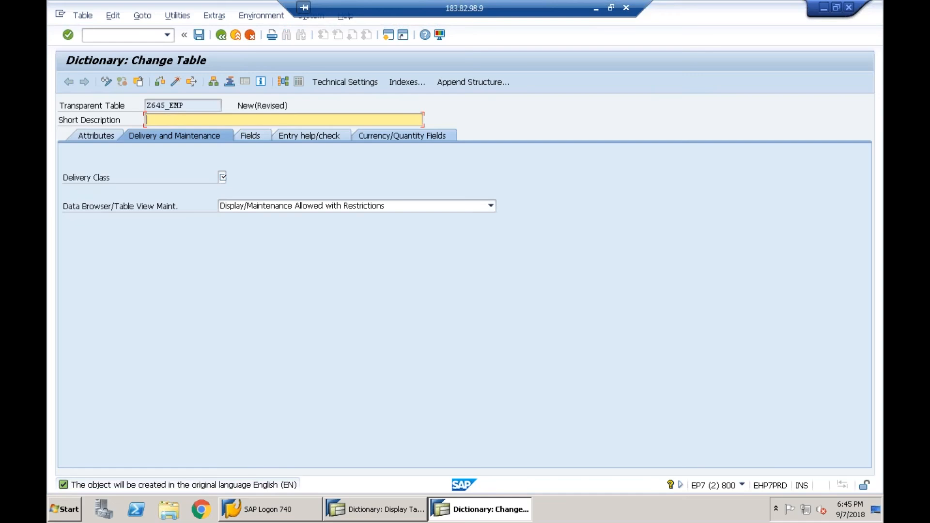
text(Employee Data)
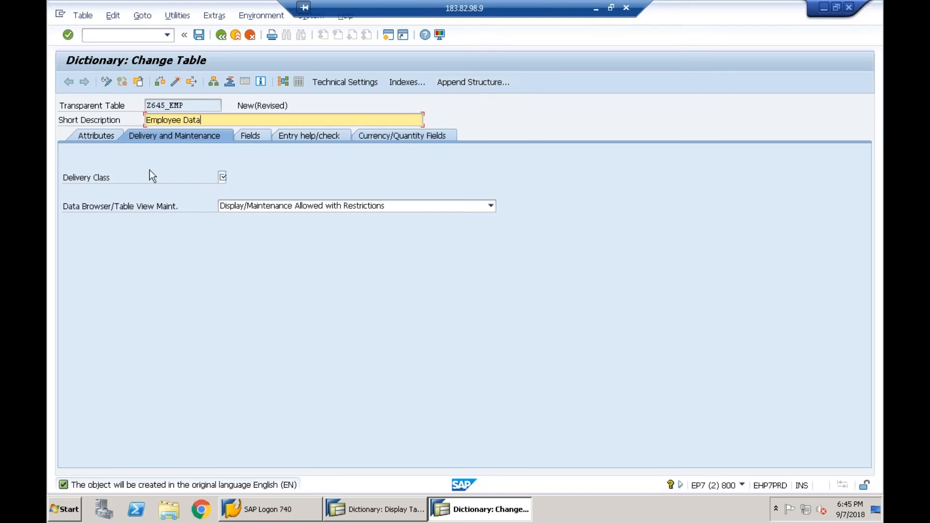
- Set the table's delivery class to C (customizing table) and its data browser/table view maintenance to Display/Maintenance Allowed
click(223, 177)
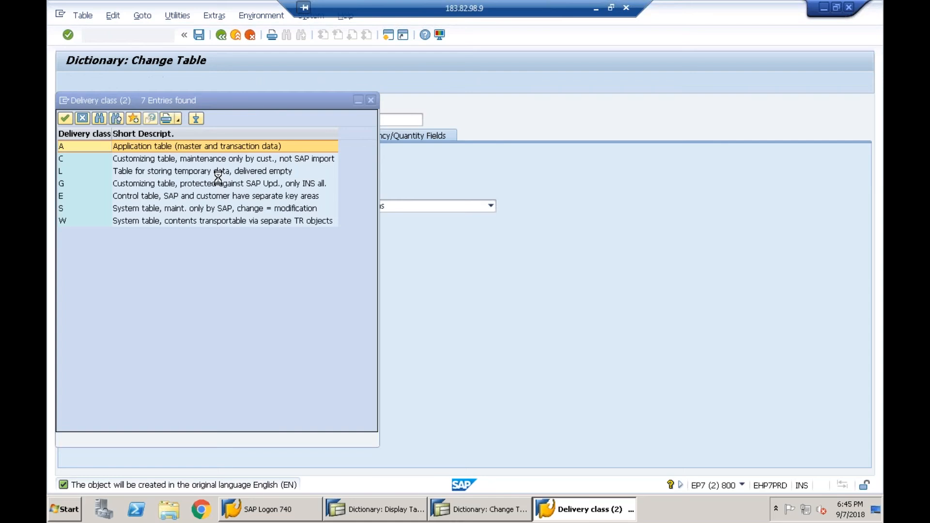
click(69, 158)
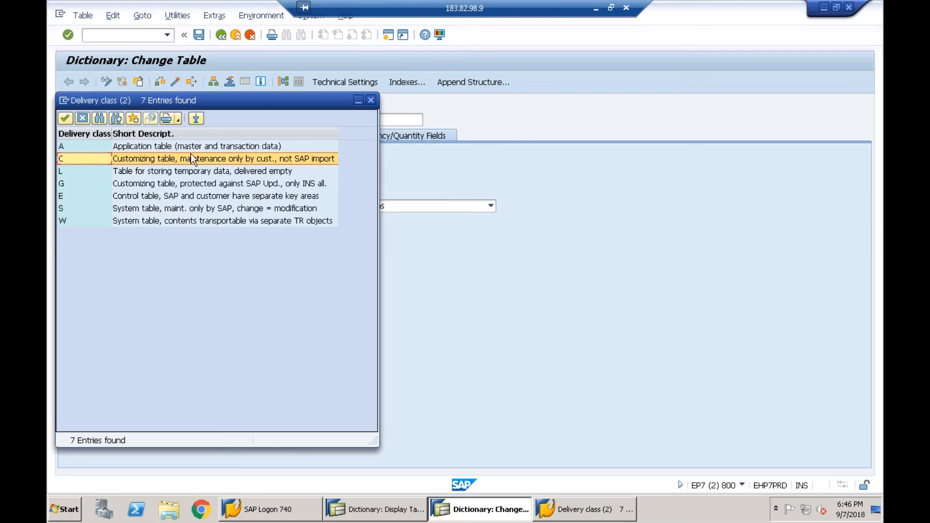
click(168, 158)
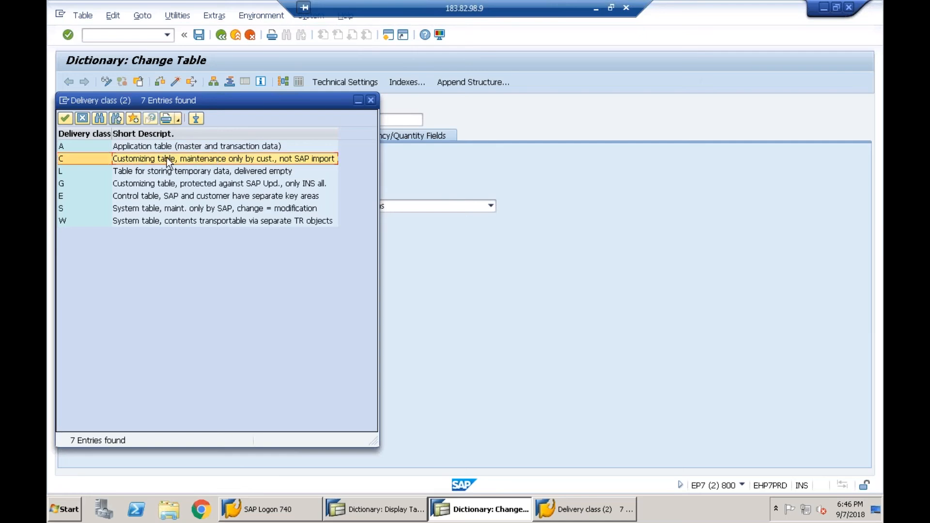
double_click(166, 158)
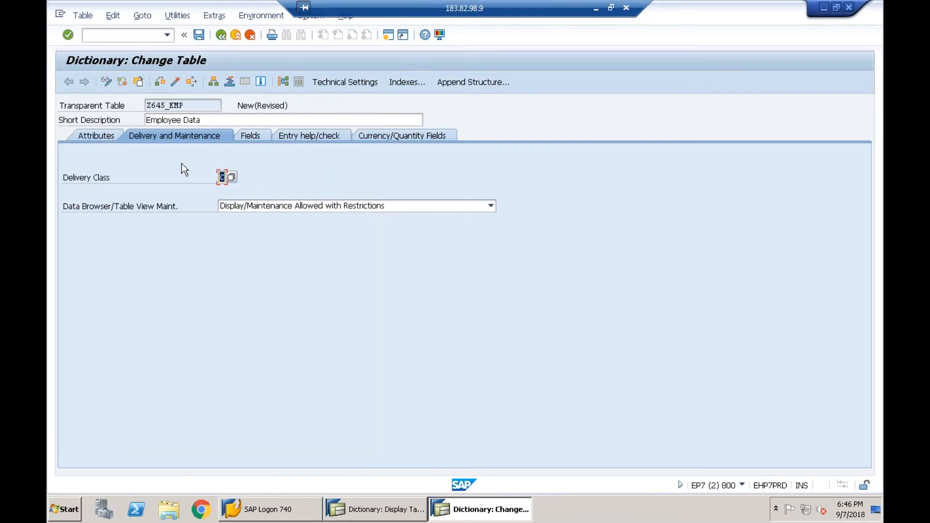
click(257, 209)
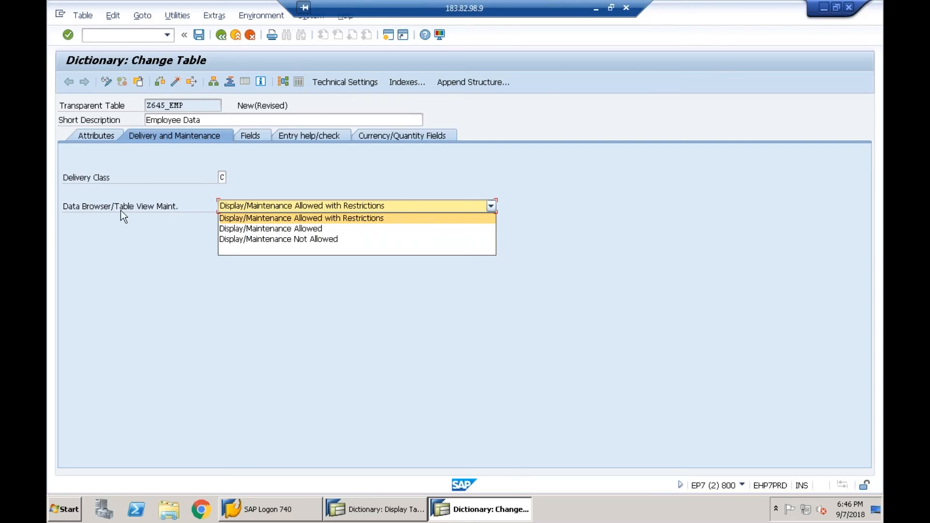
click(244, 227)
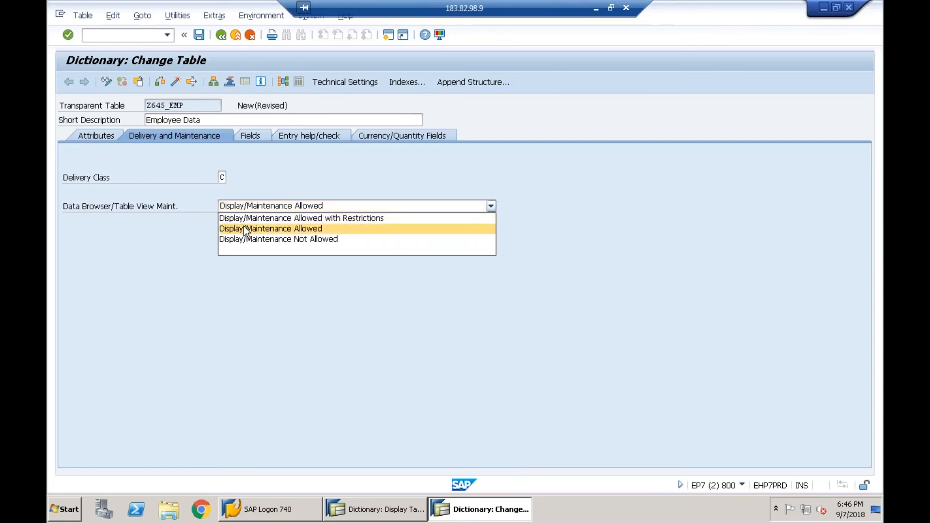
key(Return)
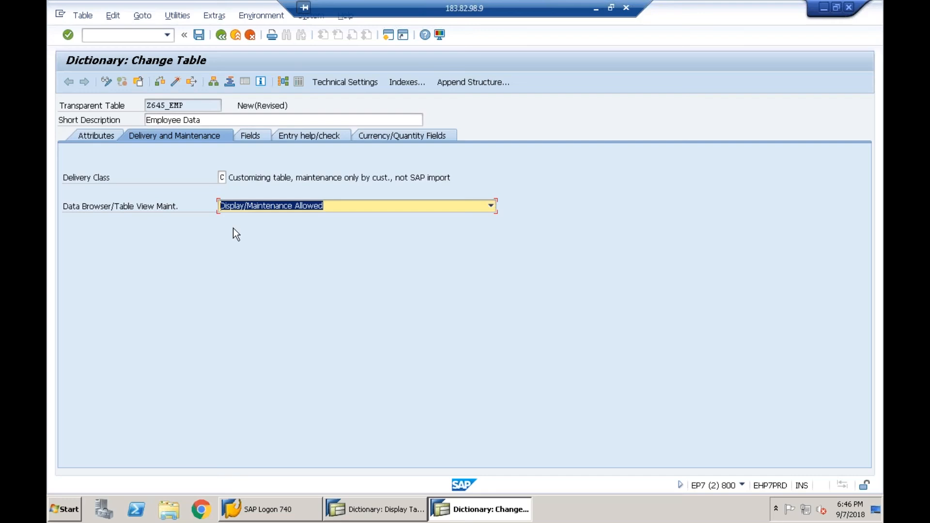
- Enter mandt as the first field name in the table's field list
click(249, 136)
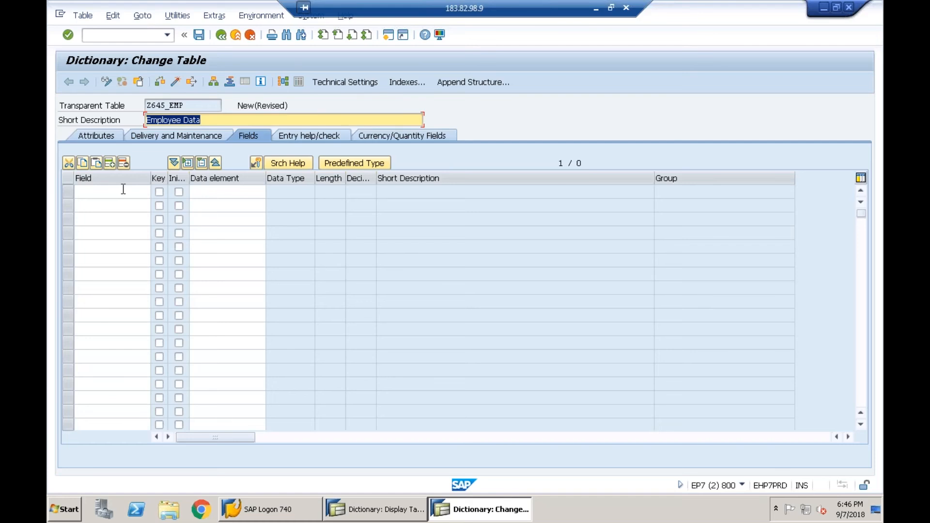
click(123, 189)
text(mandt)
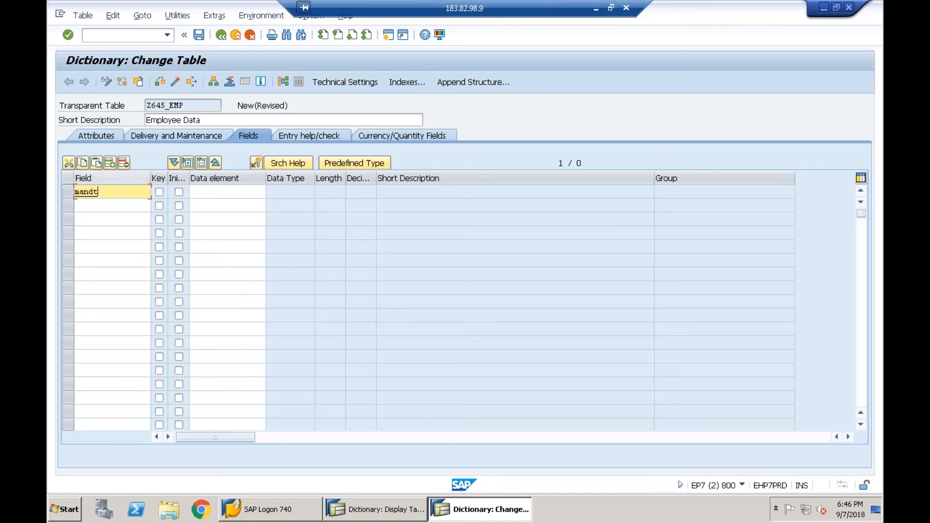
- Switch the field list to predefined types and give the MANDT field the data type CLNT
click(359, 164)
click(357, 162)
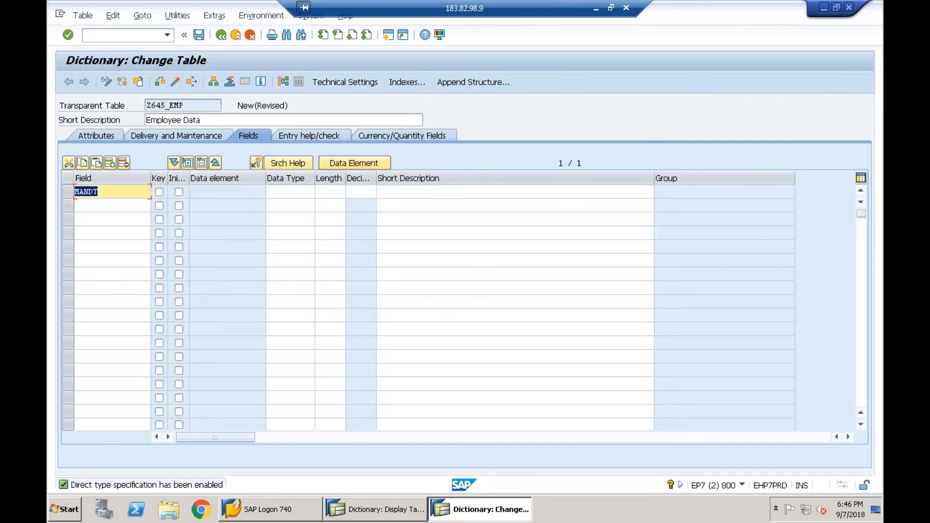
click(130, 191)
click(293, 194)
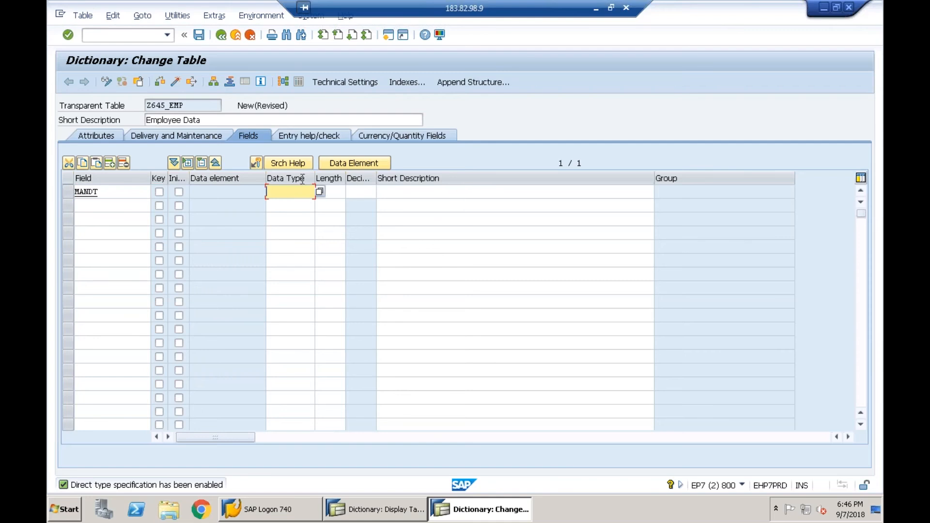
click(319, 192)
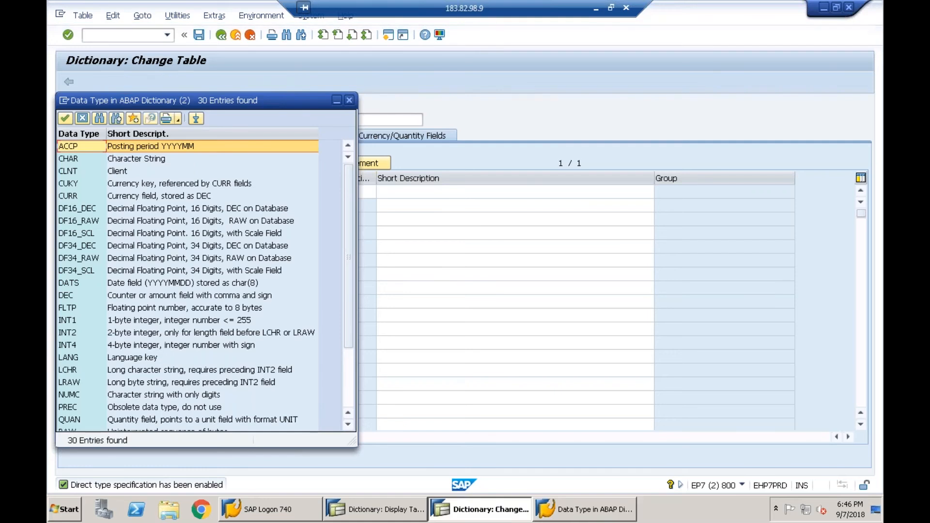
click(71, 171)
double_click(72, 170)
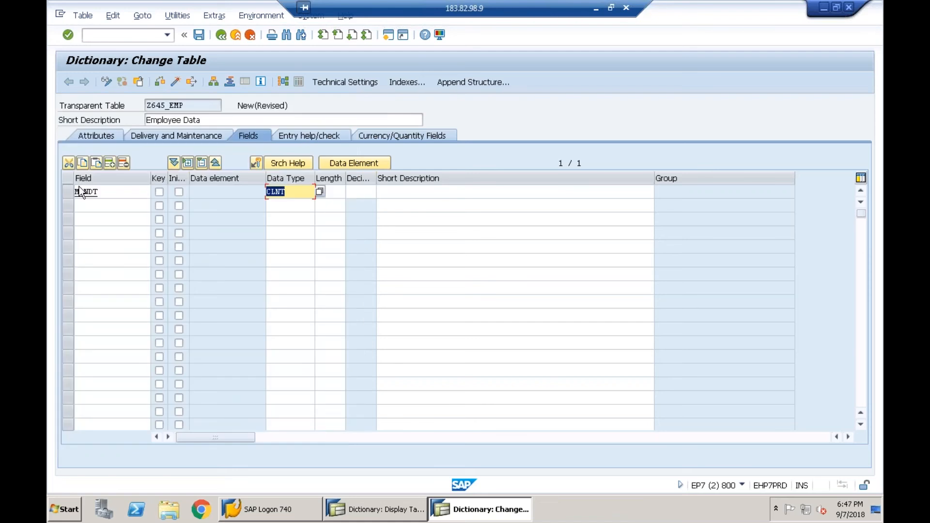
key(Return)
- Clear the MANDT field's data type and length, and switch the field list back to data element entry
key(Delete)
click(342, 193)
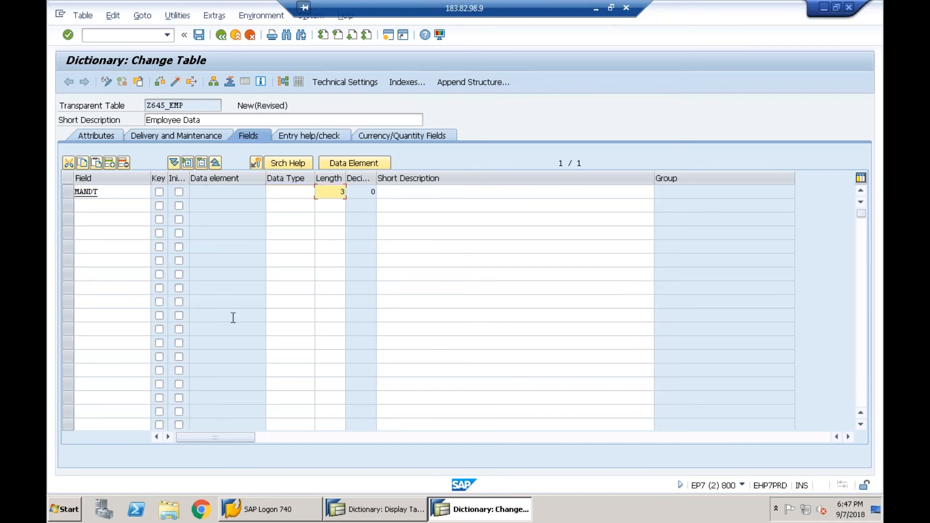
key(BackSpace)
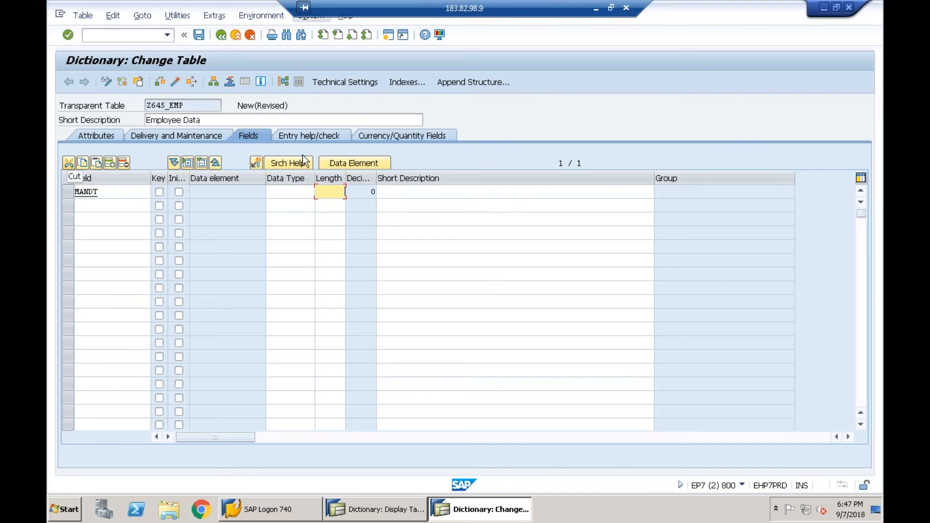
click(349, 164)
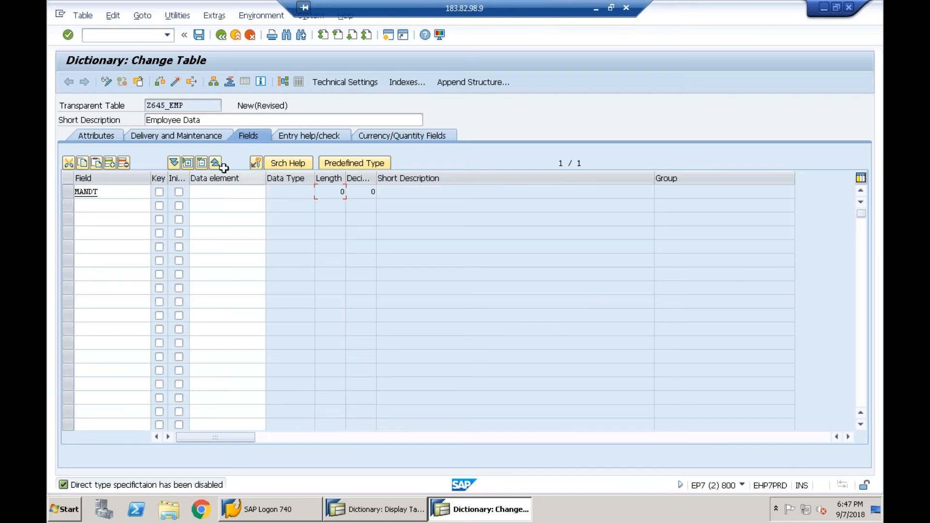
- Assign the data element mandt to the MANDT field
drag(103, 192, 53, 186)
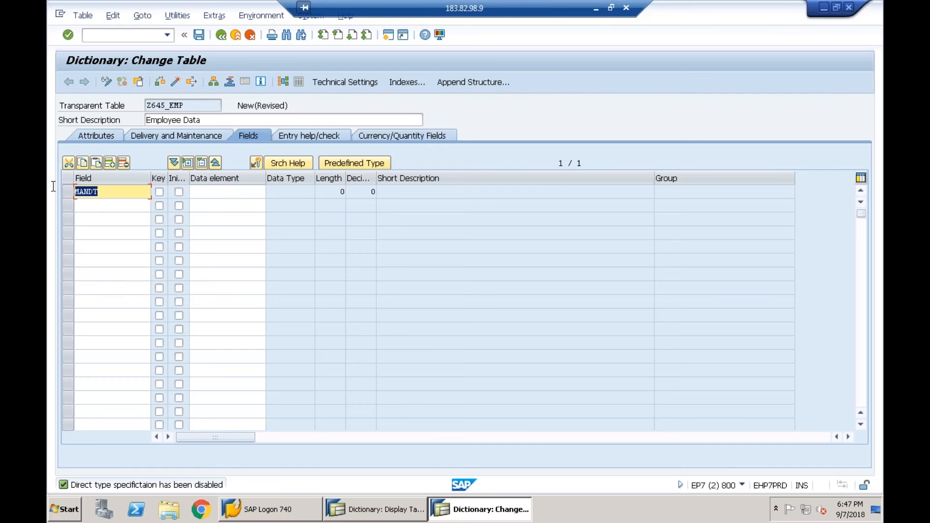
click(74, 192)
click(205, 193)
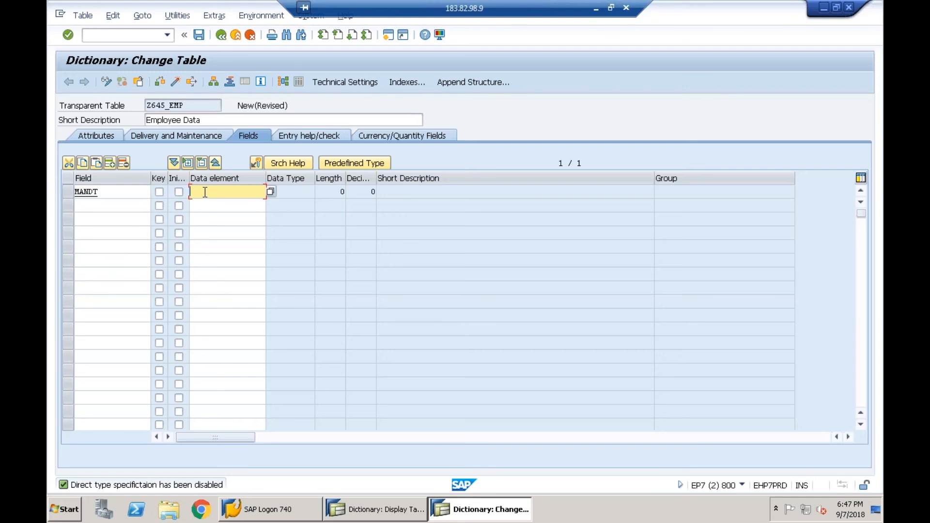
text(mandt)
key(Return)
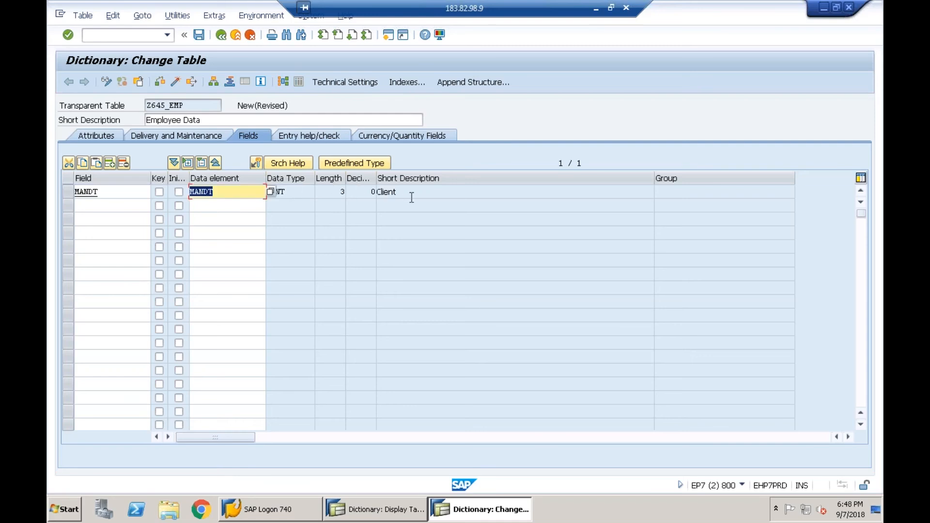
- Open the data element MANDT from the field list, saving the table as a local object
click(223, 192)
key(F3)
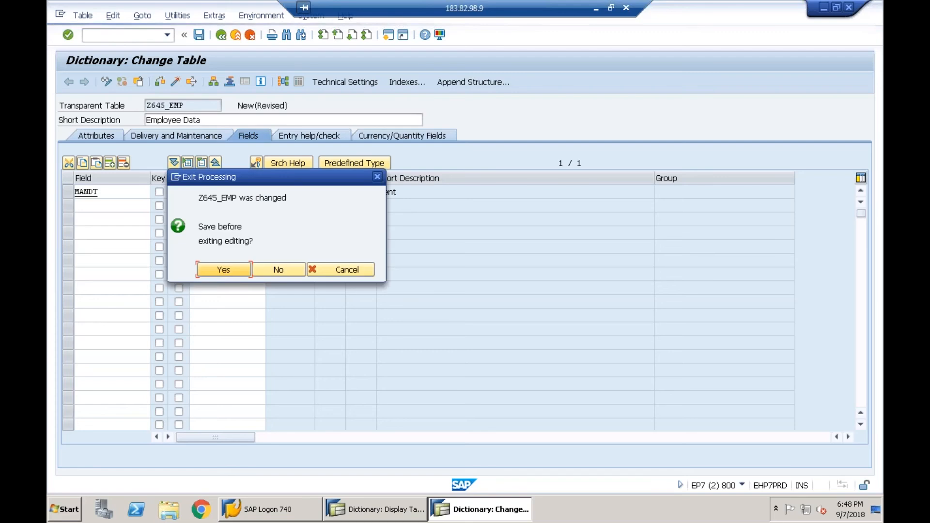
click(224, 269)
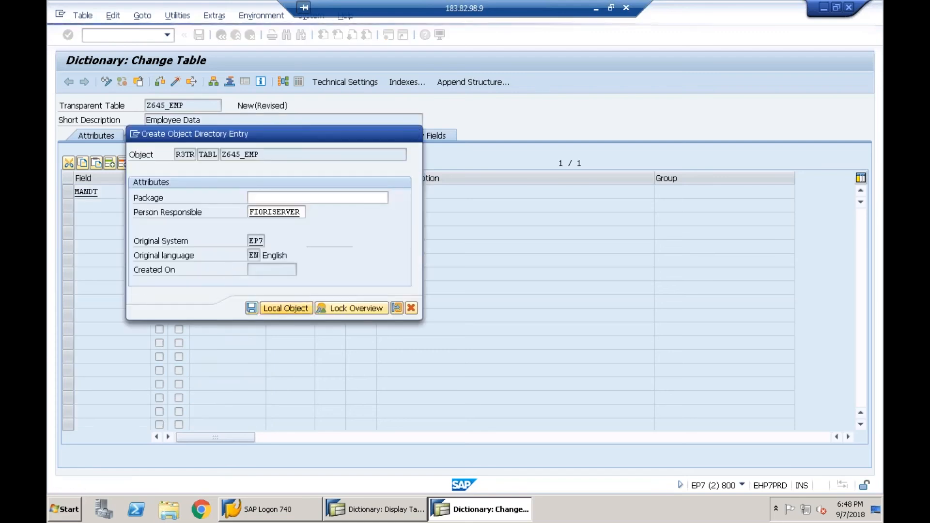
click(285, 309)
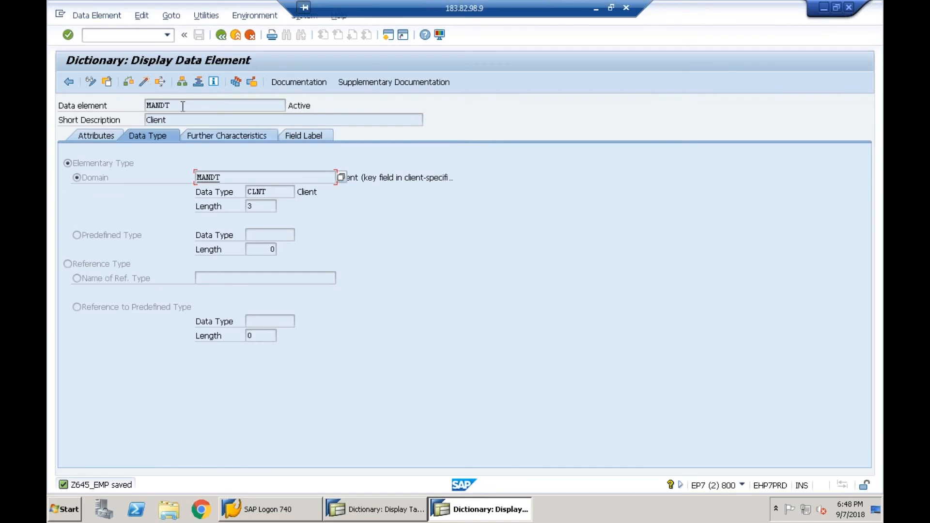
- Review the field labels and data type of the data element MANDT, and return to the table
click(310, 136)
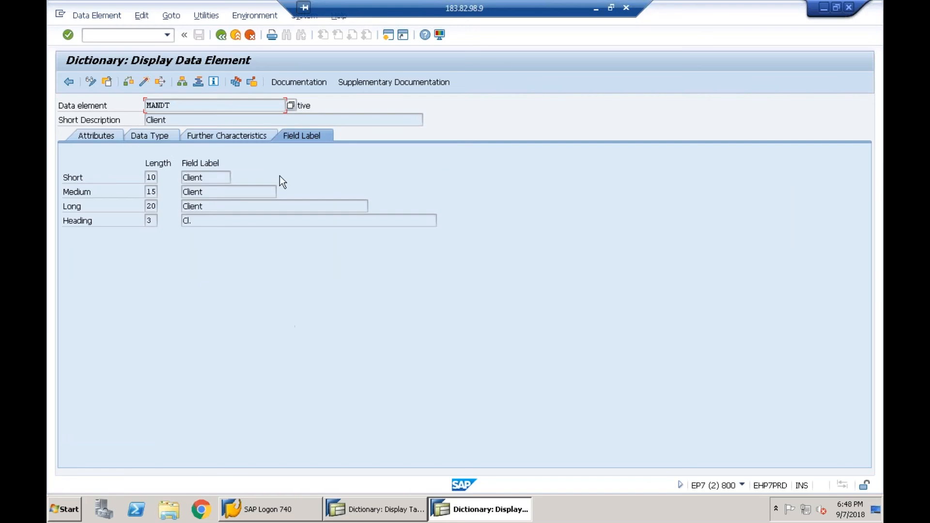
click(167, 139)
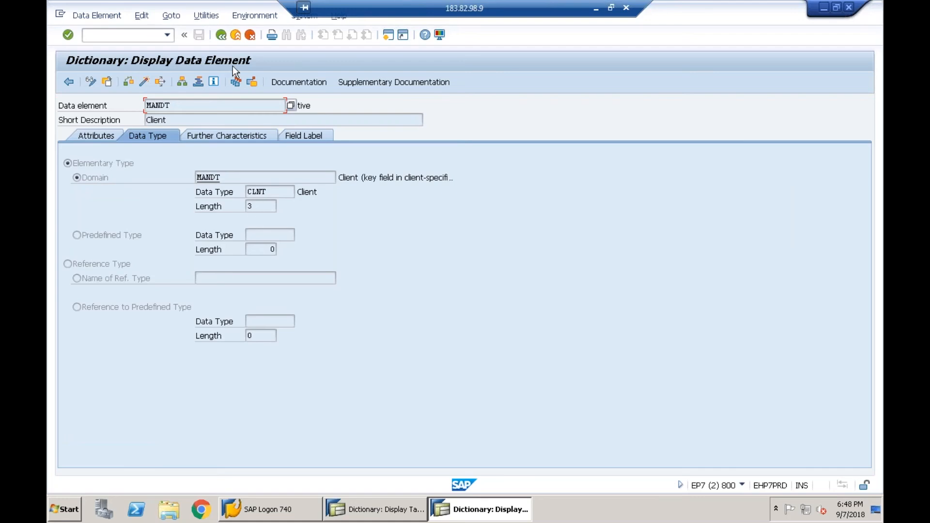
click(224, 35)
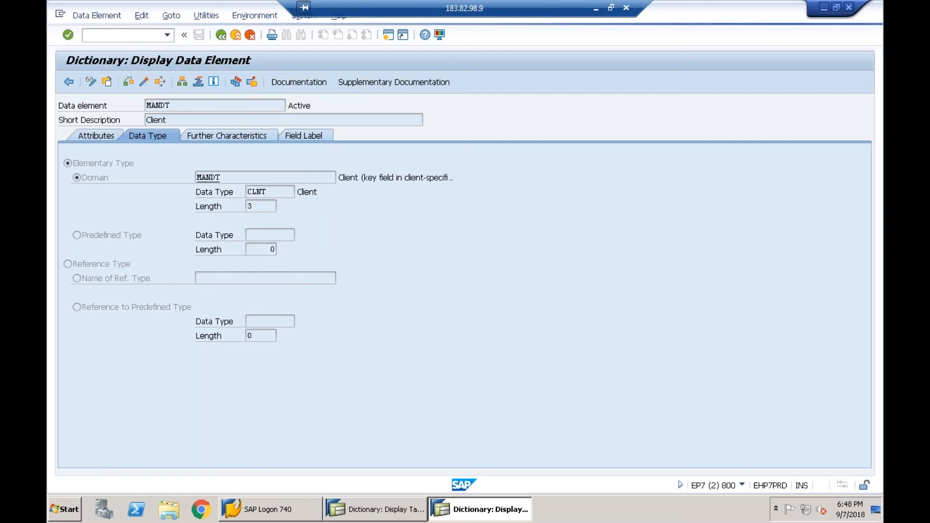
- Add the field empno below MANDT and assign it the data element zempno
text(empno)
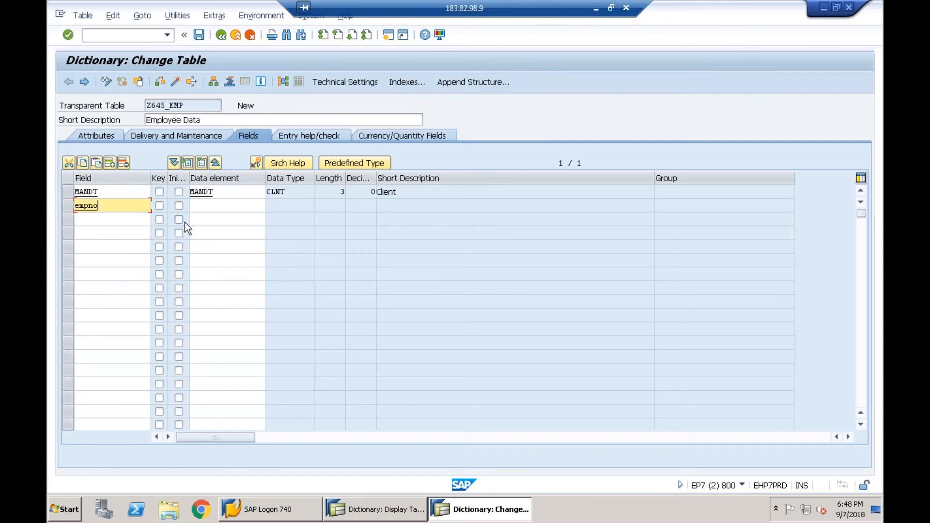
click(215, 206)
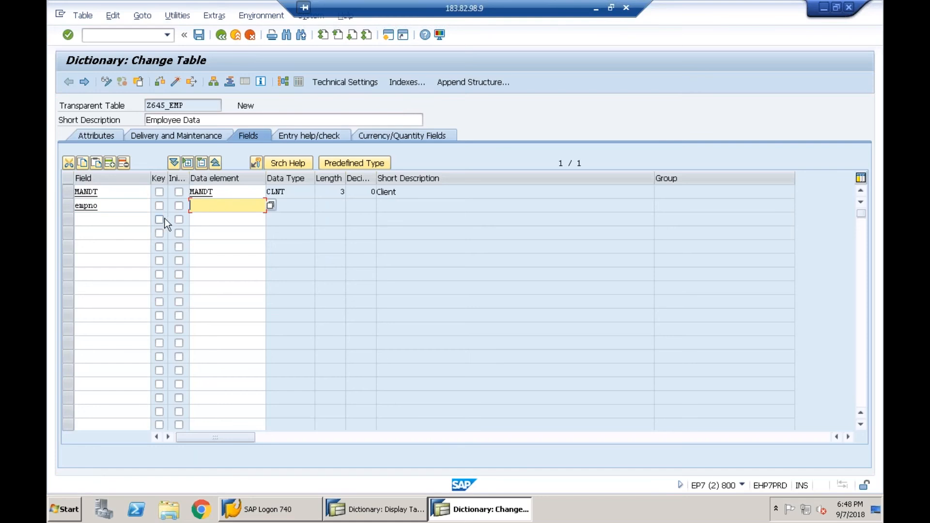
text(ze)
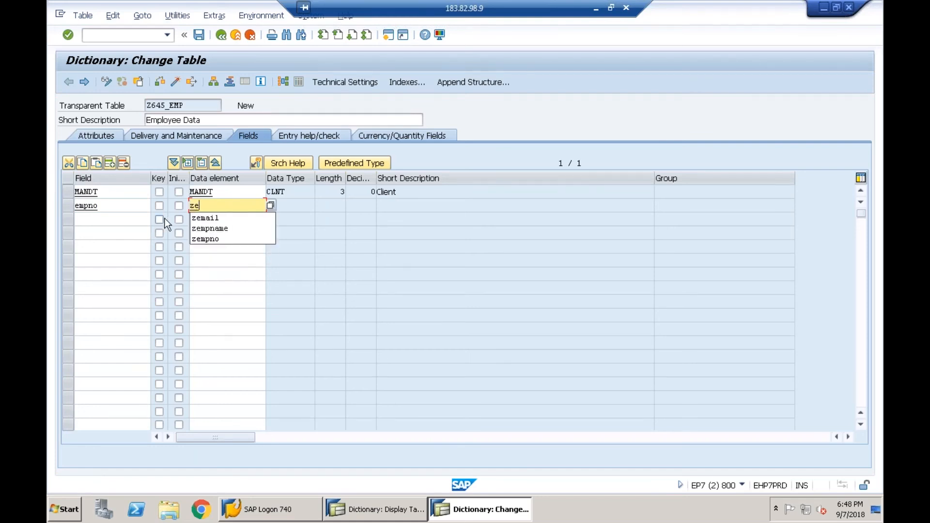
text(mpno)
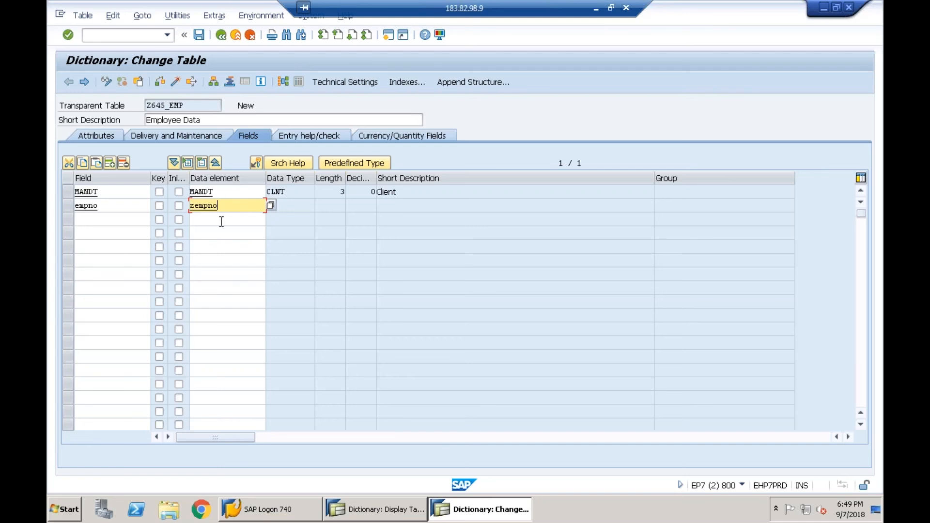
key(Return)
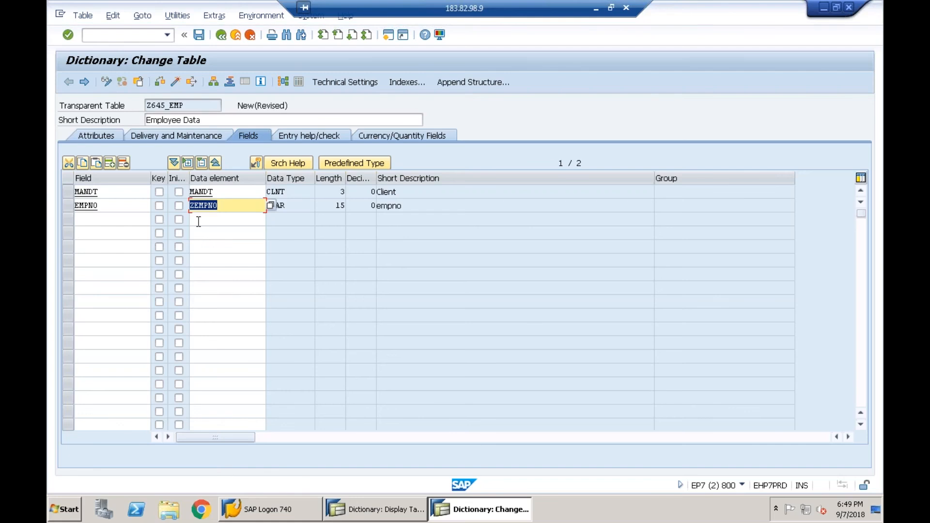
- Open the data element ZEMPNO, saving the table, review its field labels and data type, and return to the table
click(290, 205)
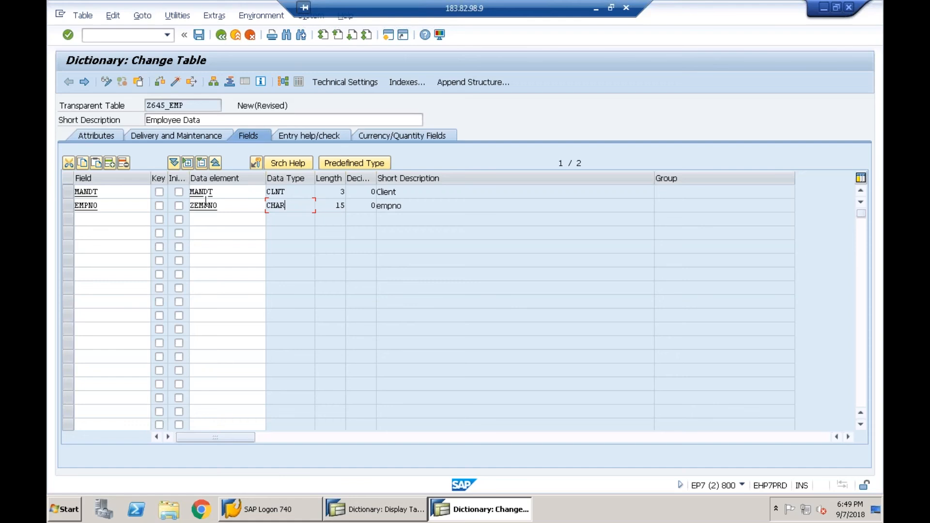
click(227, 206)
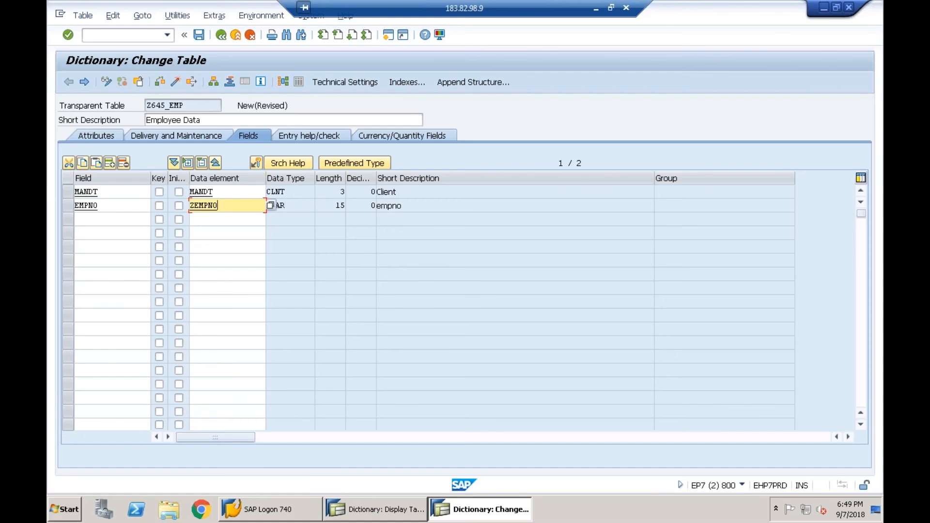
key(F3)
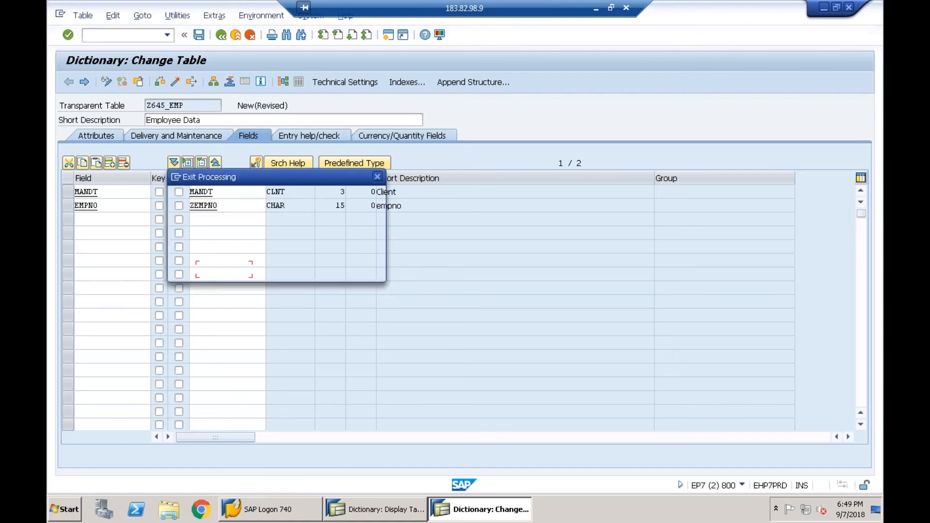
click(224, 270)
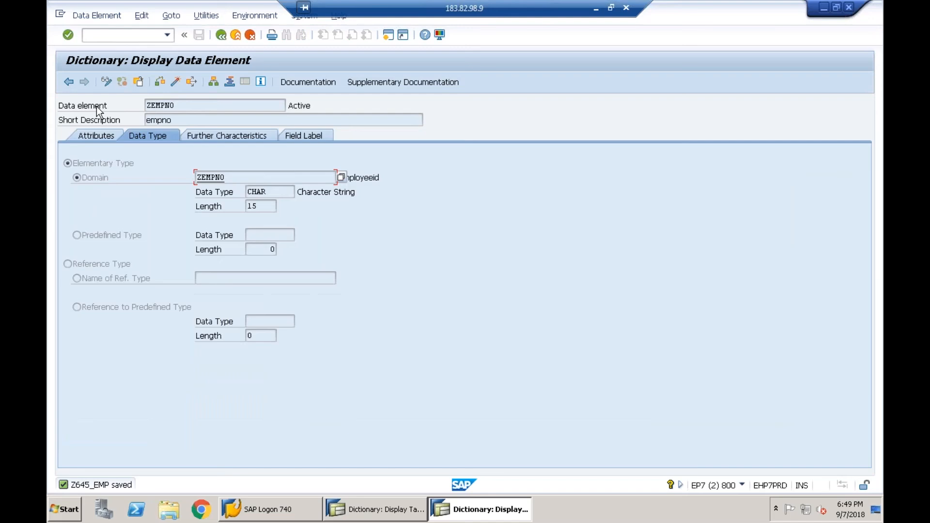
click(304, 135)
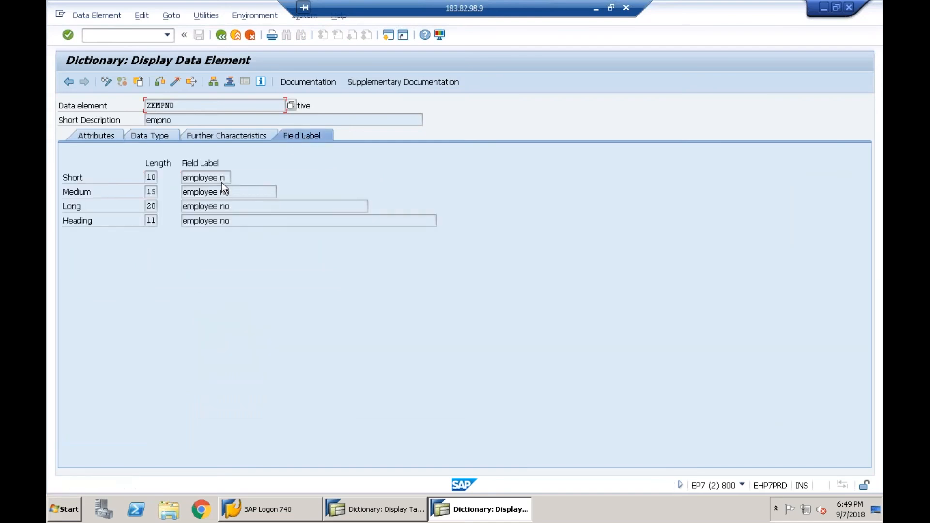
click(164, 137)
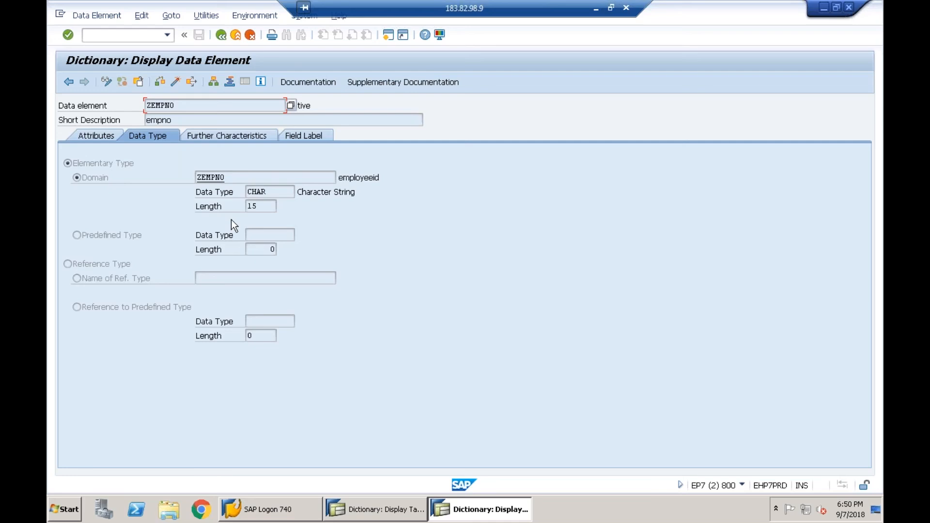
click(223, 38)
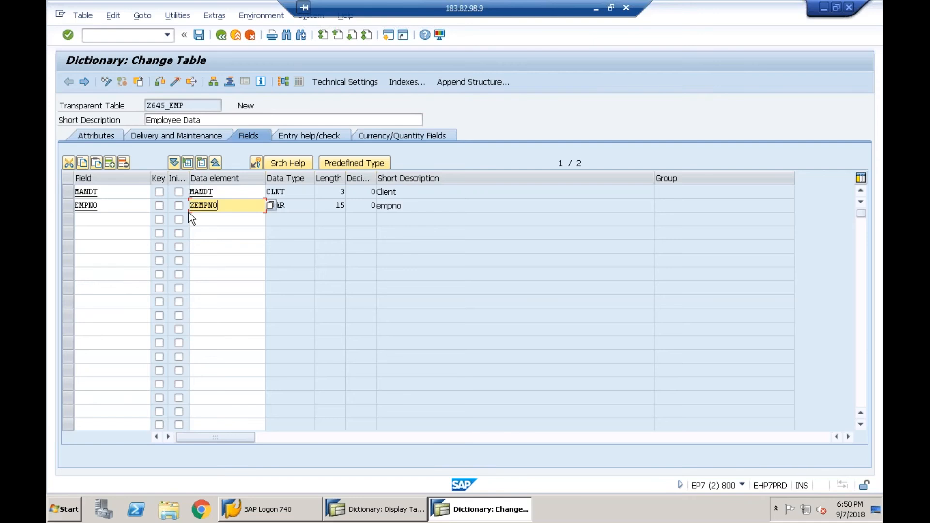
- Try the data element zemp_no for the EMPNO field
key(BackSpace)
key(BackSpace)
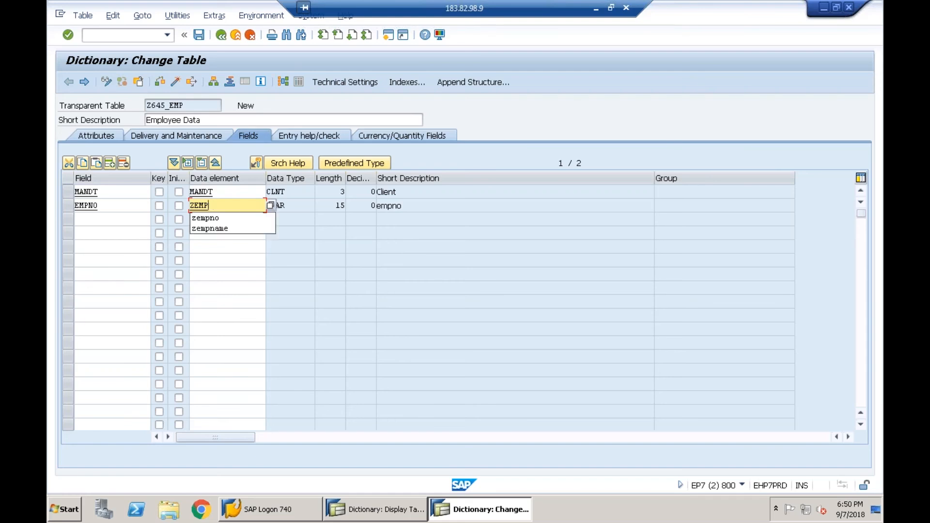
text(_)
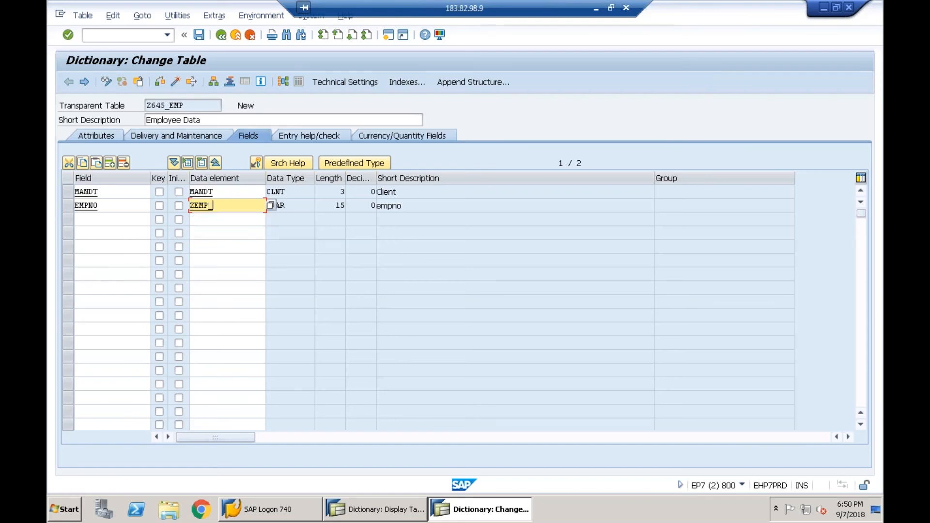
text(no)
key(Return)
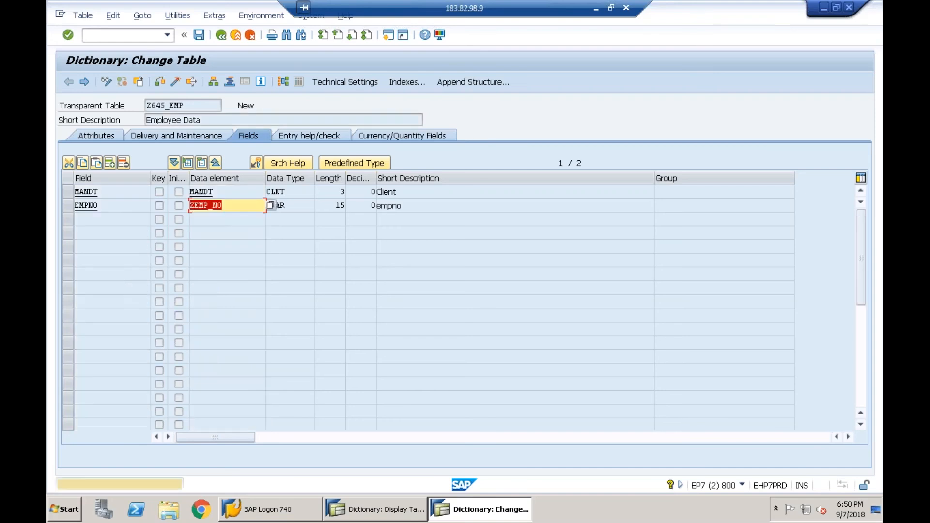
key(Return)
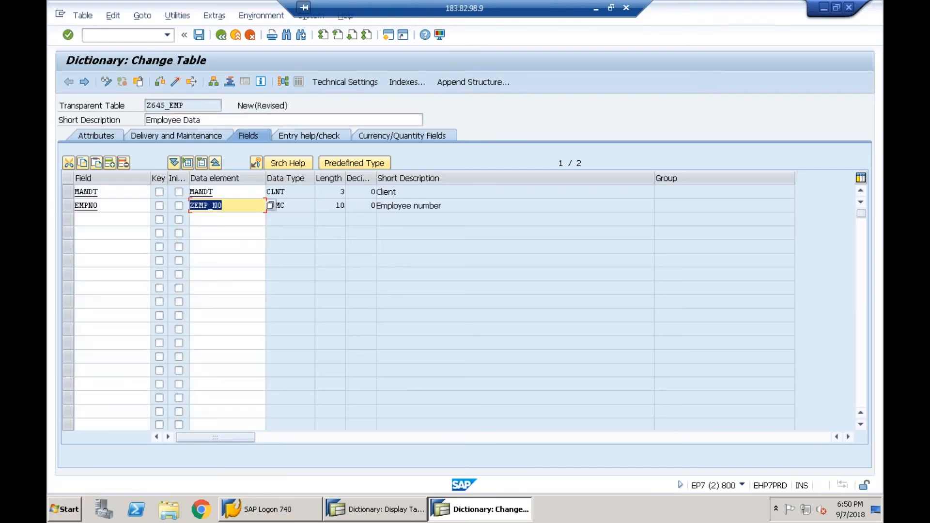
- Try the data element zempnum for the EMPNO field
click(232, 206)
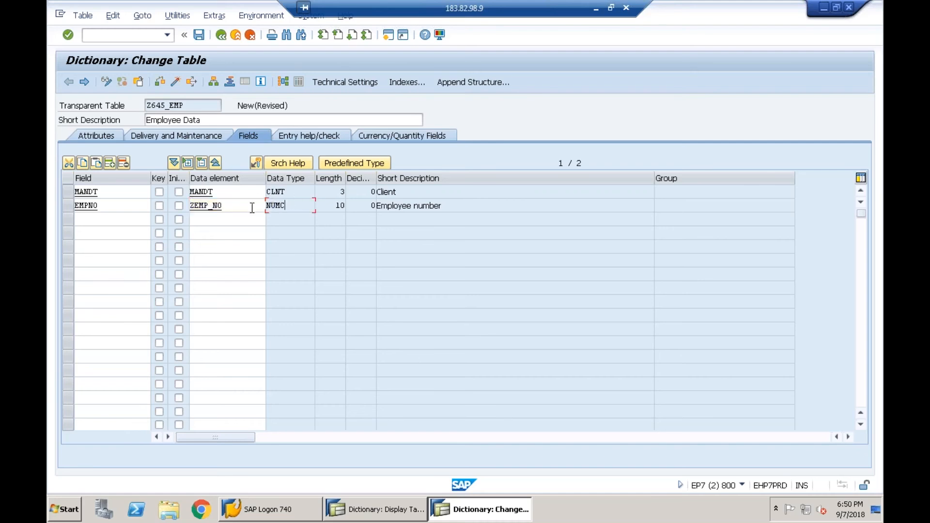
key(BackSpace)
key(BackSpace)
key(BackSpace)
text(num)
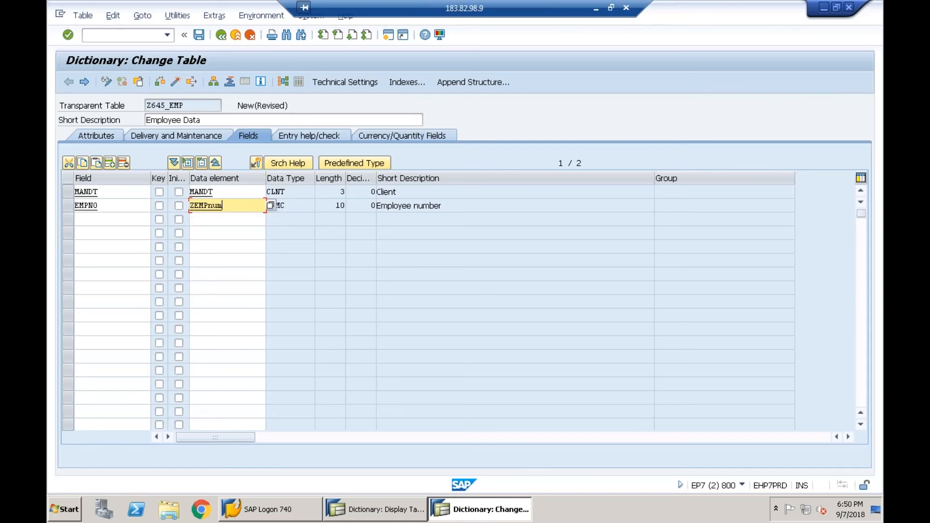
key(Return)
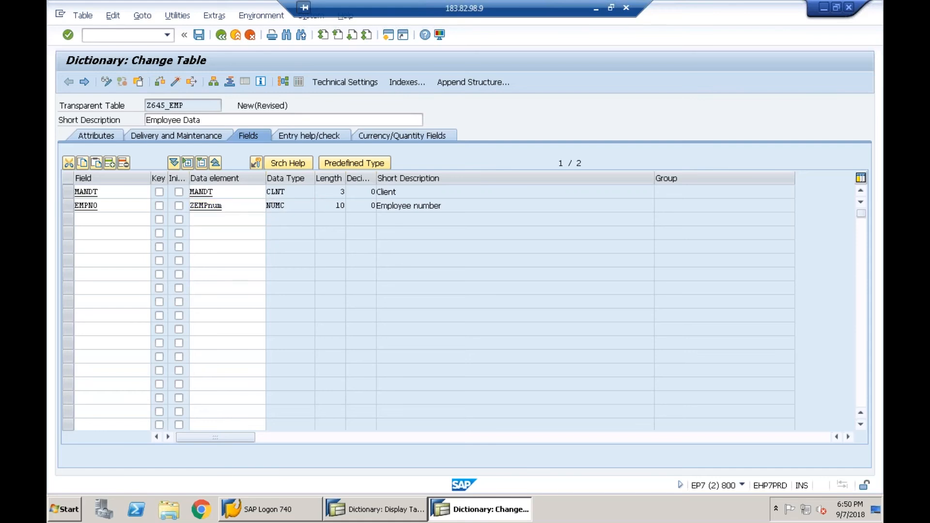
click(222, 205)
key(Return)
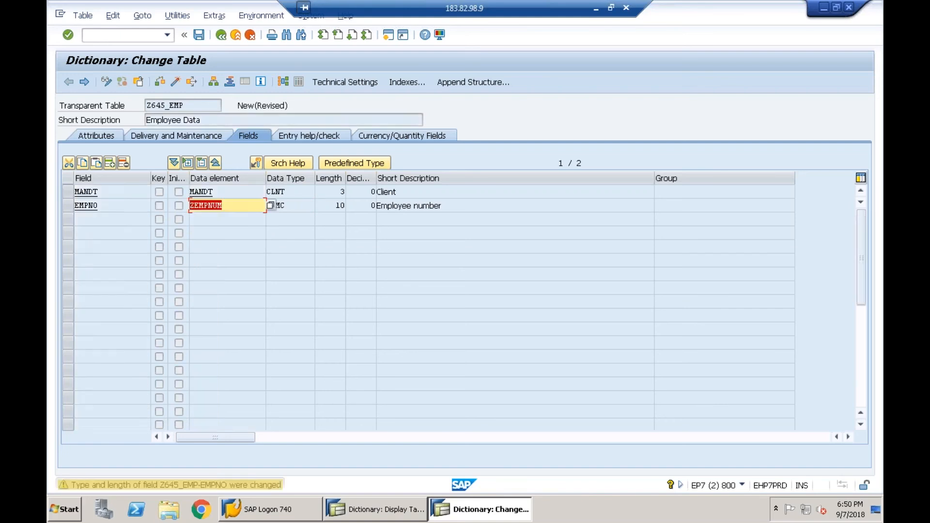
key(Return)
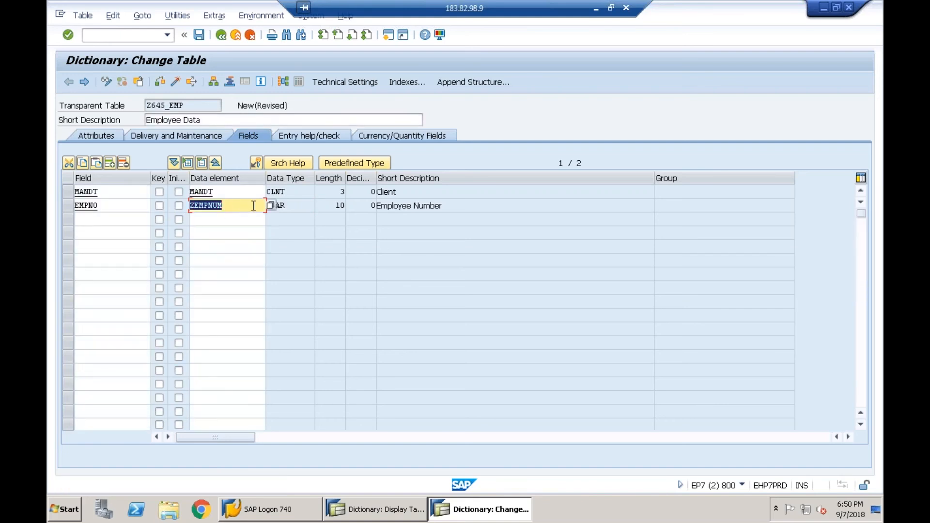
- Try the data element zemp_num for the EMPNO field
click(209, 205)
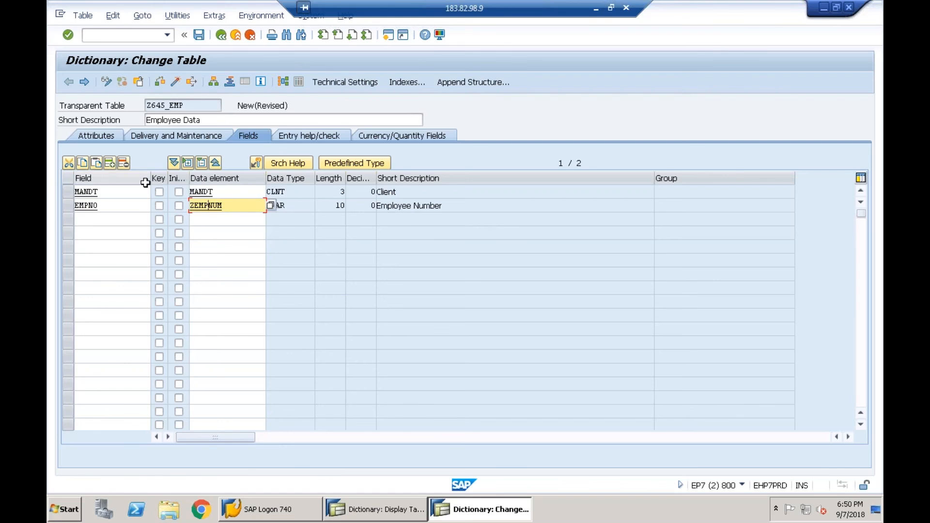
text(_)
key(Return)
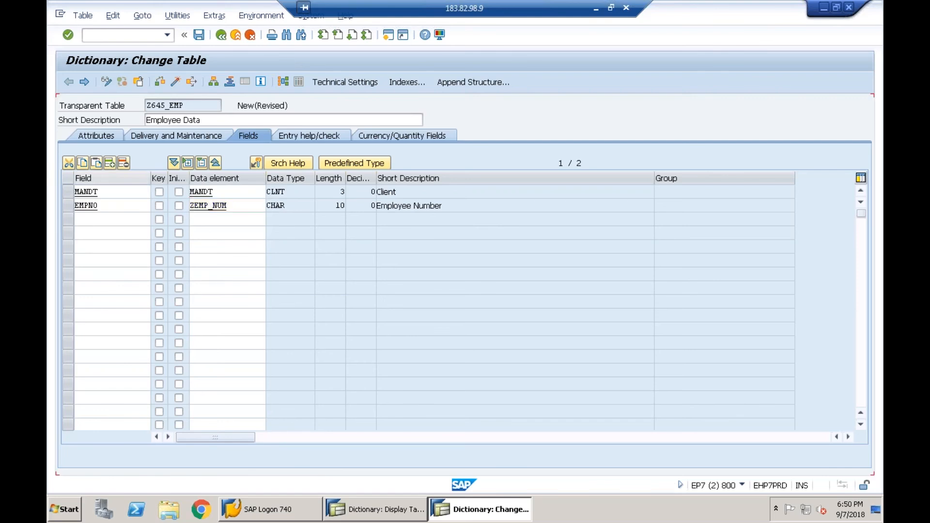
- Assign the new data element name zemploy_no to the EMPNO field
double_click(209, 206)
click(228, 206)
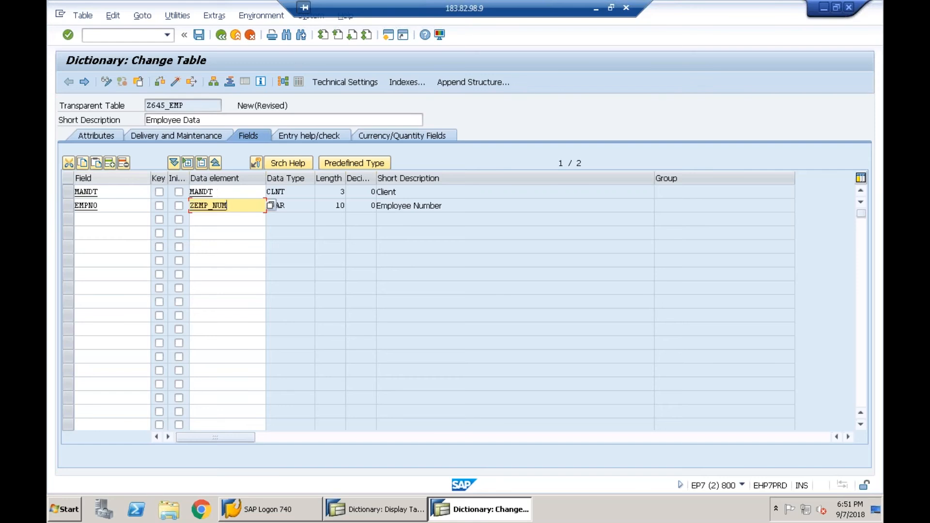
key(BackSpace)
key(BackSpace)
key(BackSpace)
key(BackSpace)
text(1oy_no)
key(Return)
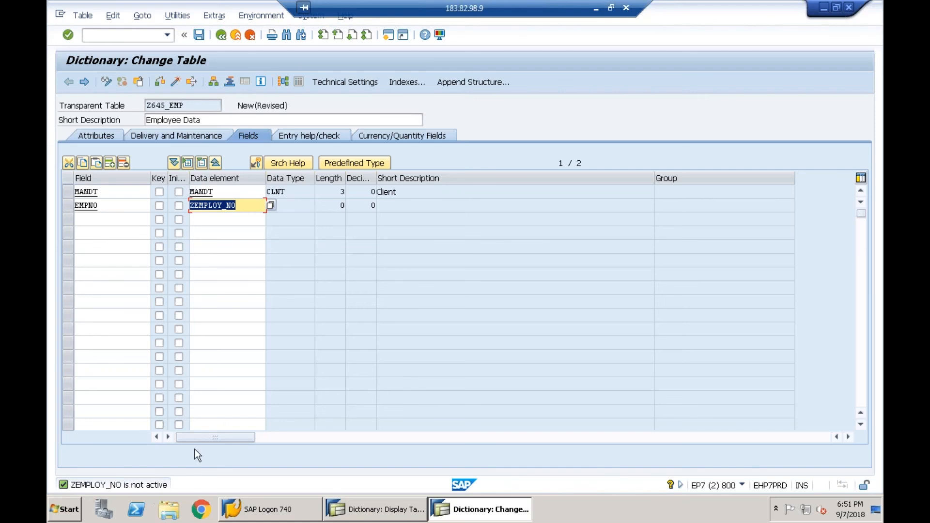
- Create the data element ZEMPLOY_NO from the EMPNO field, saving the table, and give it the short description "Employ No"
click(248, 204)
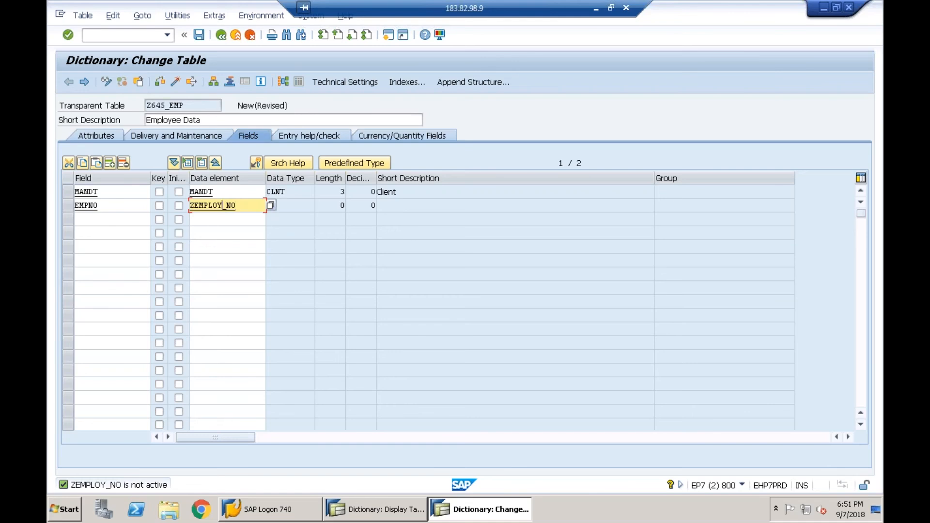
key(F3)
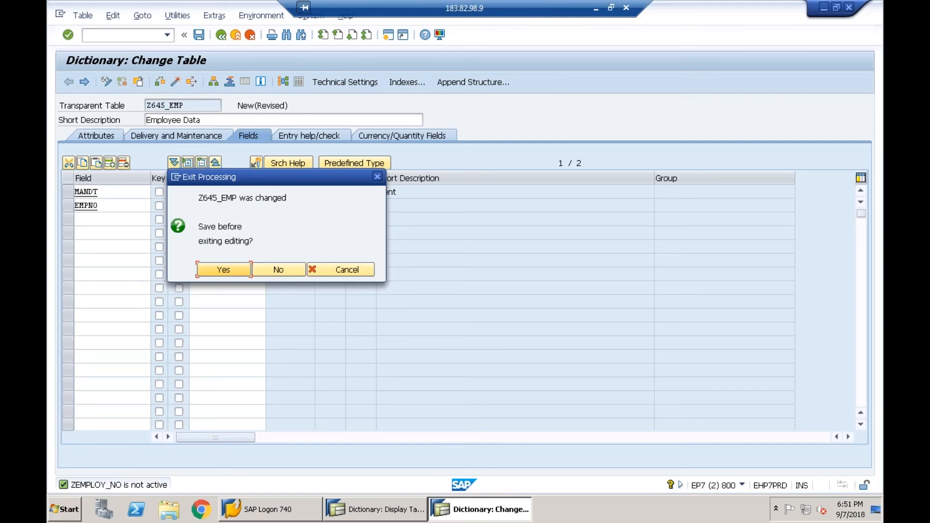
click(226, 271)
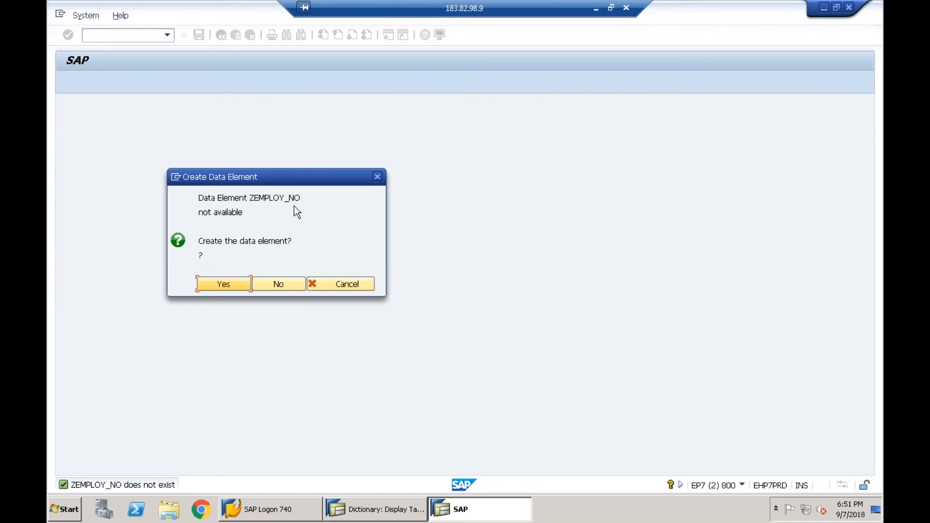
click(230, 285)
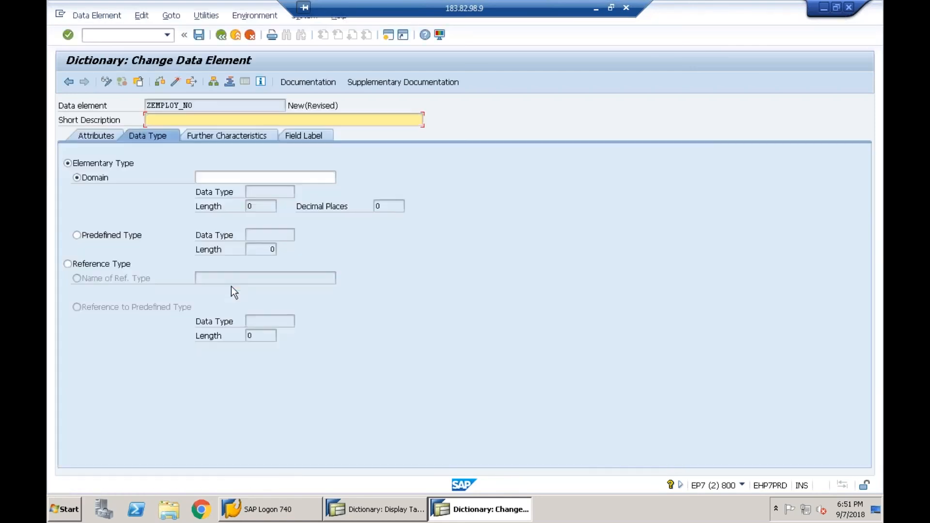
text(Employ No)
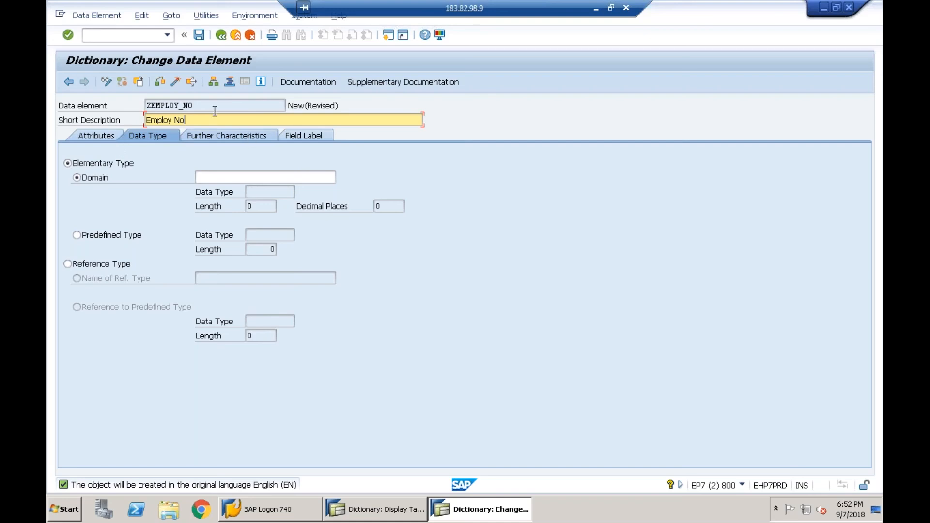
- Set the data element's field labels to short "Empno", medium "Employ No", long "Employee No" and heading "Employee Number", with default lengths
click(294, 137)
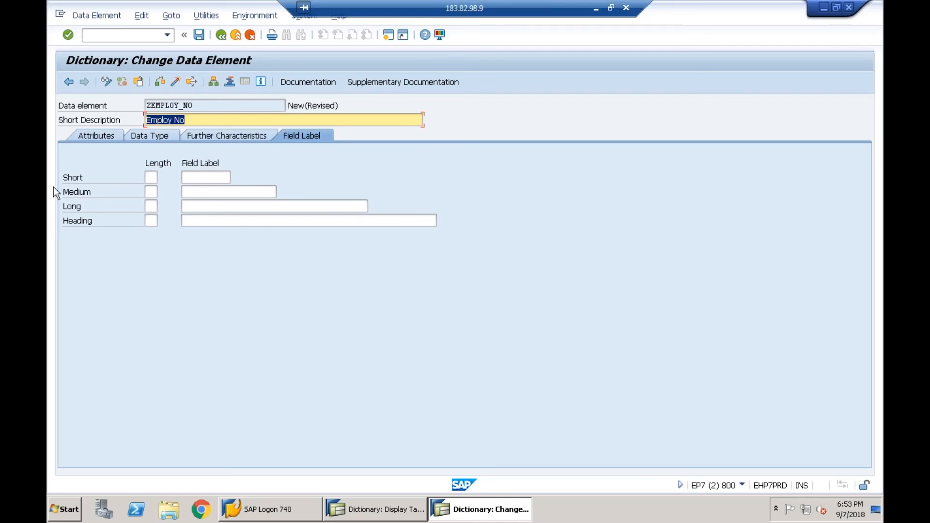
click(214, 192)
key(shift+Tab)
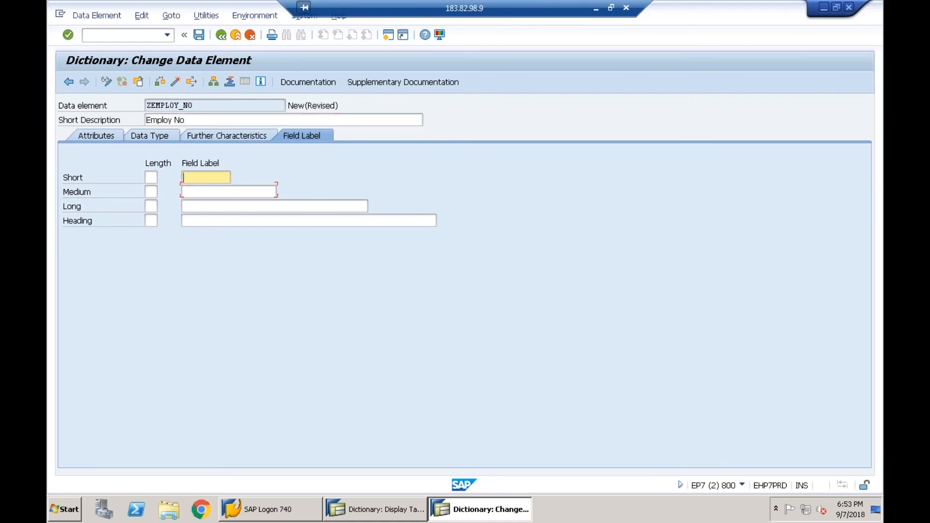
text(E)
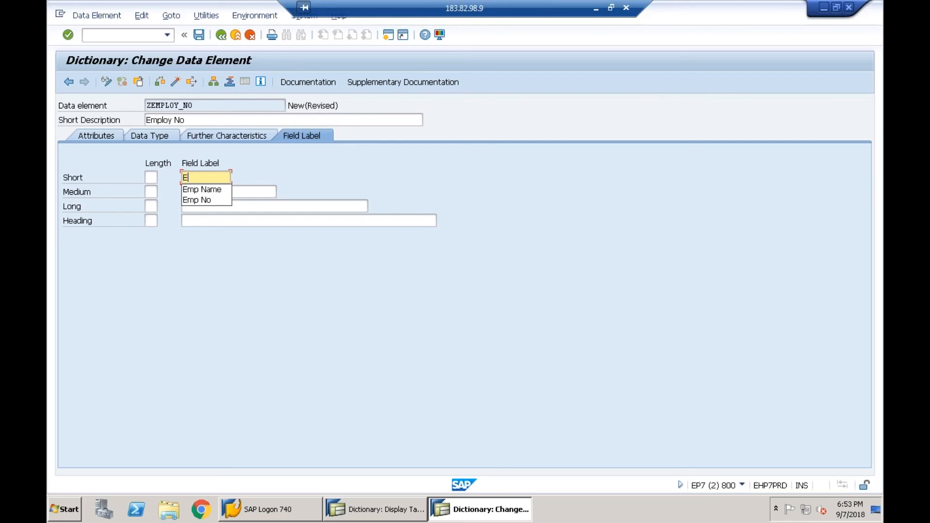
text(mpno)
key(Tab)
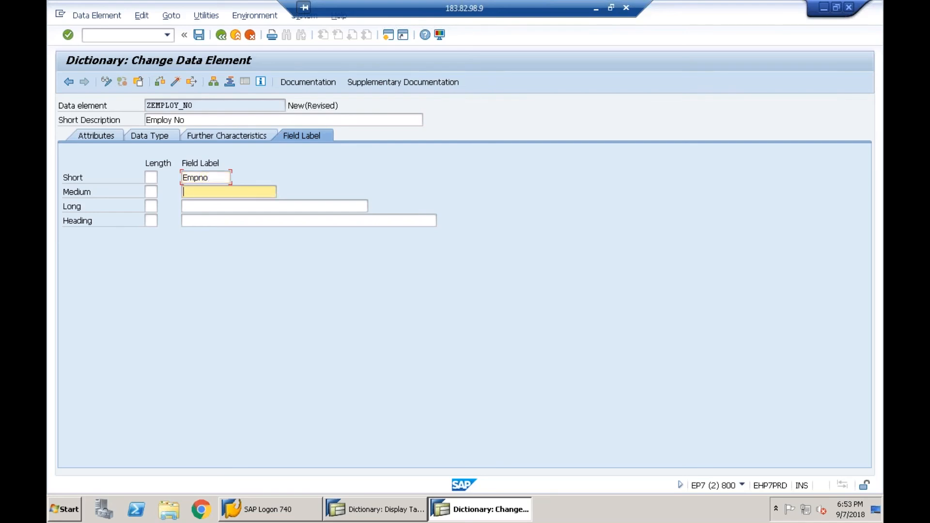
text(Employ No)
key(Tab)
text(Employee No)
key(Tab)
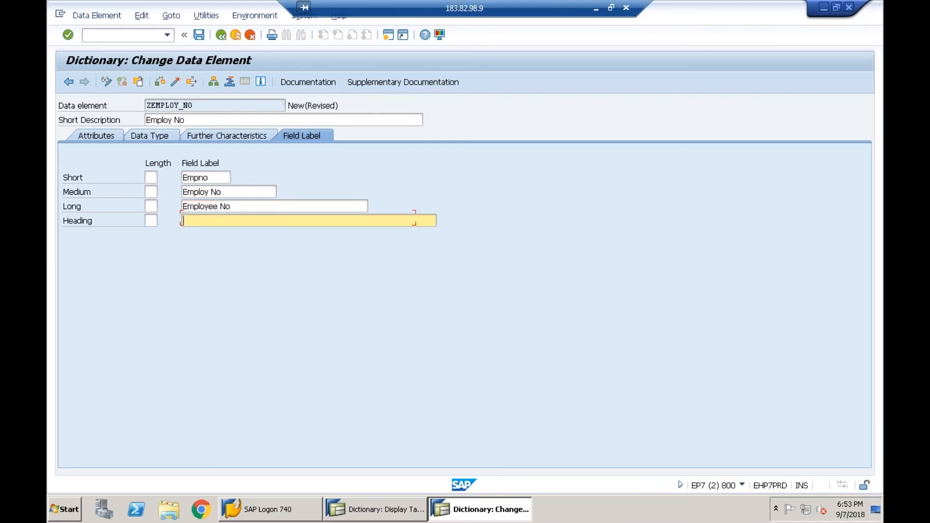
text(Em)
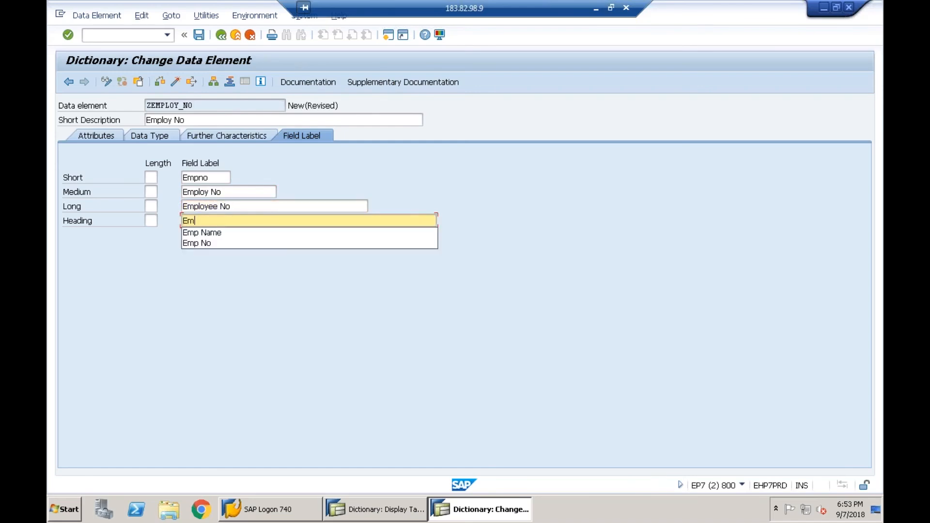
text(ployee Number)
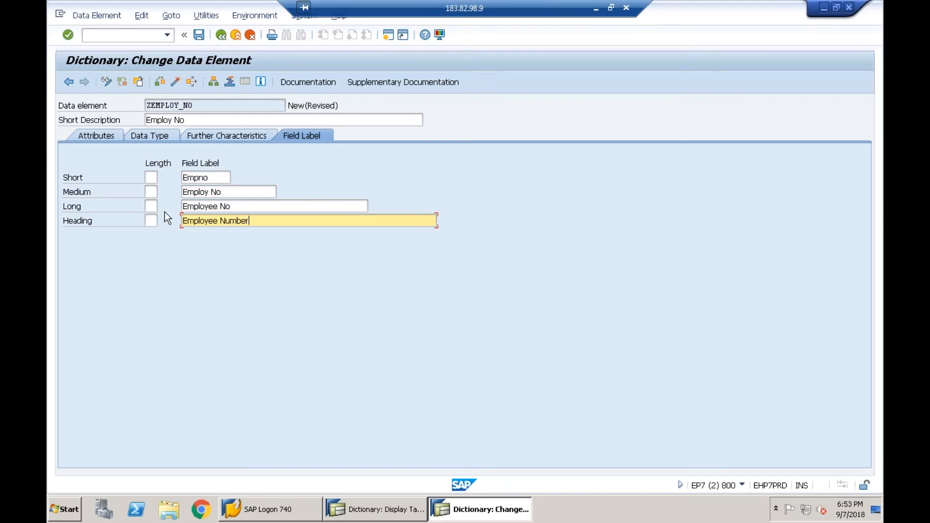
key(Return)
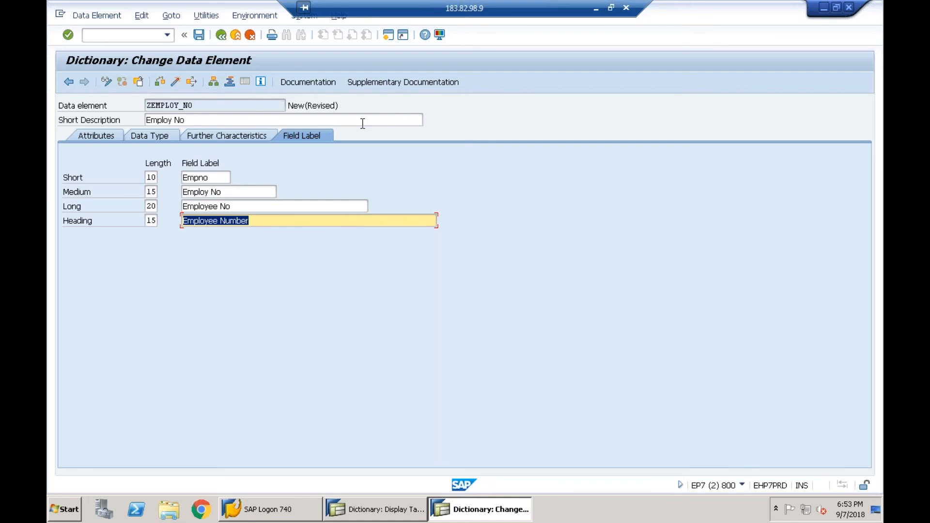
- Define the data element ZEMPLOY_NO with a predefined type instead of a domain, choosing the data type INT4
drag(198, 105, 145, 105)
click(146, 105)
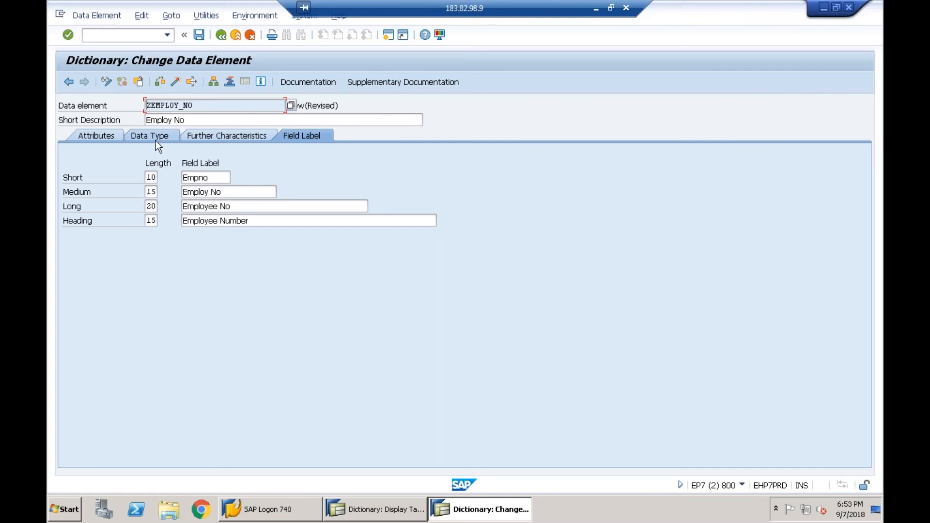
click(157, 134)
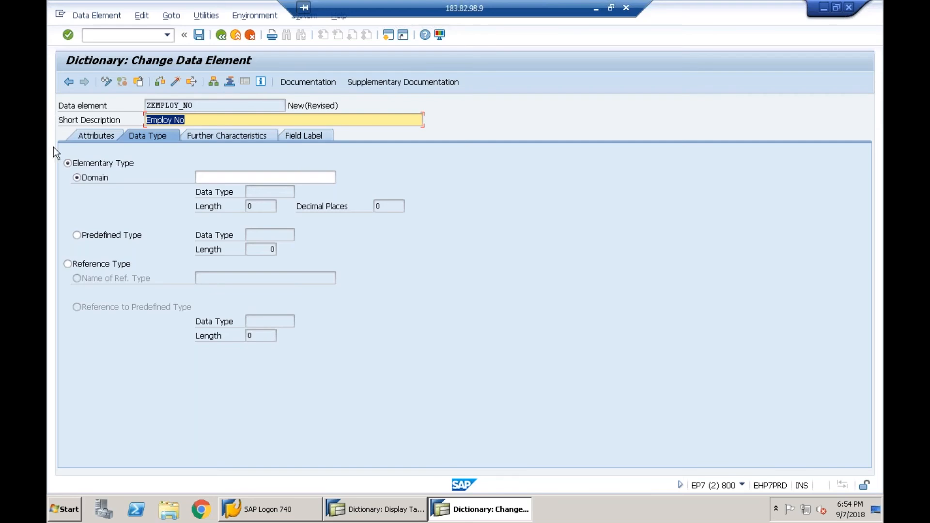
click(78, 236)
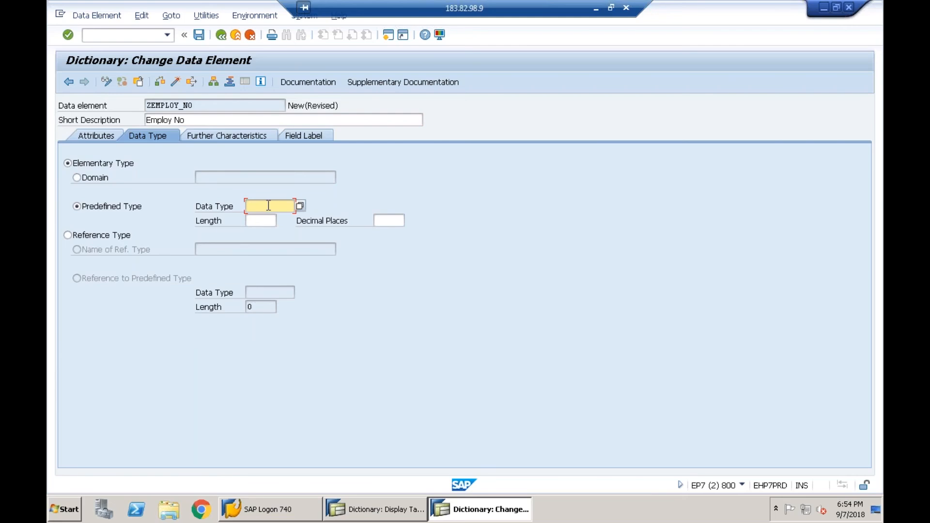
click(301, 206)
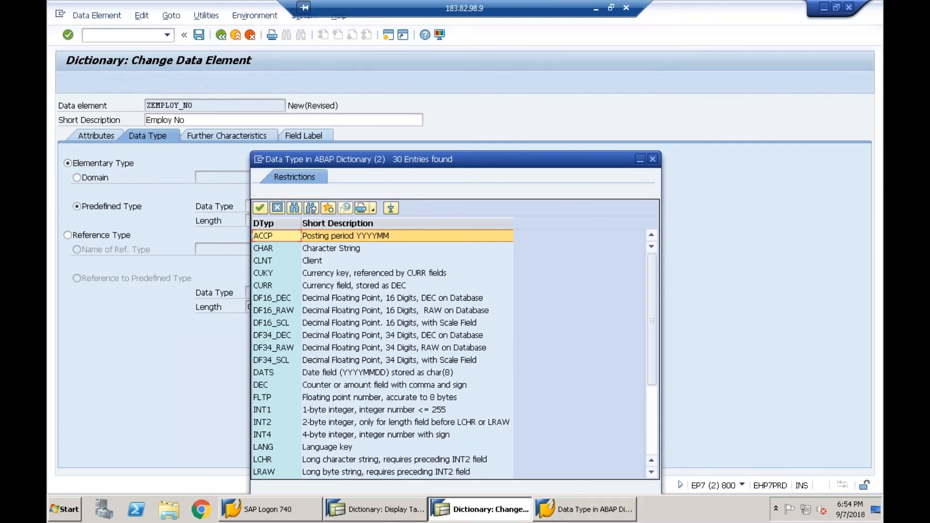
key(Return)
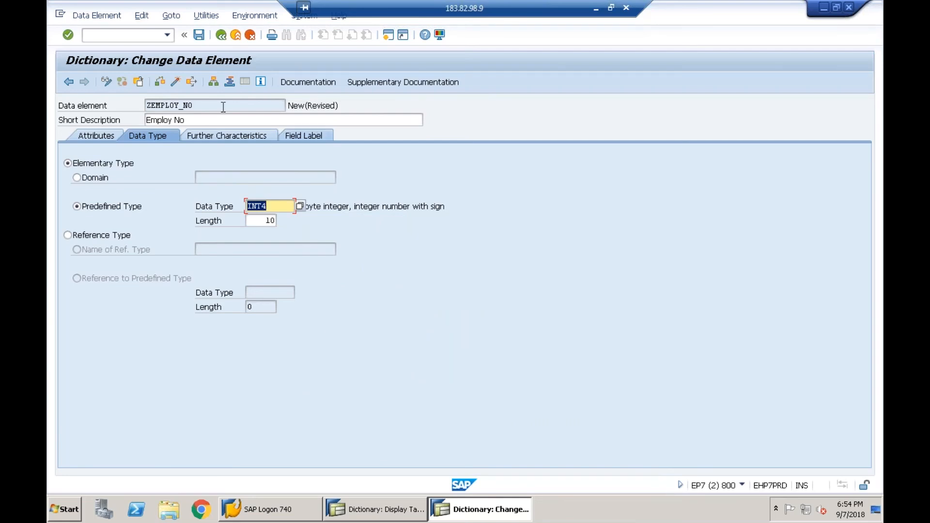
- Review the data element's field labels, data type, further characteristics and activation status
drag(223, 107, 138, 115)
click(295, 135)
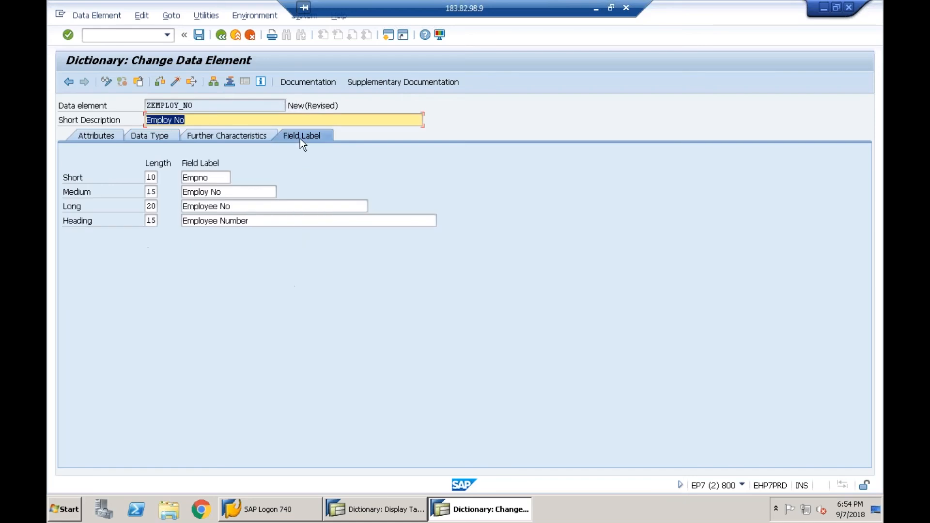
click(210, 105)
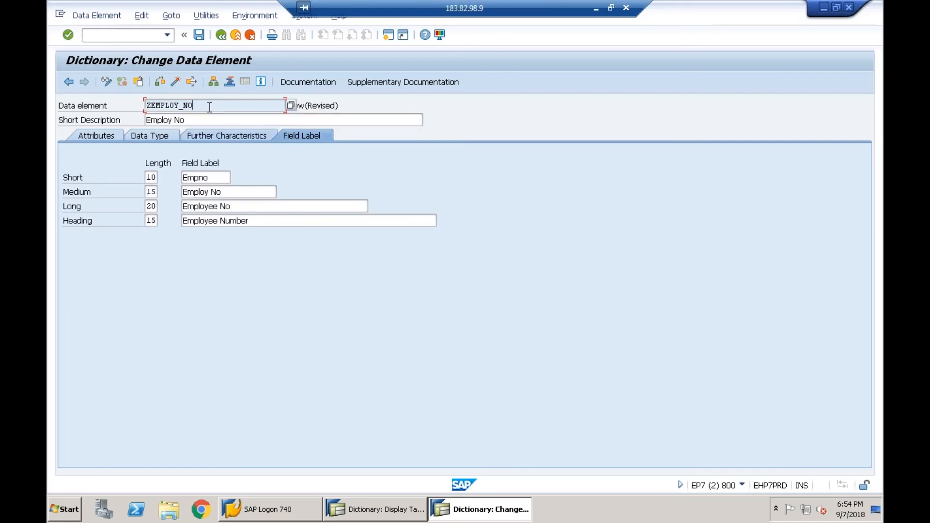
click(157, 135)
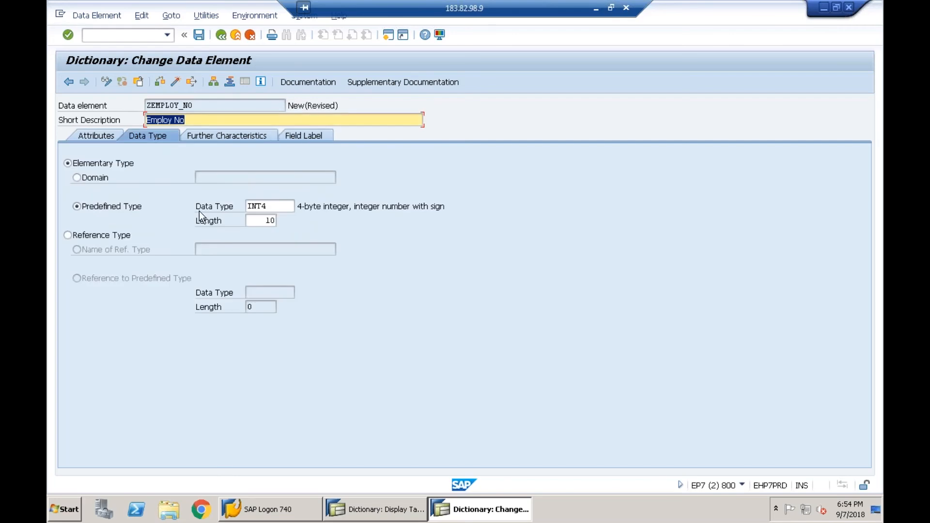
click(220, 136)
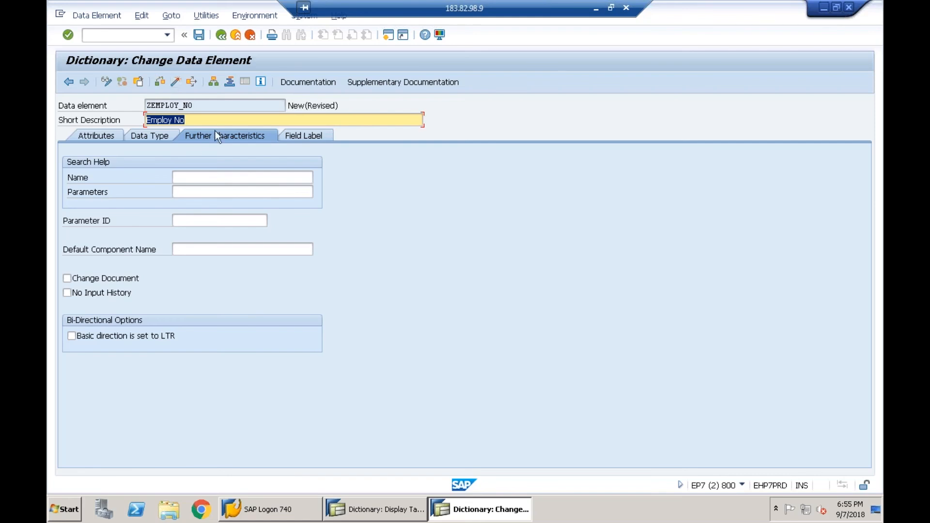
click(298, 136)
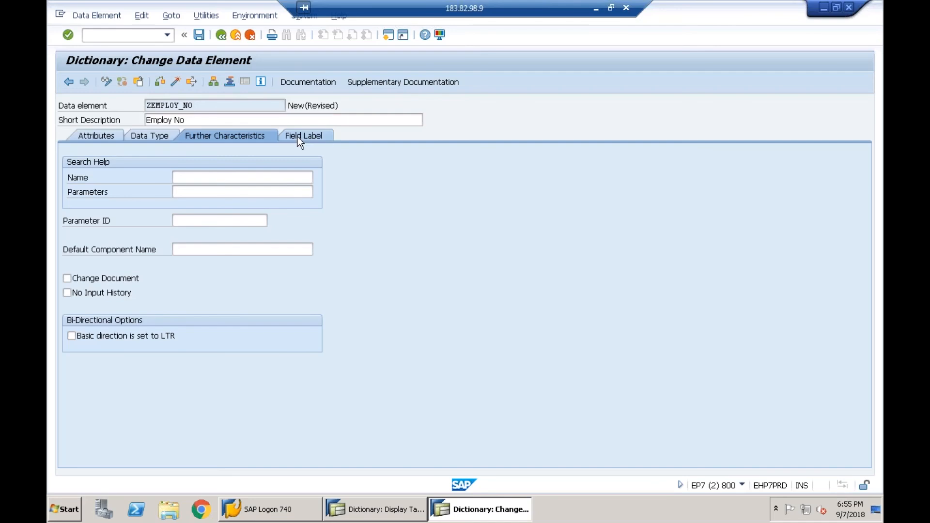
click(164, 137)
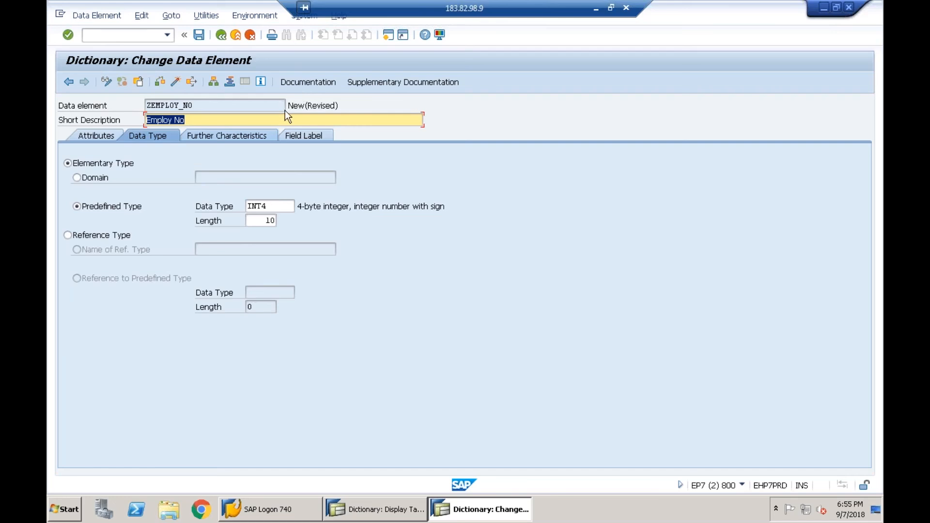
drag(289, 107, 316, 110)
click(315, 109)
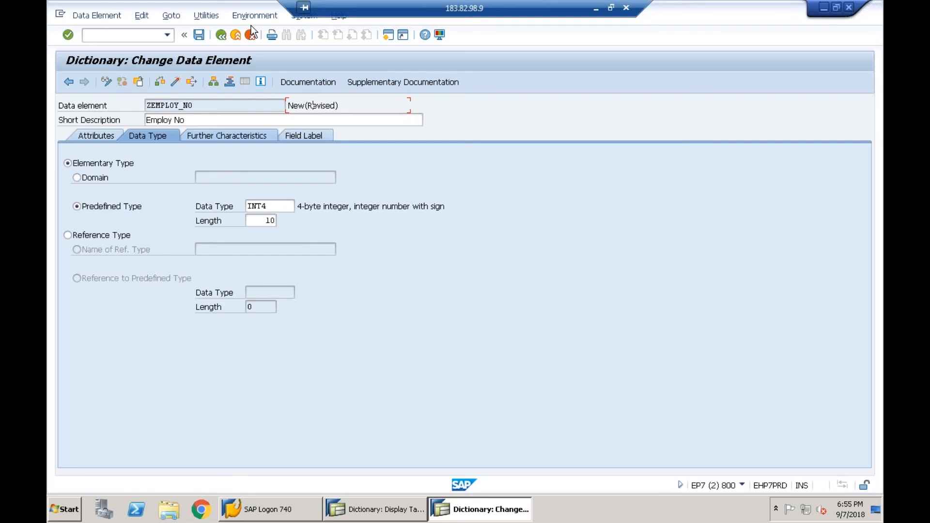
- Save the data element ZEMPLOY_NO as a local object
click(198, 35)
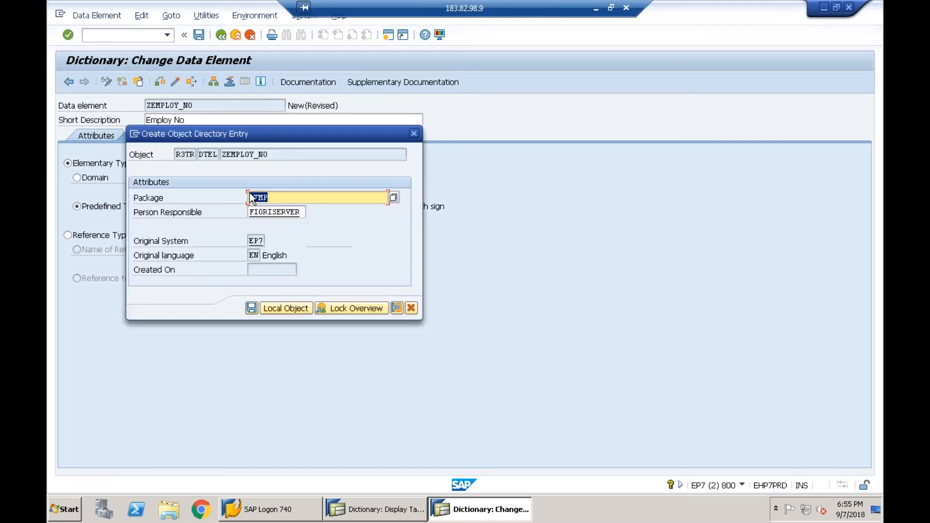
click(277, 308)
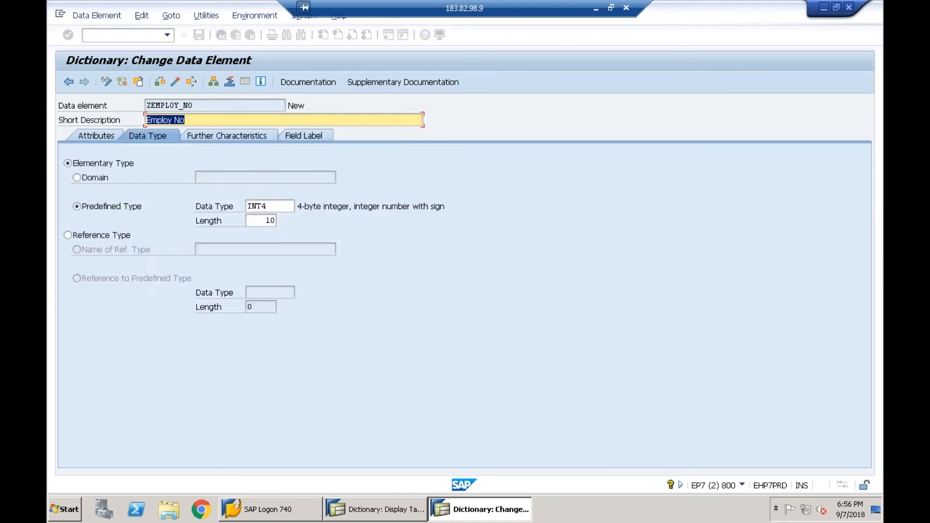
key(ctrl+s)
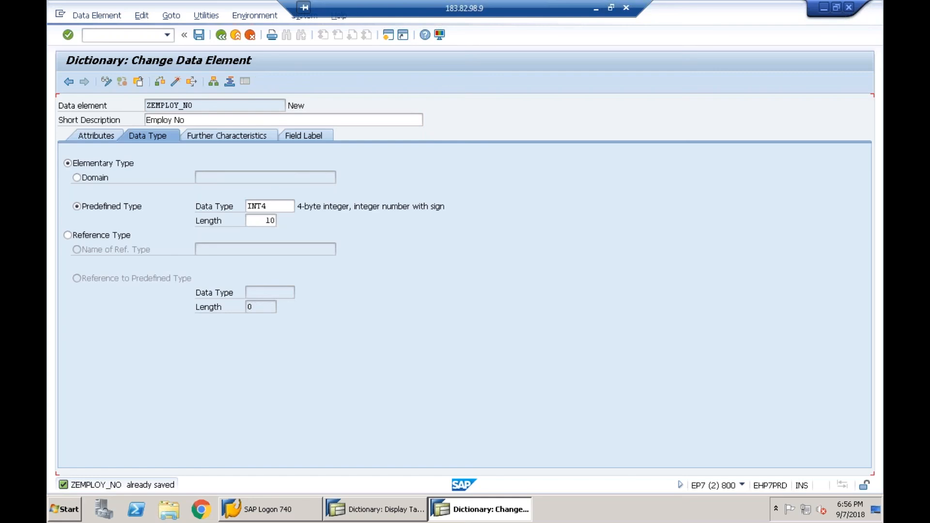
- Check and activate the data element ZEMPLOY_NO, and return to the field list of table Z645_EMP
key(ctrl+F2)
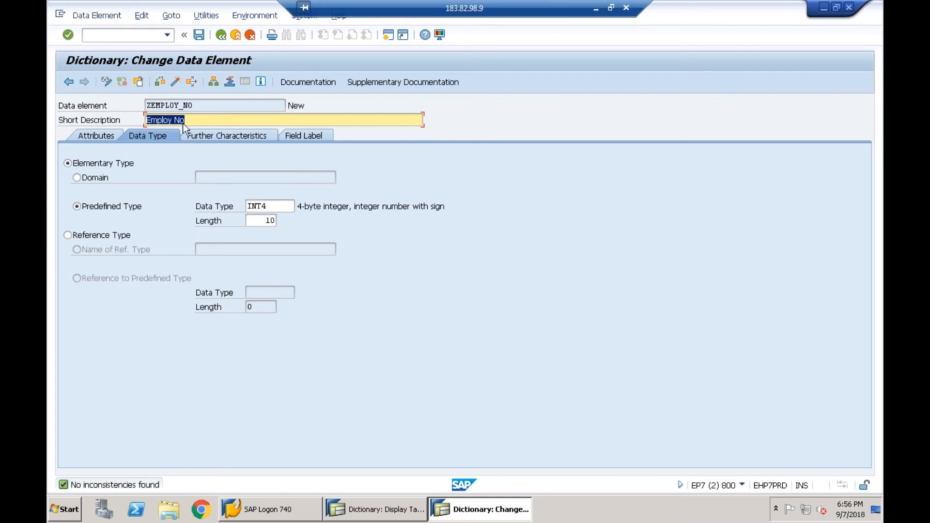
click(175, 81)
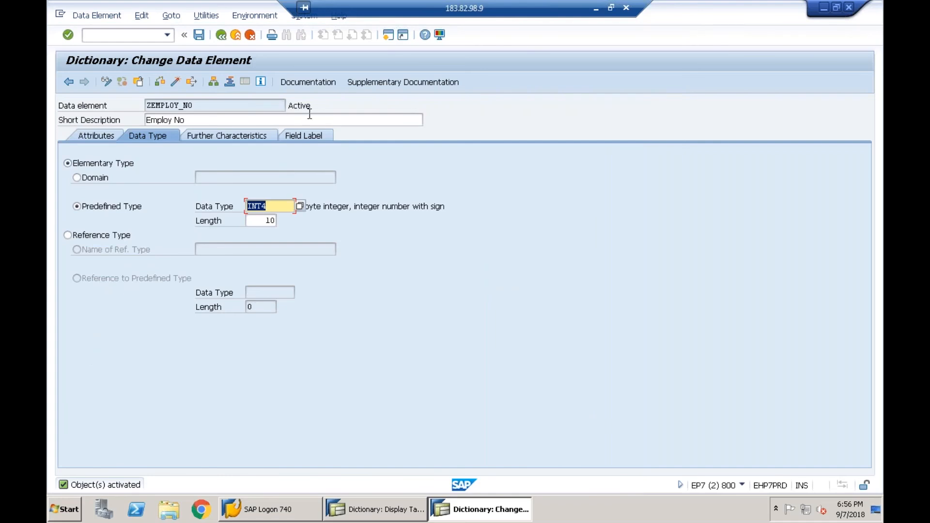
click(222, 35)
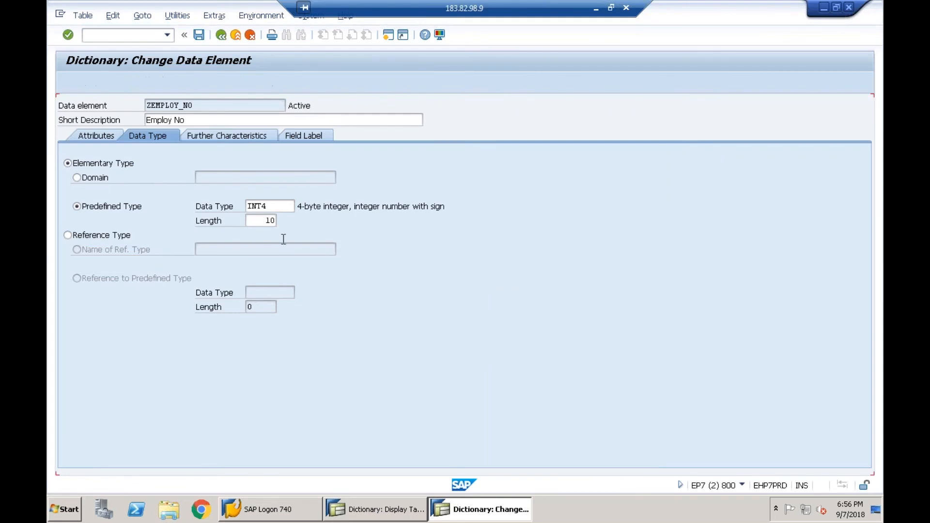
click(297, 205)
click(328, 205)
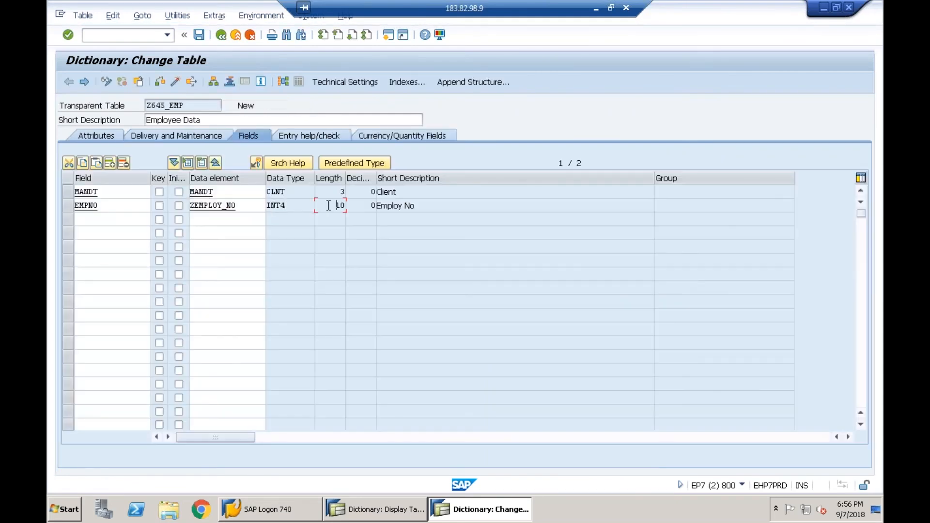
- Add the field ename below EMPNO with the data element zename
click(129, 219)
text(ename)
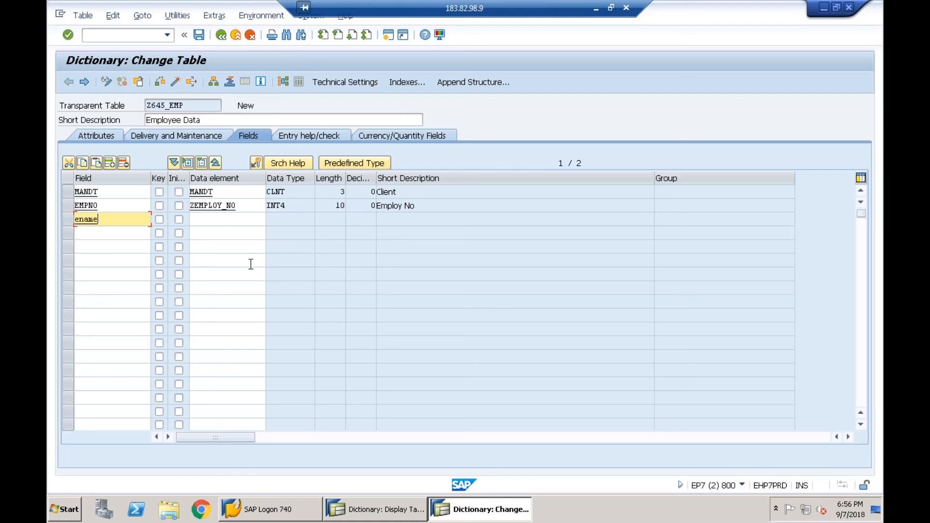
click(252, 218)
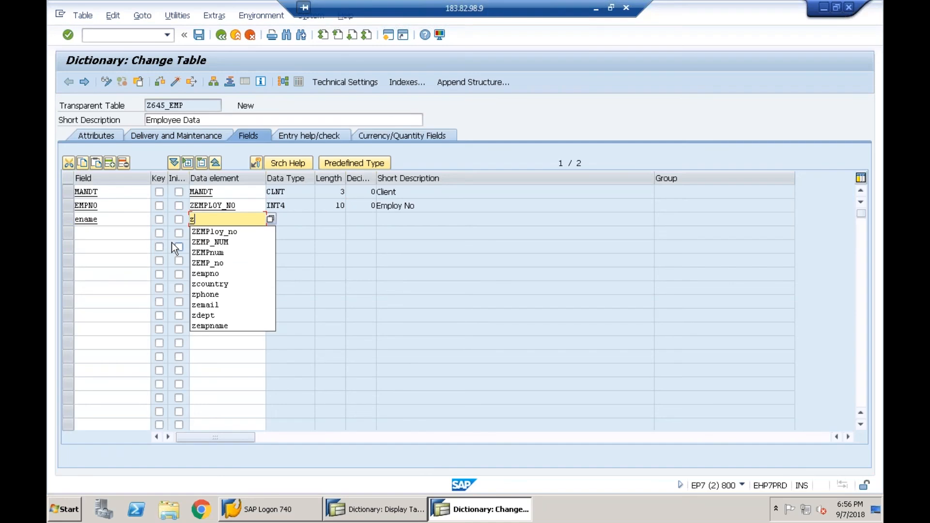
text(en)
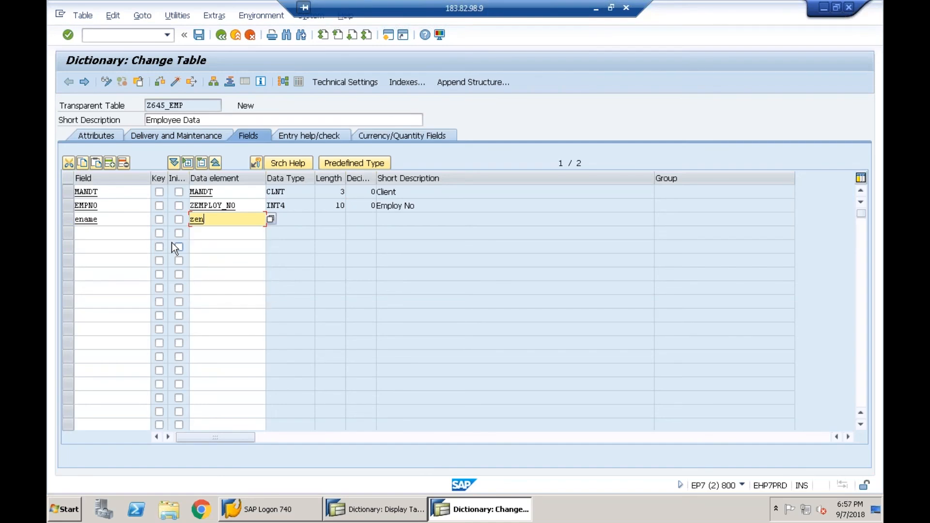
text(ame)
key(Return)
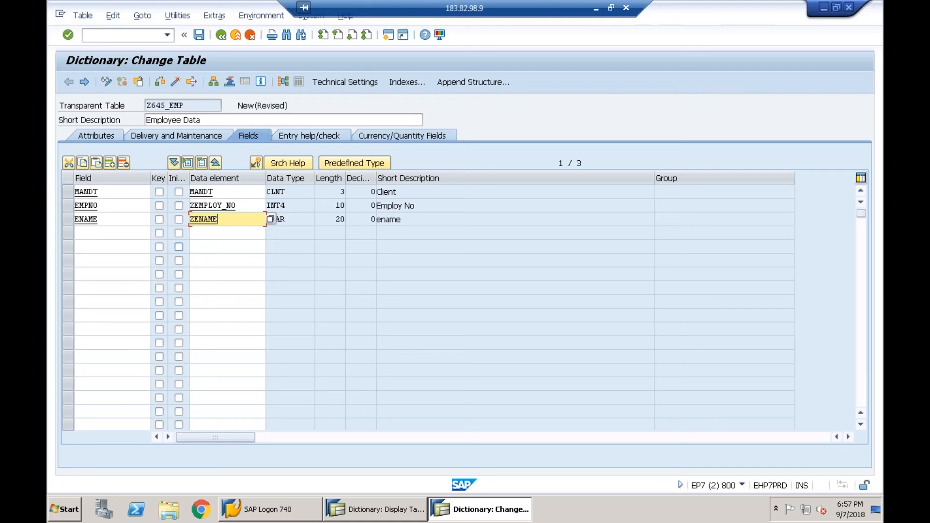
- Replace the ENAME field's data element with the new name ZEmploy_name
key(BackSpace)
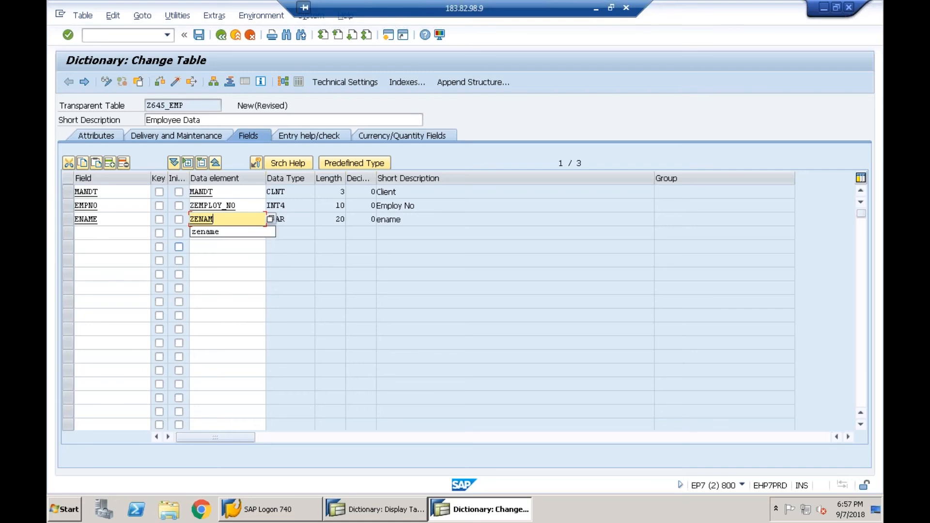
key(BackSpace)
key(BackSpace)
key(BackSpace)
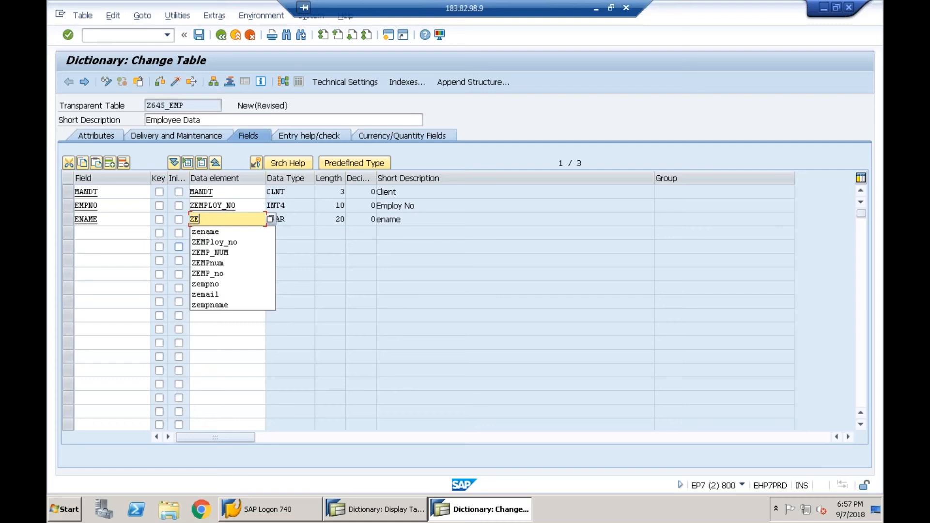
text(m)
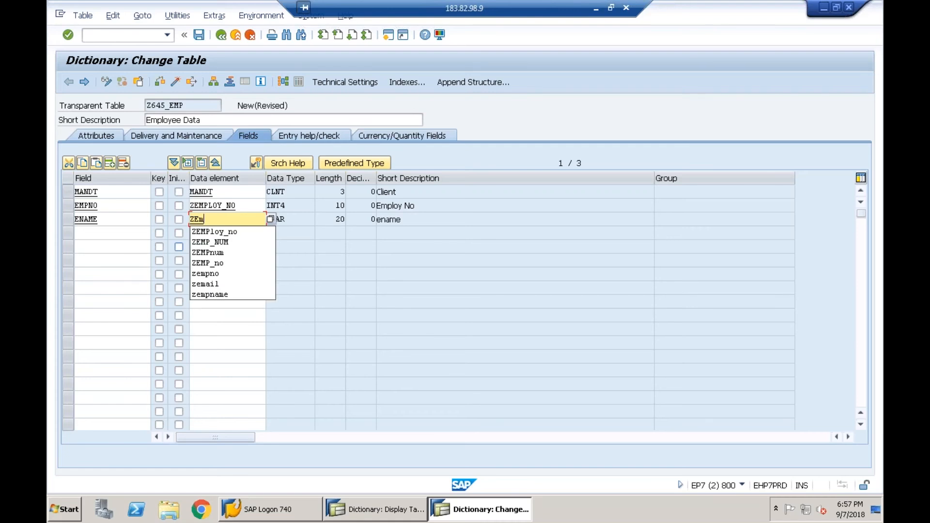
text(ploy)
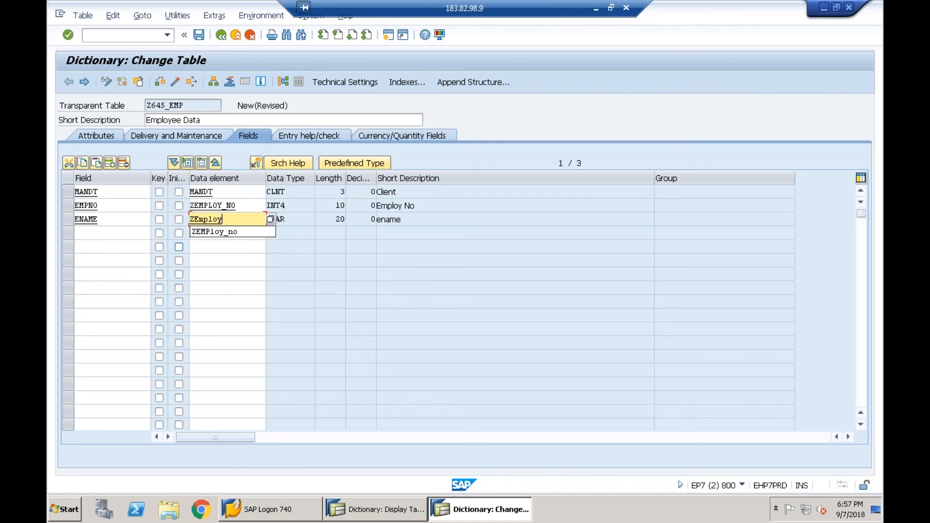
text(_name)
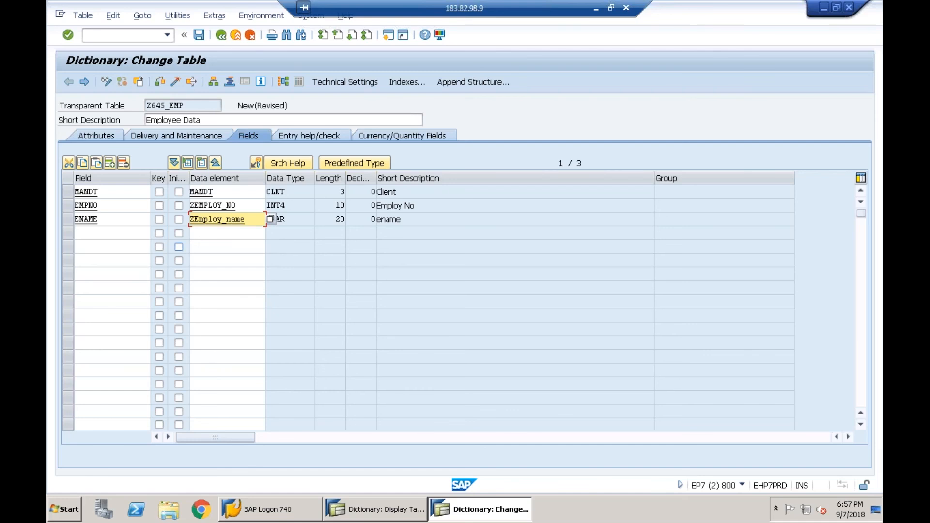
key(Return)
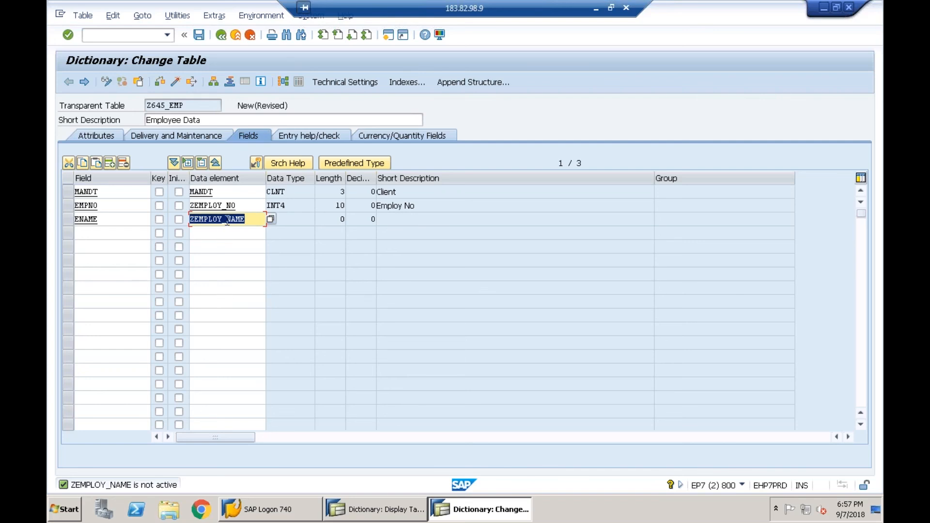
- Create the data element ZEMPLOY_NAME from the ENAME field, saving the table, and give it the short description "Employ Name"
click(227, 219)
key(F3)
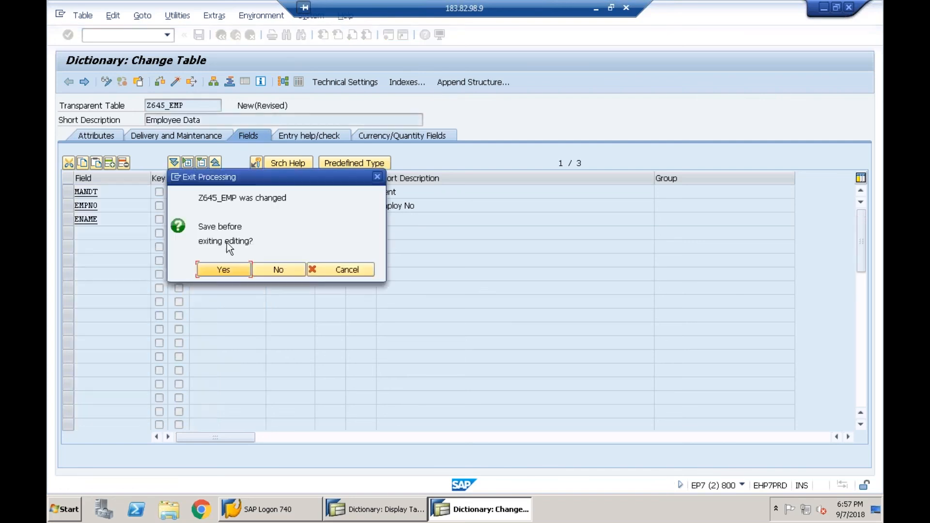
click(223, 270)
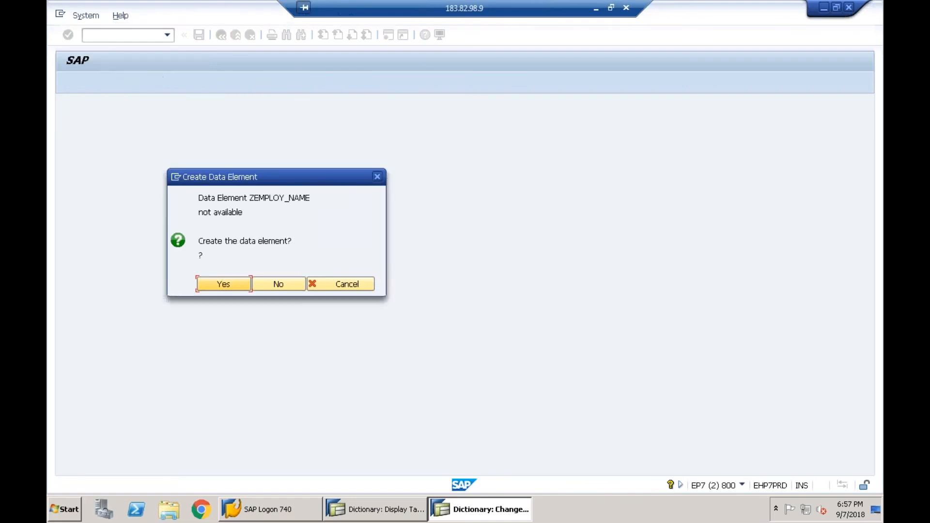
click(234, 285)
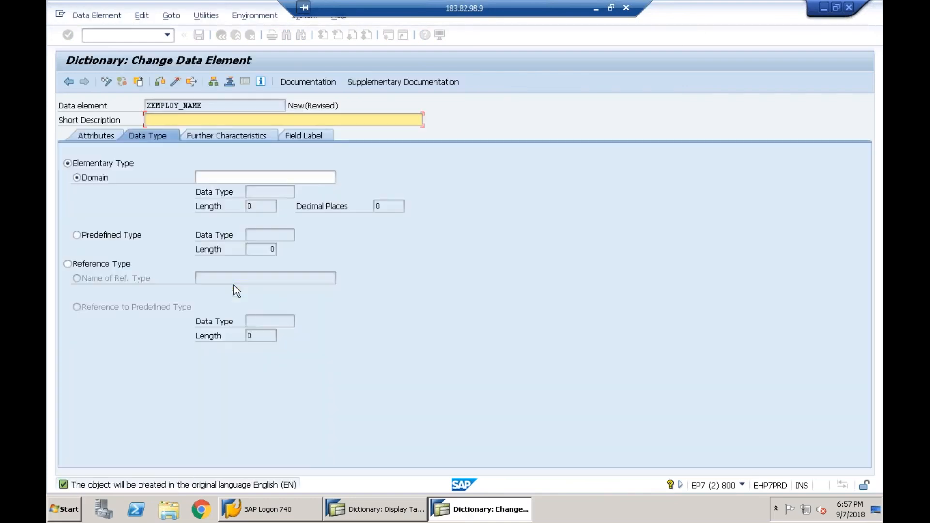
text(Employ Name)
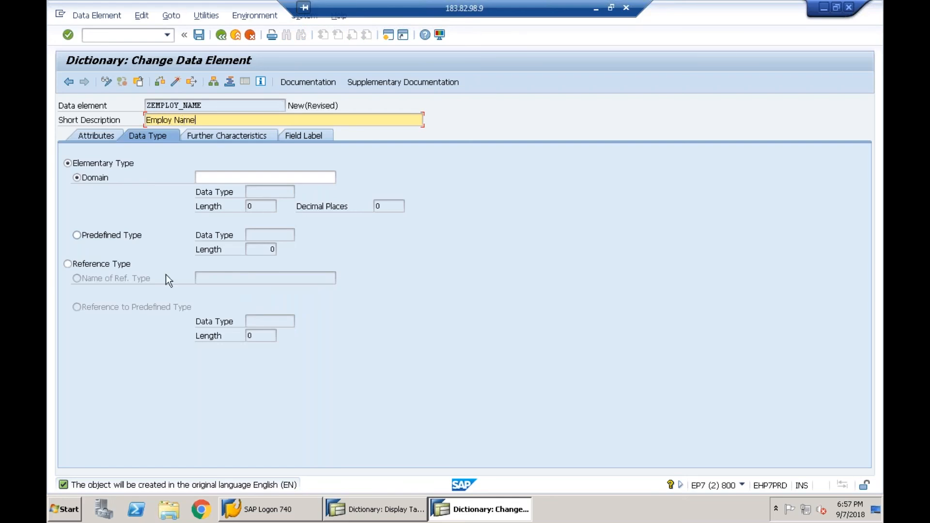
- Give the data element ZEMPLOY_NAME the medium field label "Employee Name"
click(312, 138)
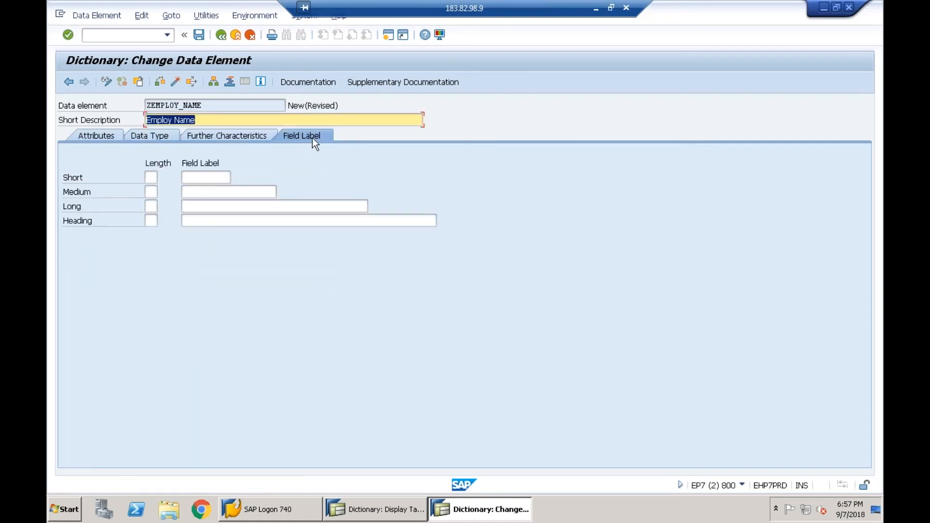
click(241, 191)
text(Employee Name)
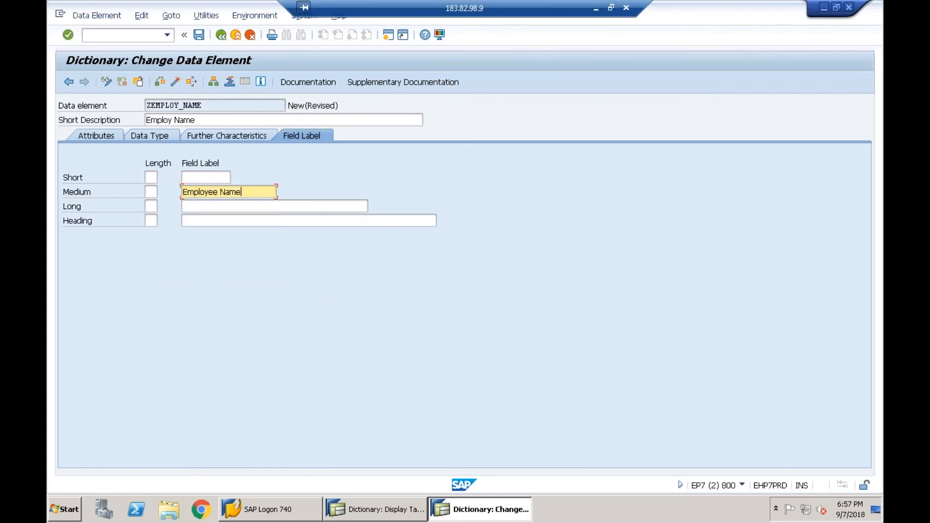
key(Return)
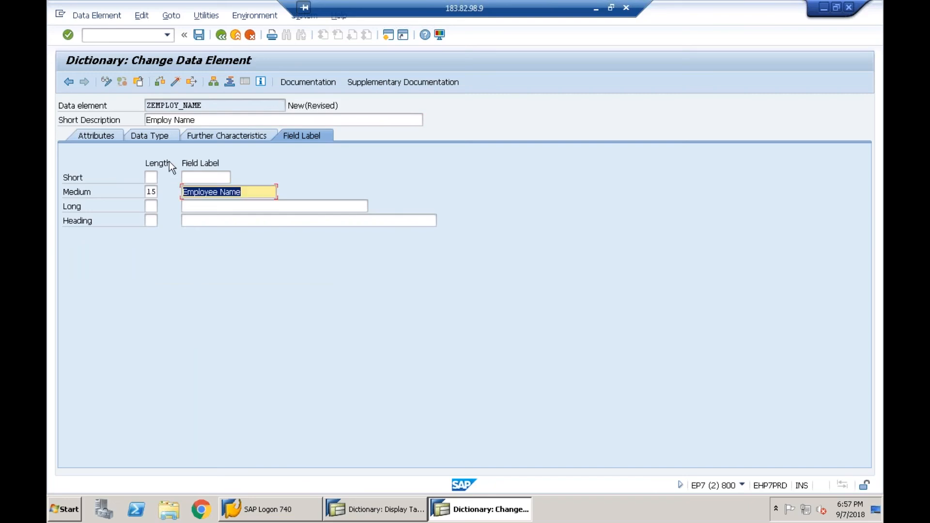
- Define the data element's data type as the predefined type CHAR with a length of 20
click(144, 138)
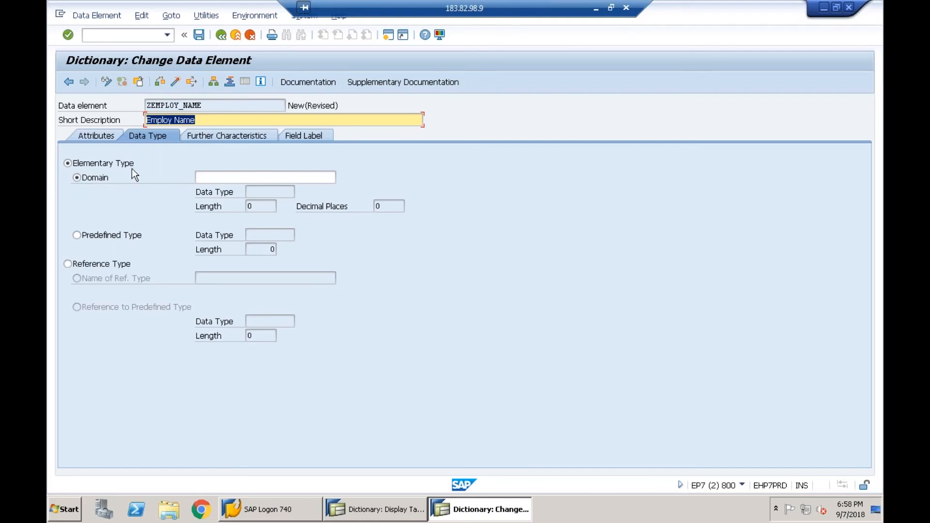
click(91, 234)
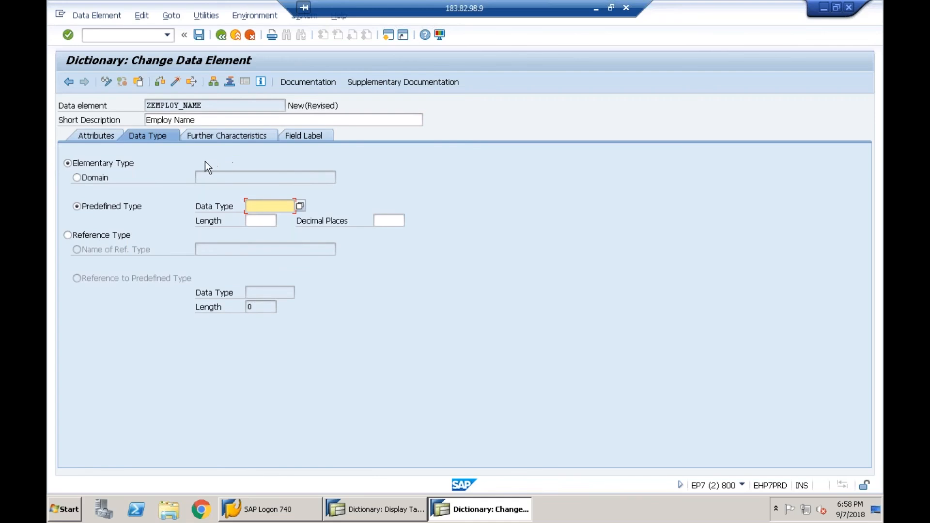
text(char)
key(Tab)
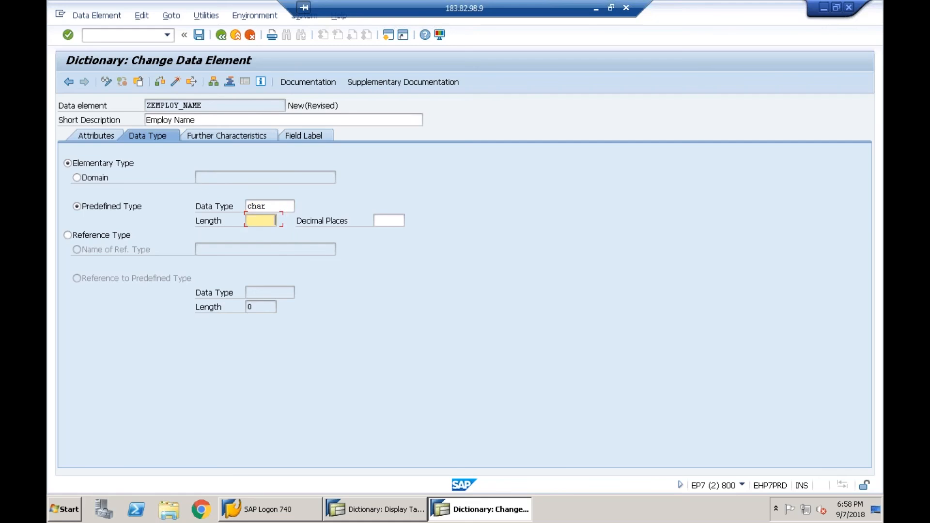
text(20)
key(Return)
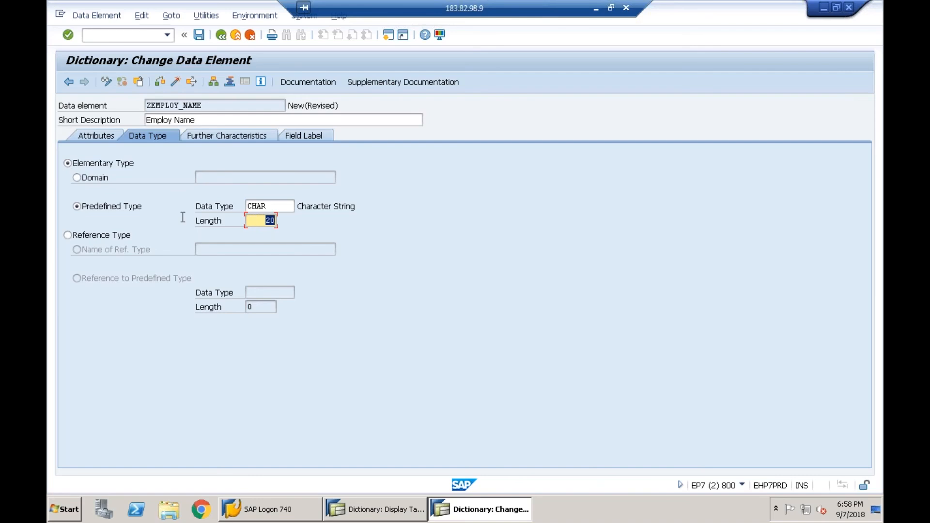
- Switch the data element's type definition back to a domain and assign the existing domain zename
click(77, 177)
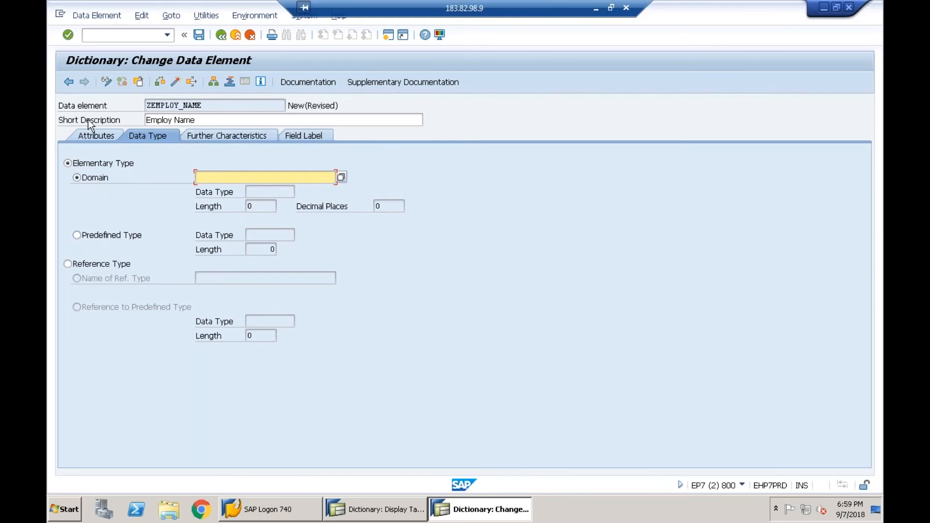
click(297, 107)
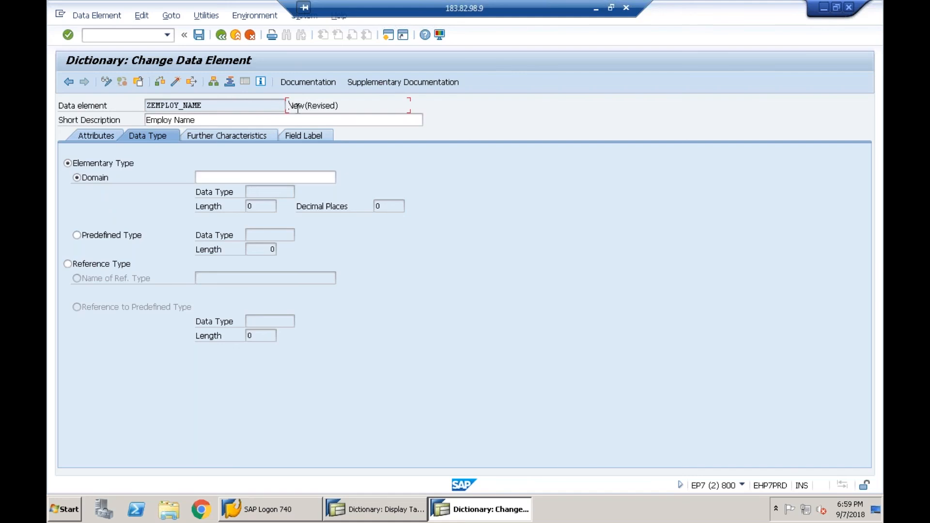
drag(297, 107, 309, 110)
click(210, 179)
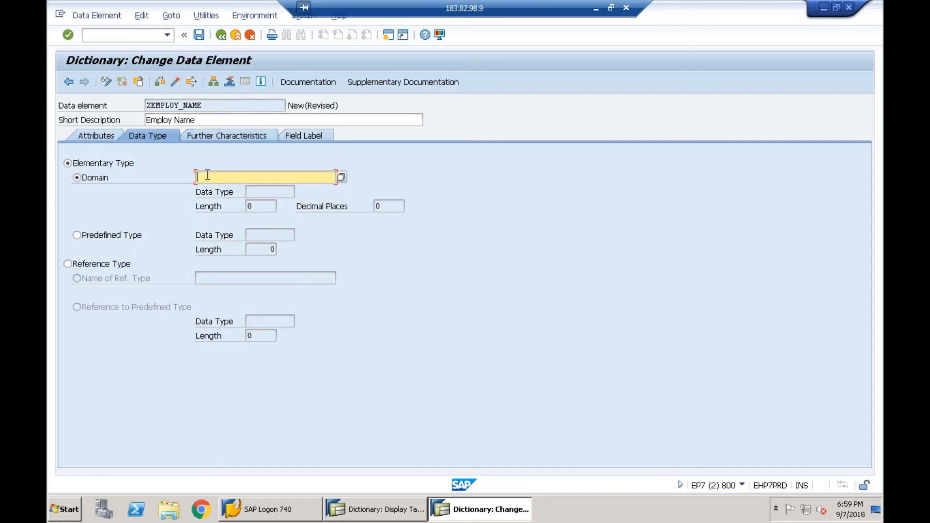
text(zename)
key(Return)
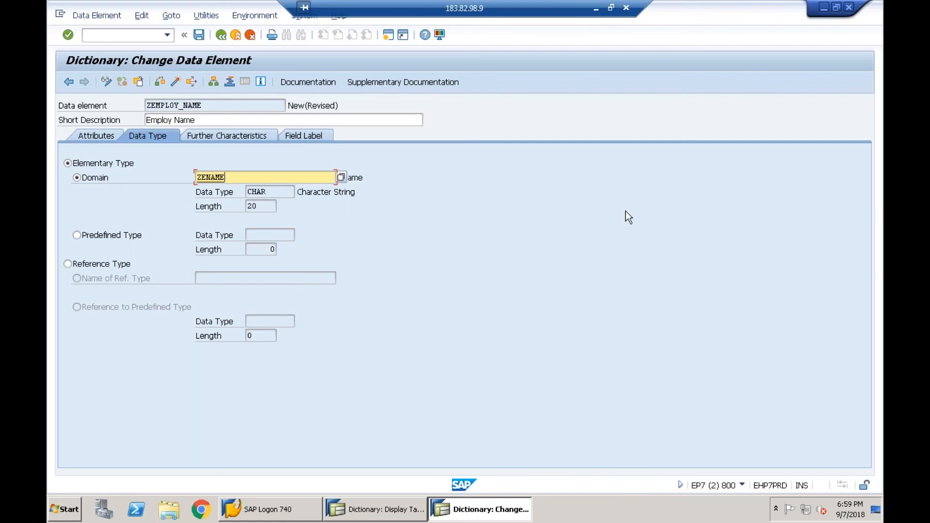
- Replace the data element's domain with the new domain name ZEmploy_name
key(BackSpace)
key(BackSpace)
key(BackSpace)
key(BackSpace)
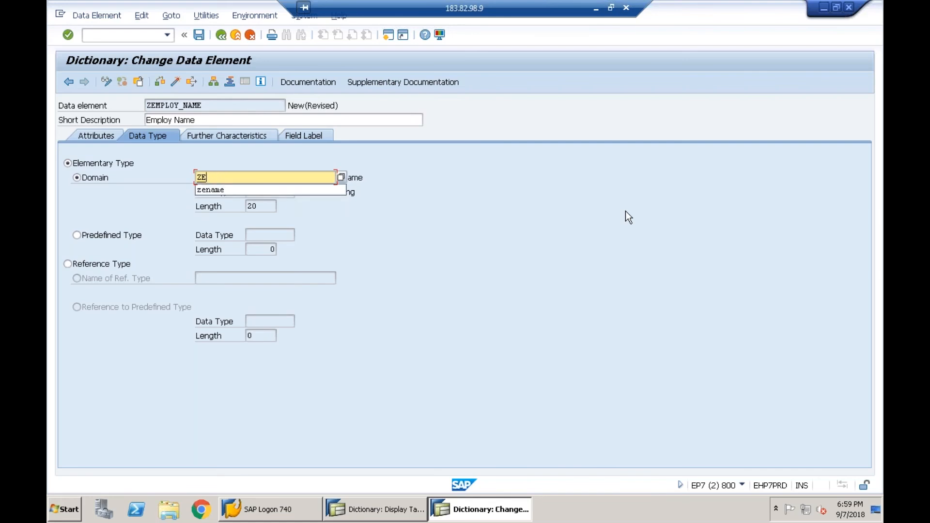
text(mploy_)
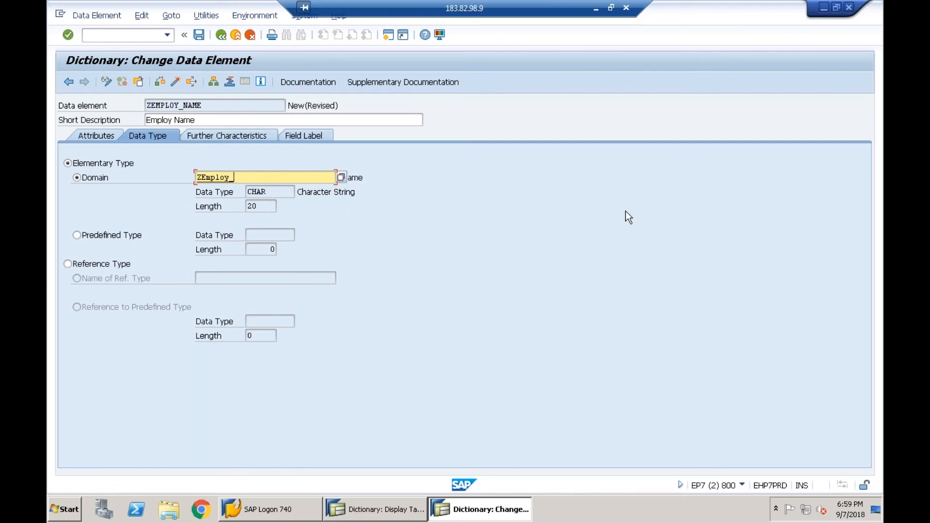
text(name)
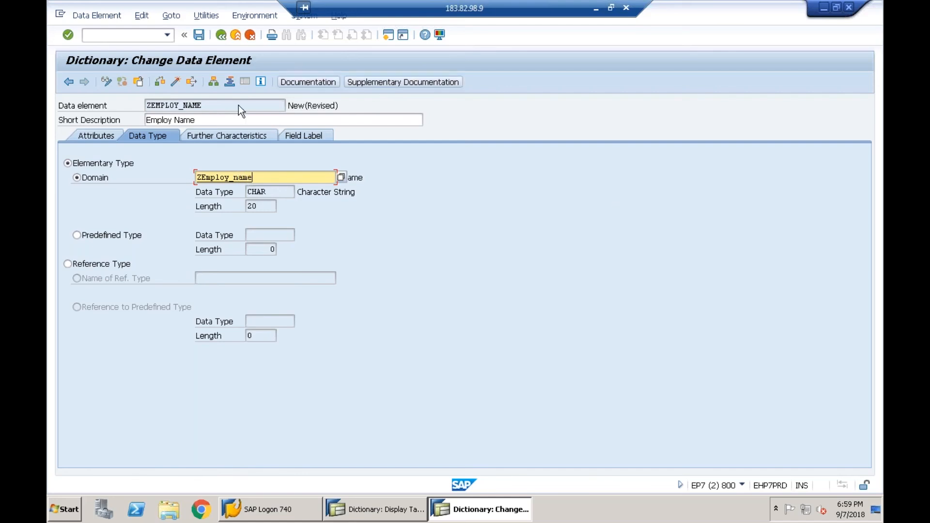
drag(222, 106, 144, 115)
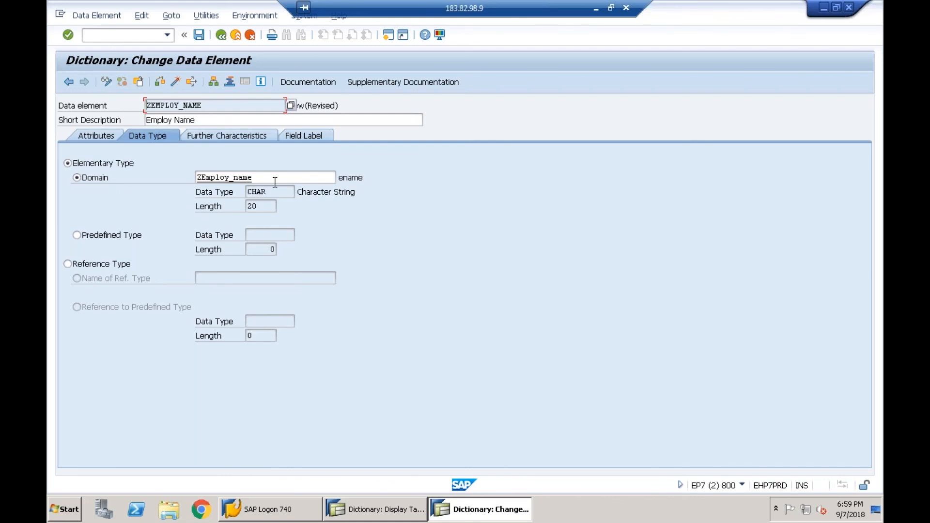
drag(275, 181, 147, 180)
key(Return)
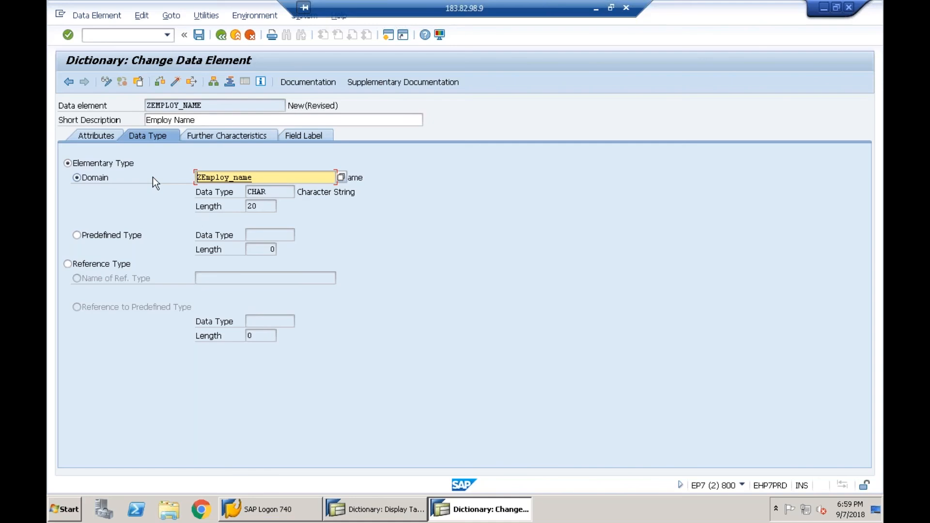
click(234, 177)
key(Return)
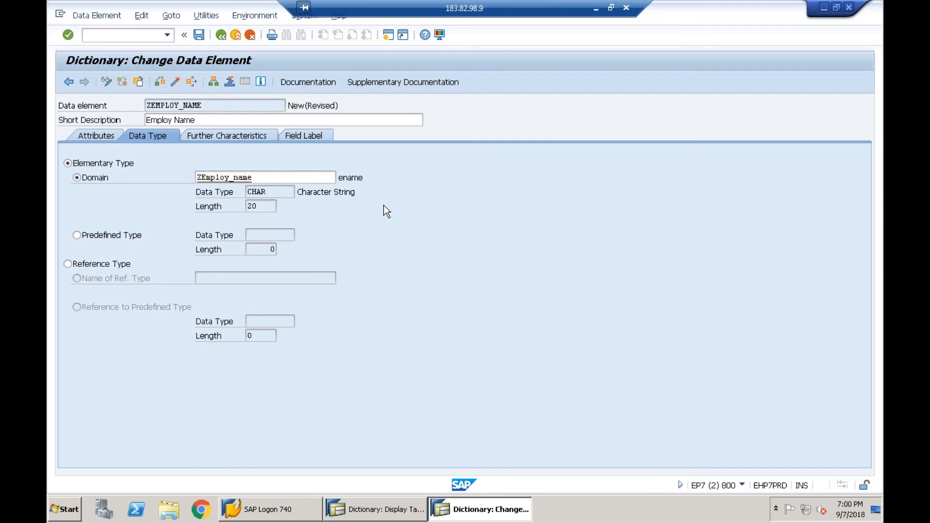
key(Return)
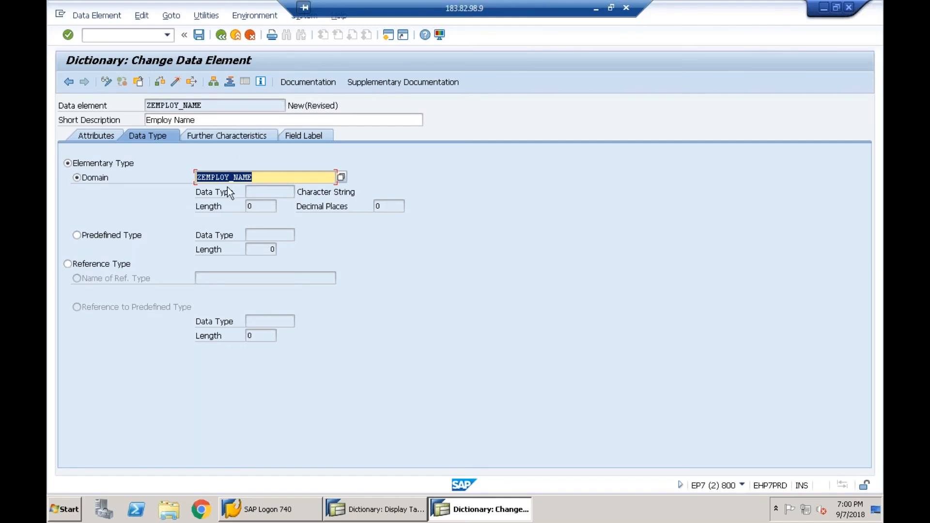
- Create the domain ZEMPLOY_NAME from the data element, saving the element as a local object, and describe the domain as "Employ Name"
key(F3)
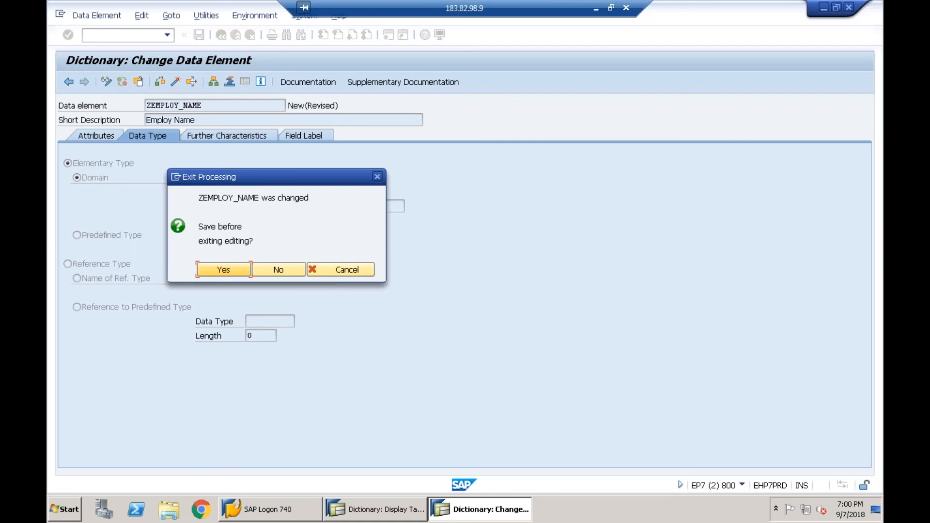
click(223, 271)
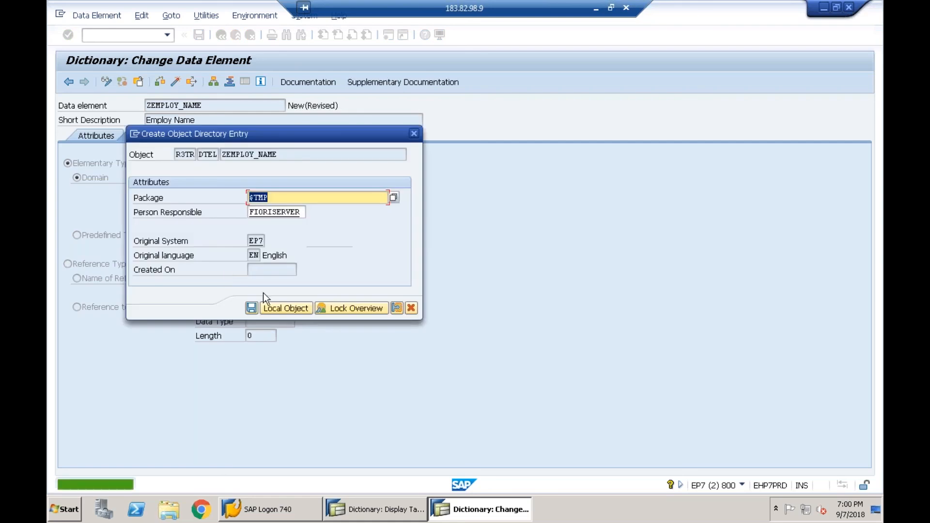
click(278, 308)
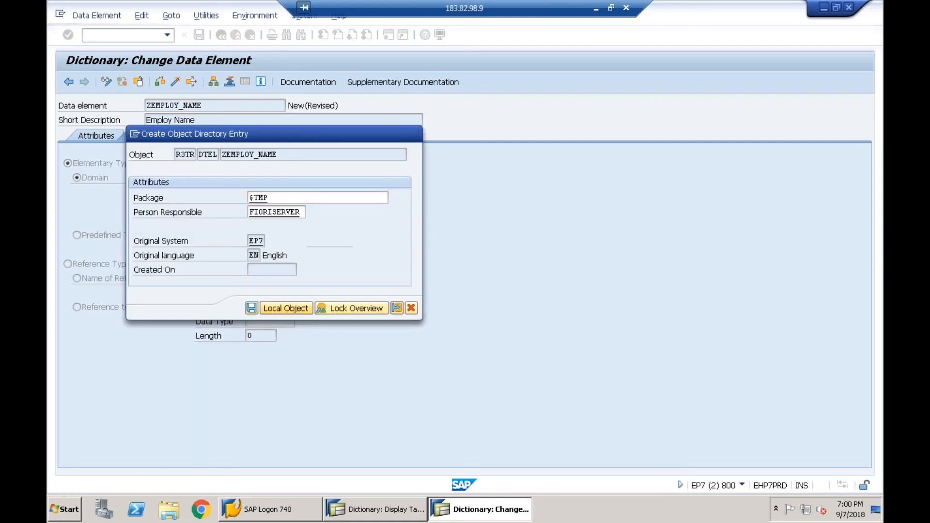
click(272, 307)
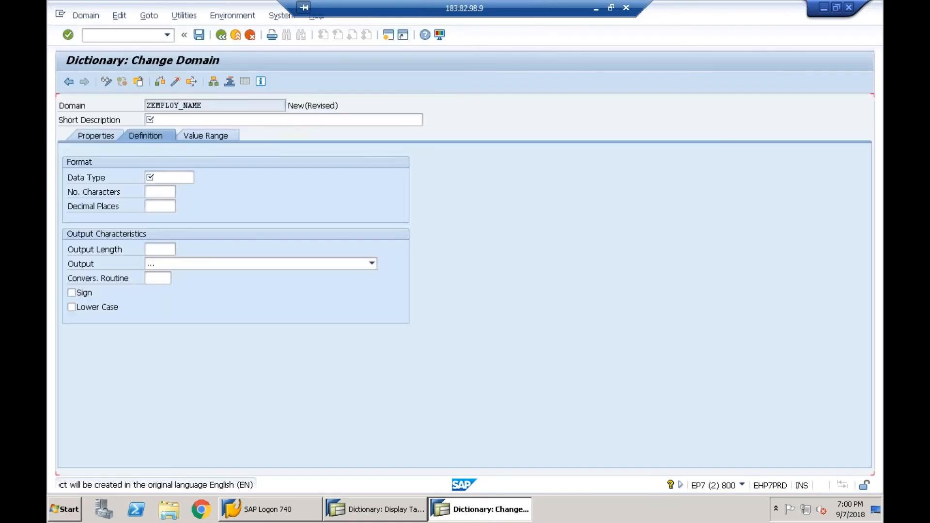
text(Employ Name)
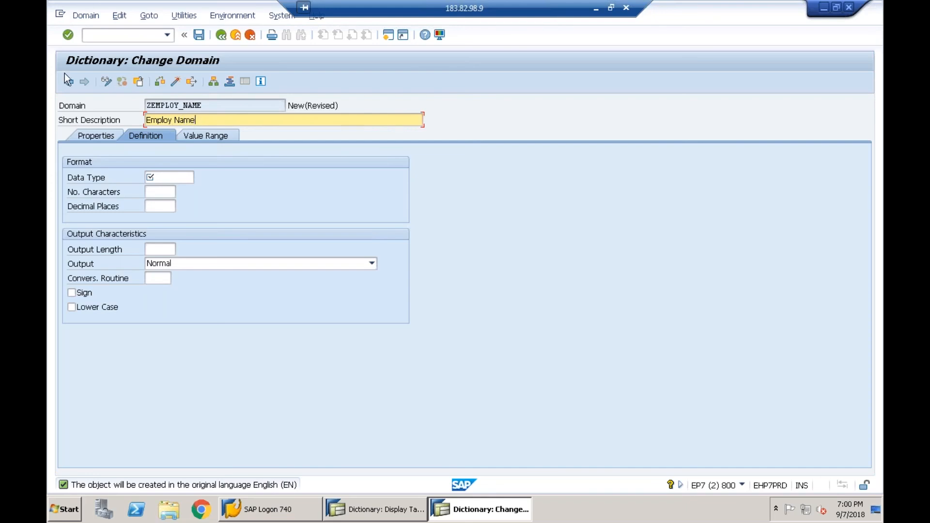
- Define the domain's format as data type CHAR with 20 characters and allow lower case
click(167, 180)
text(c)
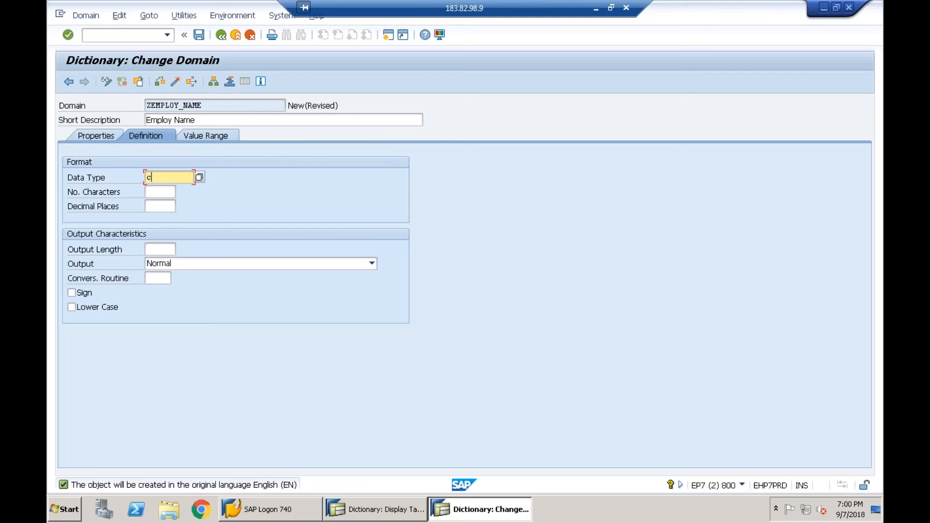
text(har)
key(Tab)
text(2)
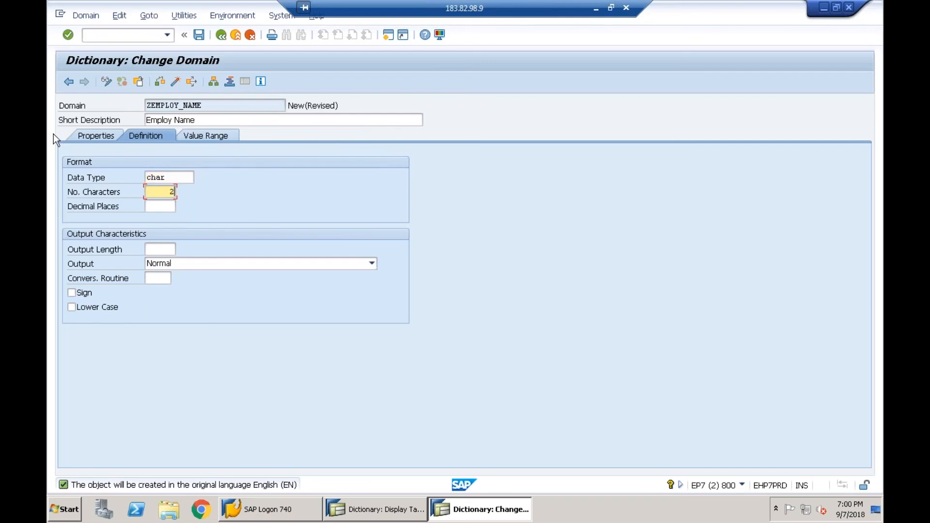
text(0)
key(Return)
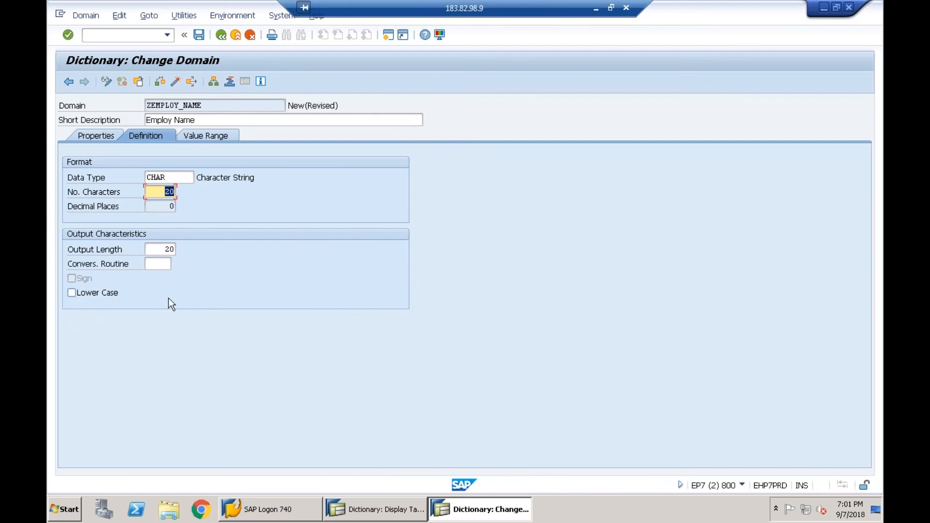
click(72, 292)
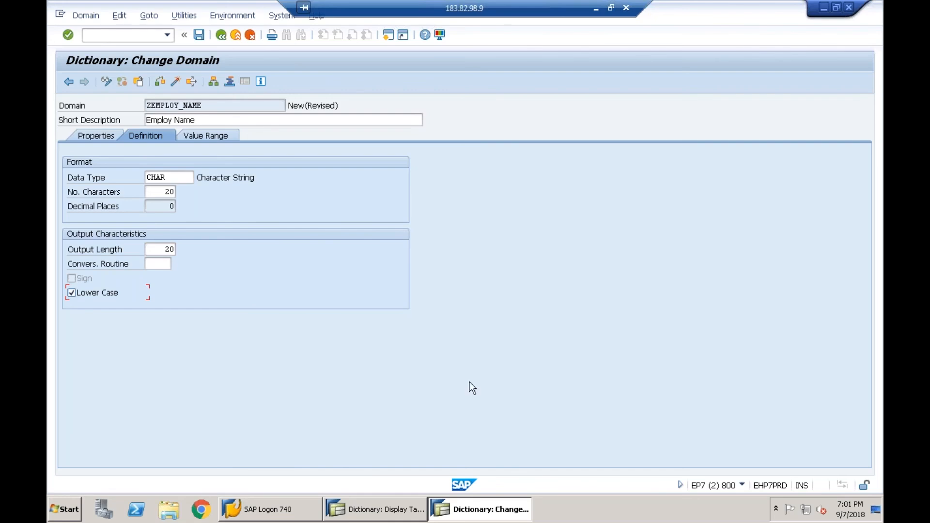
- Look at the domain's value range, and save the domain as a local object
click(206, 136)
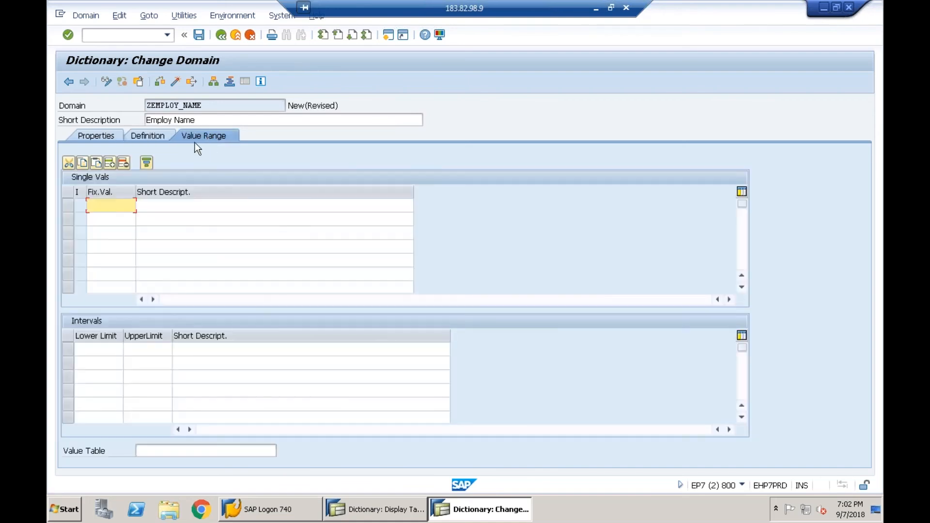
click(151, 136)
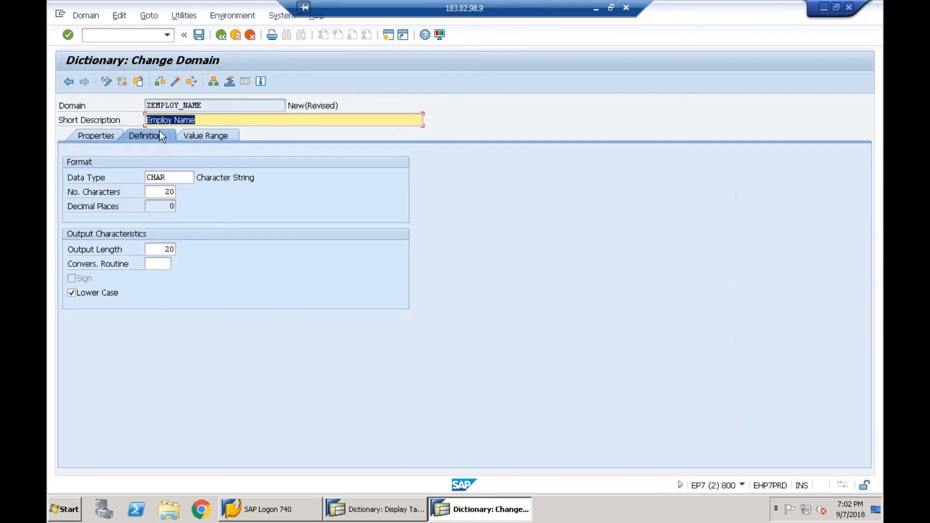
click(197, 35)
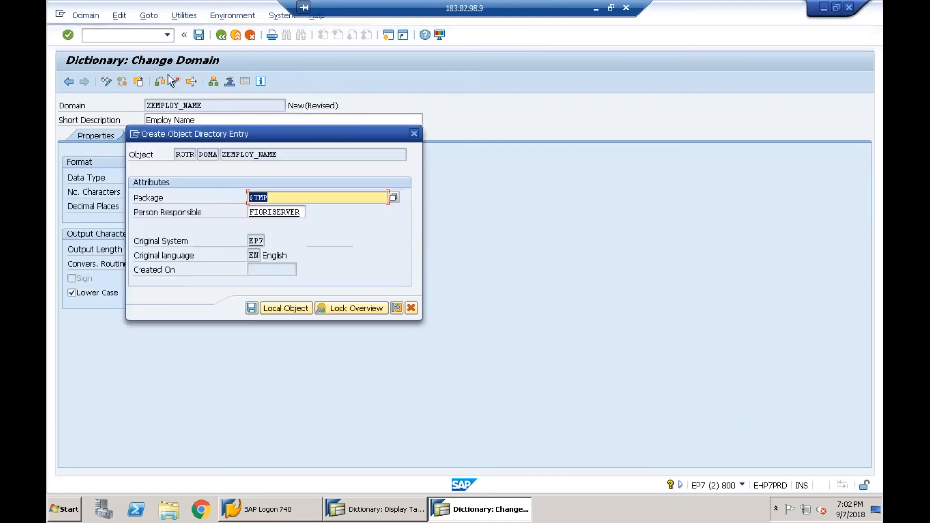
click(286, 308)
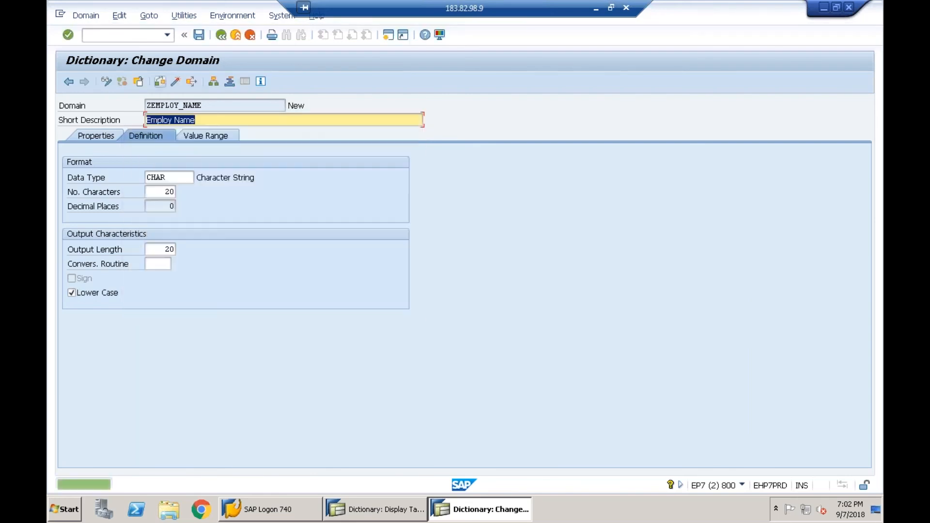
- Check and activate the domain ZEMPLOY_NAME, and return to its data element
click(160, 83)
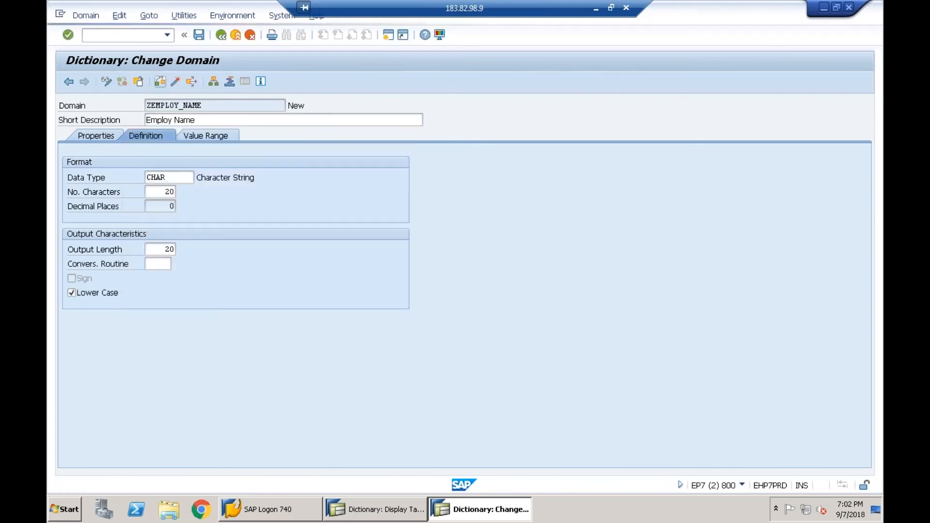
click(175, 81)
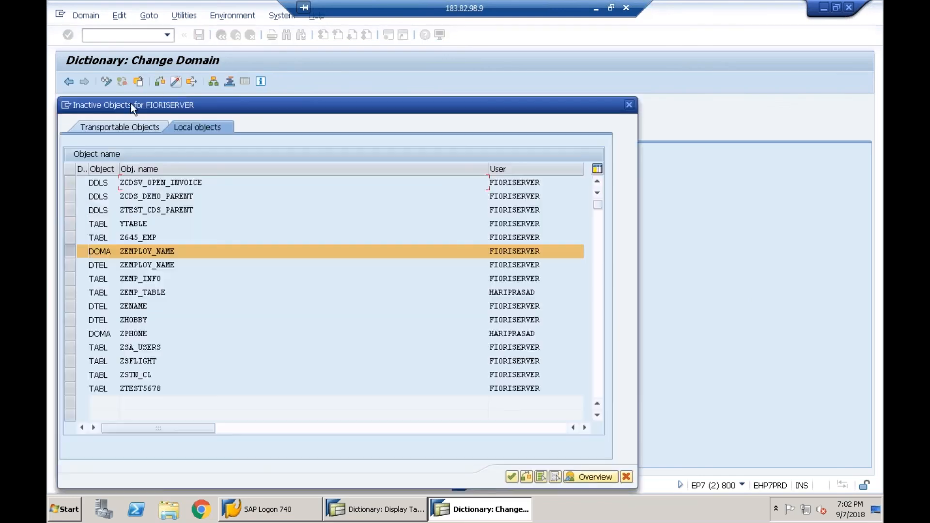
key(Return)
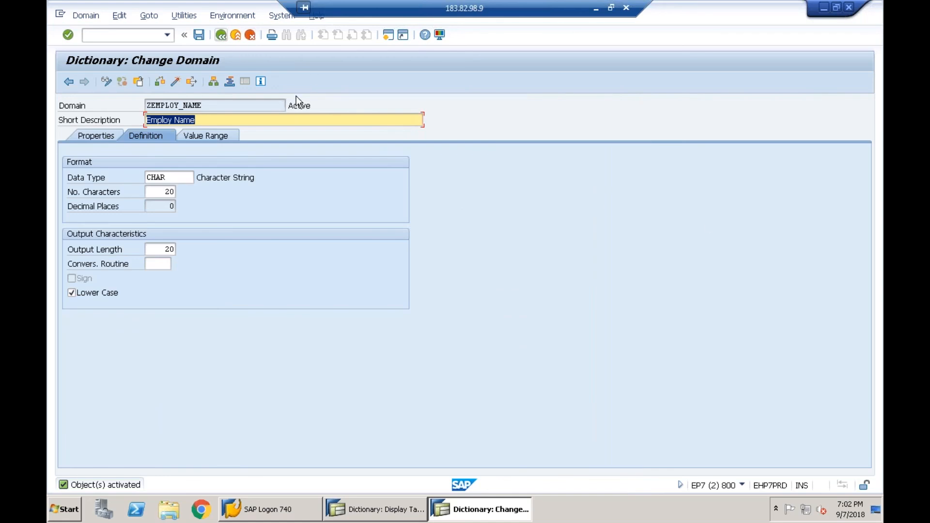
click(311, 105)
click(220, 35)
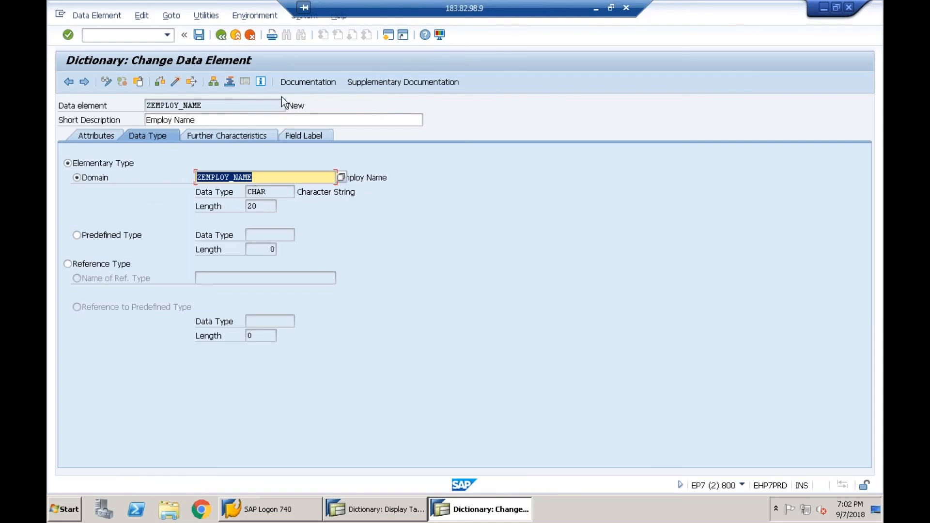
- Save and activate the data element ZEMPLOY_NAME, and return to the table's fields
click(196, 34)
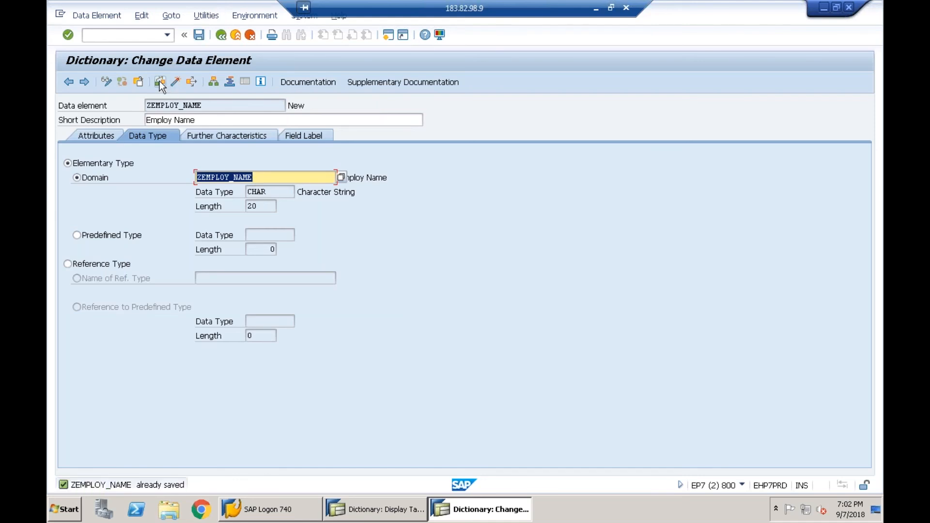
click(175, 82)
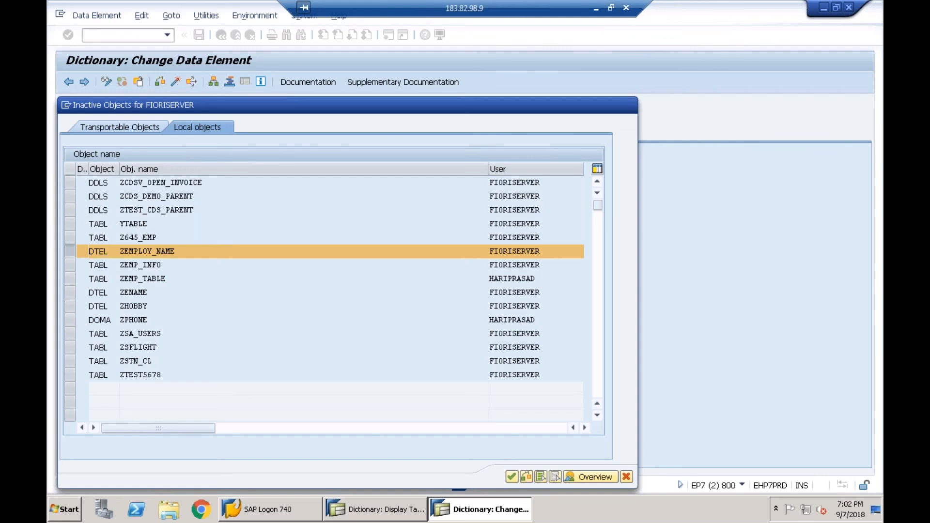
click(220, 36)
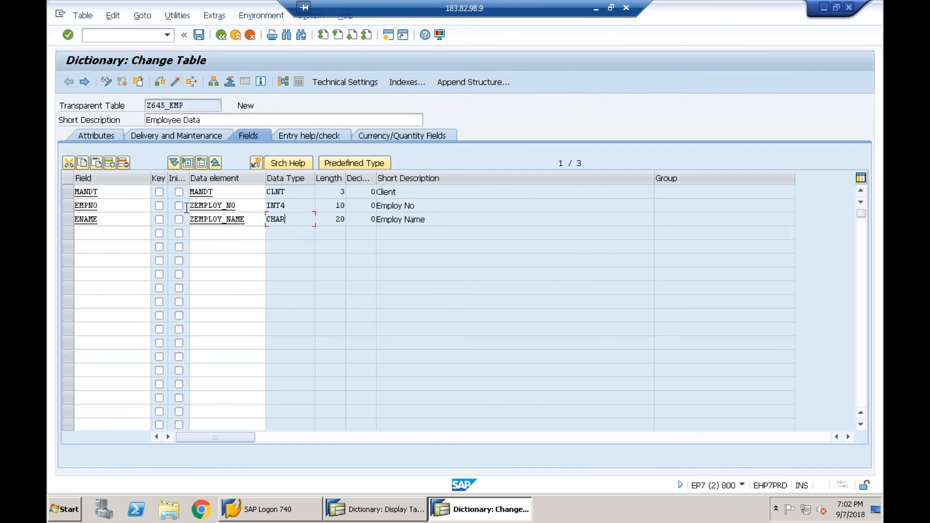
- Review the type definitions of the data elements ZEMPLOY_NO and ZEMPLOY_NAME, including the latter's domain, and return to the table
click(231, 204)
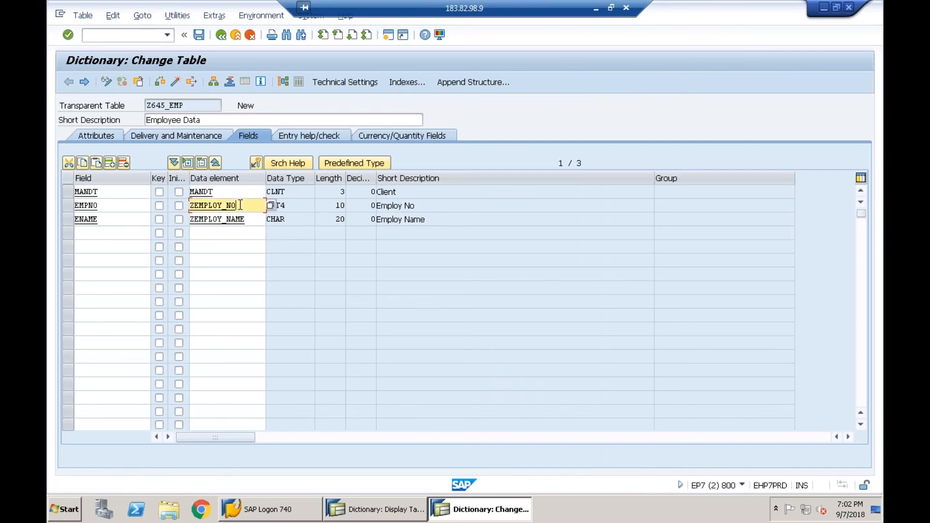
double_click(202, 208)
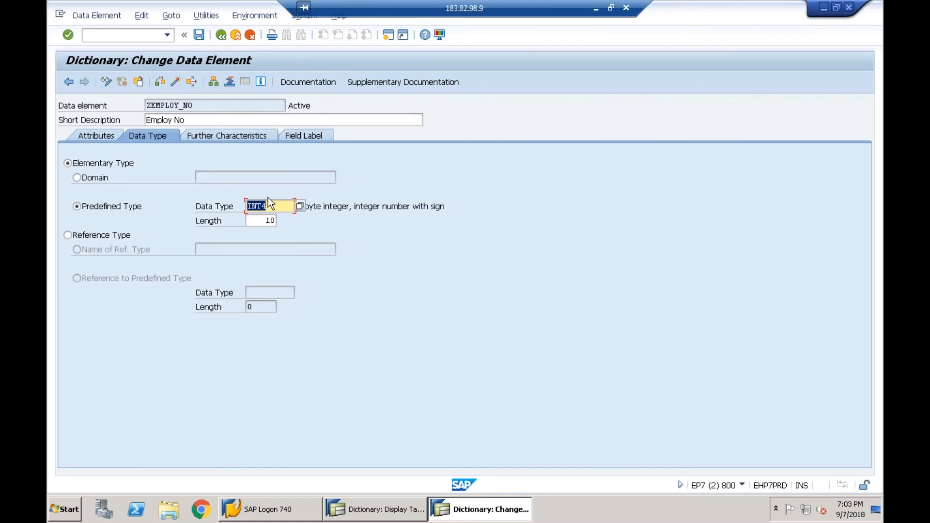
click(228, 39)
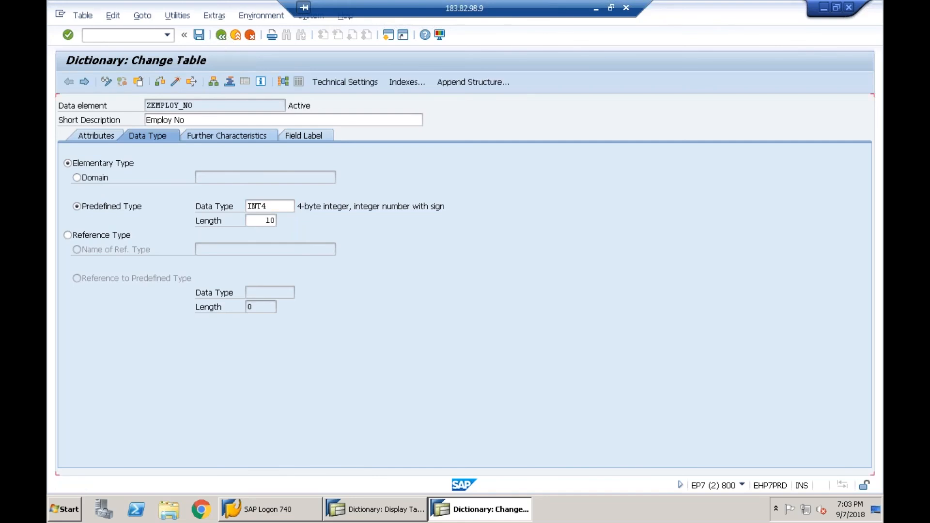
double_click(222, 219)
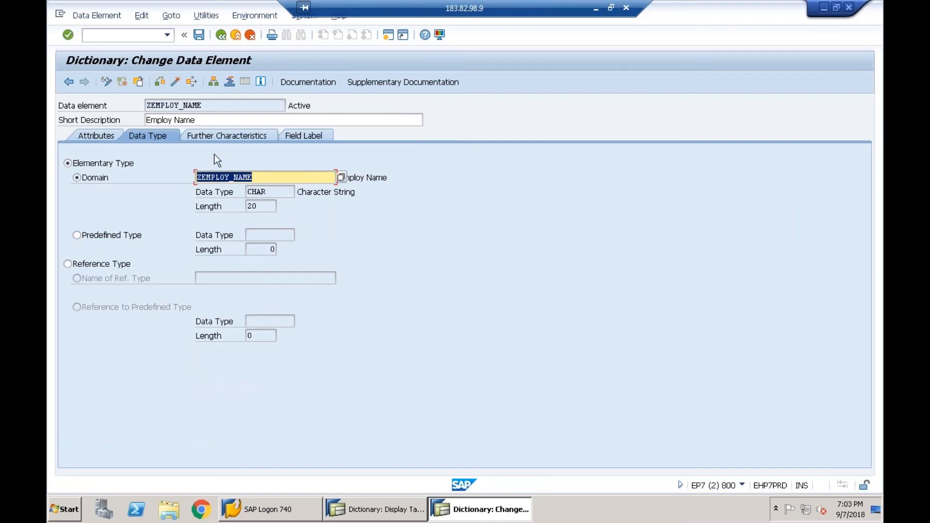
double_click(227, 176)
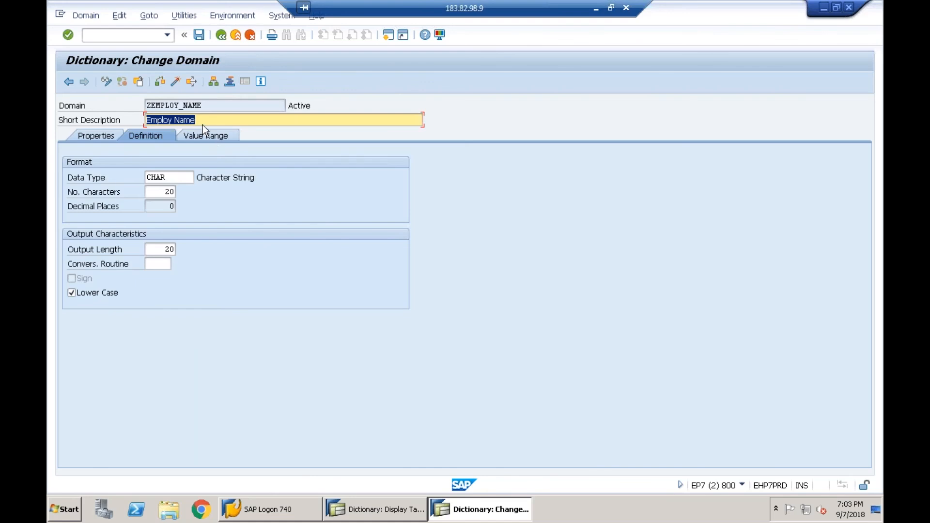
click(222, 36)
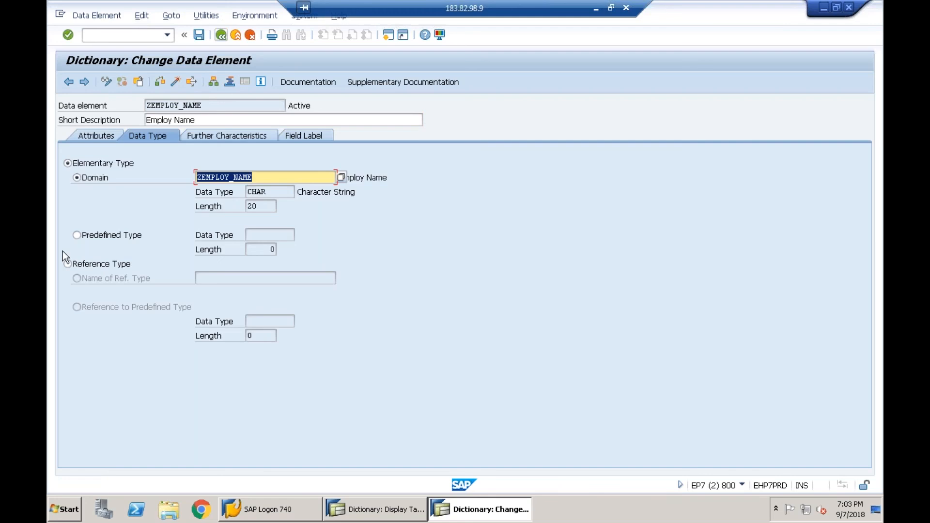
key(F3)
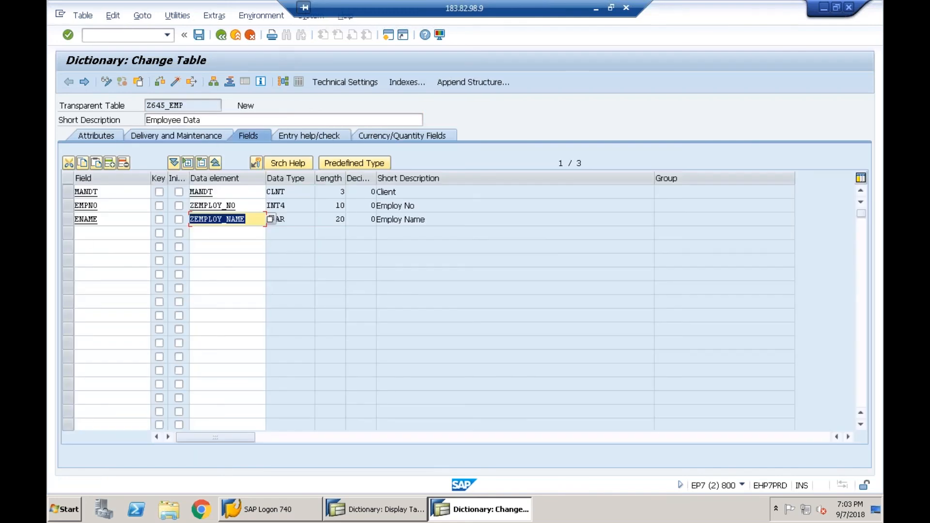
- Add the field empdesig below ENAME with the data element ZEMPLOY_DESIG
click(85, 235)
text(empdesig)
click(216, 236)
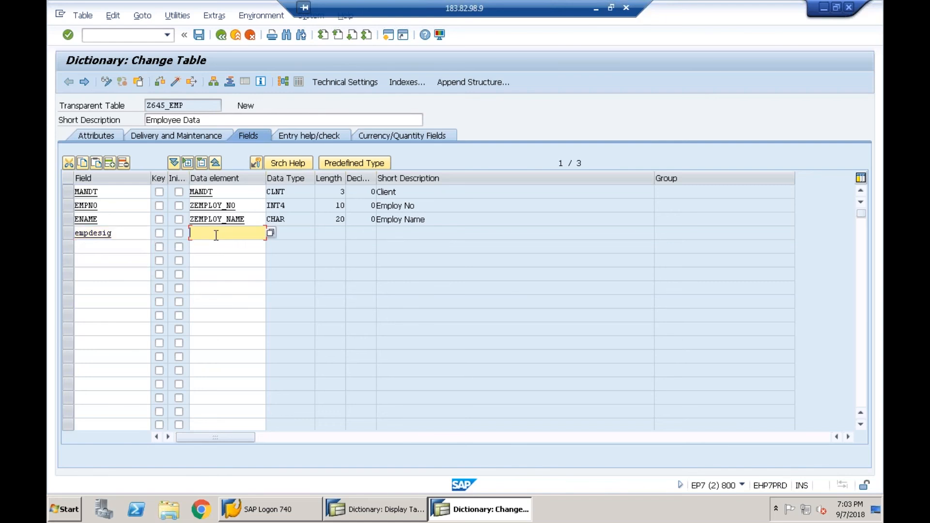
text(zemploy_de)
key(Return)
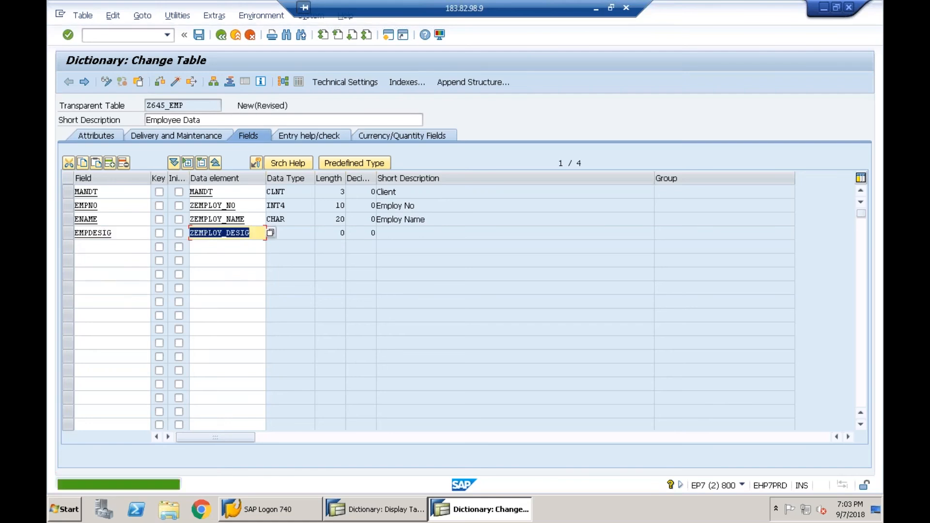
- Save the table and create the data element ZEMPLOY_DESIG with the short description "Desig"
key(F3)
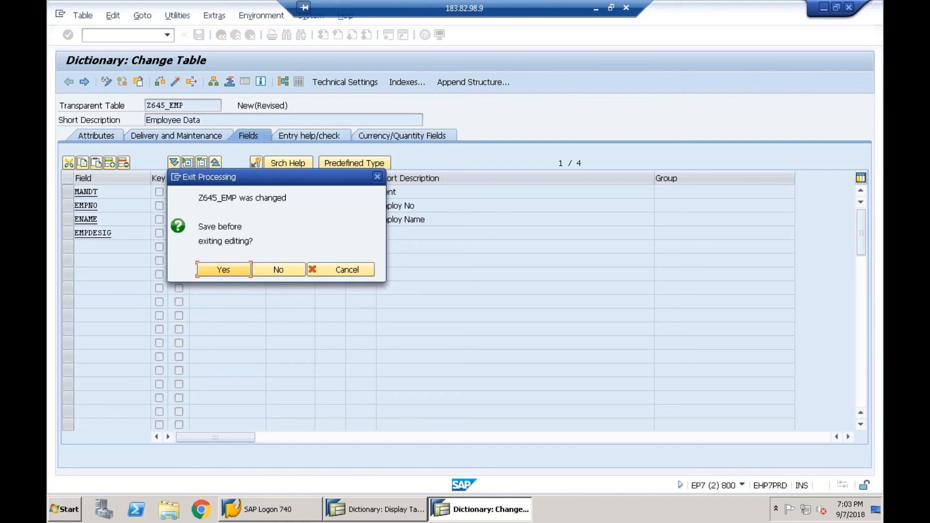
key(Return)
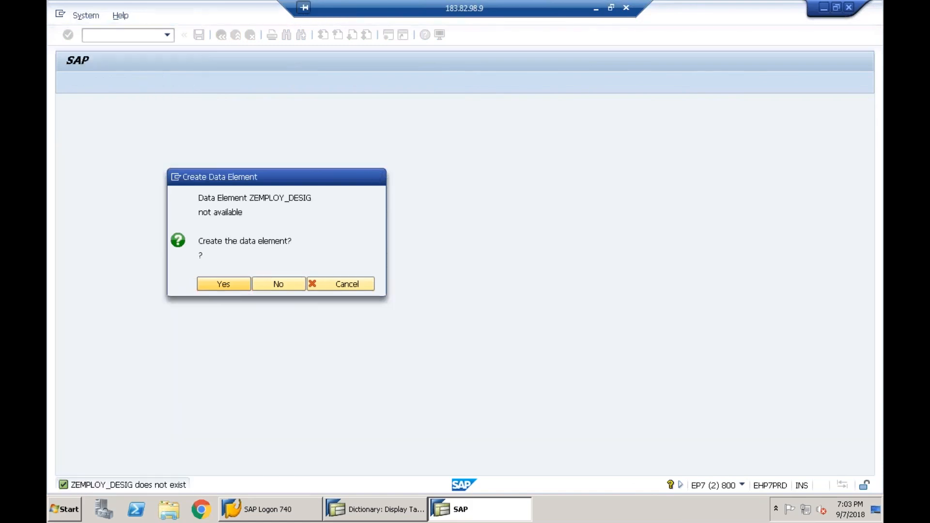
key(Return)
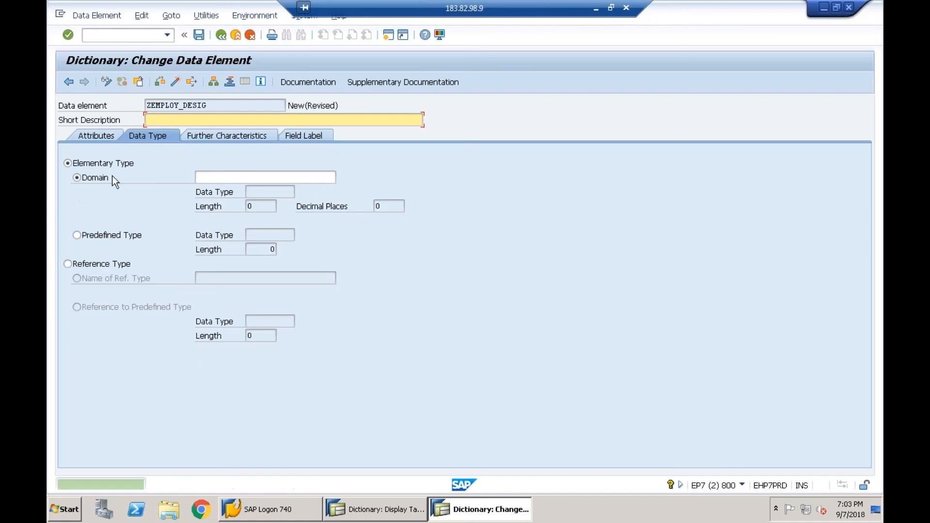
text(Desig)
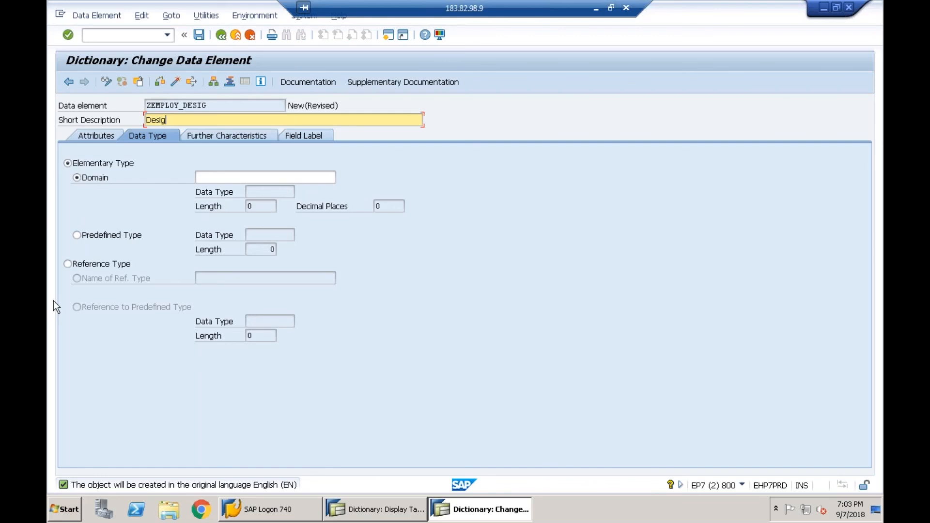
click(321, 136)
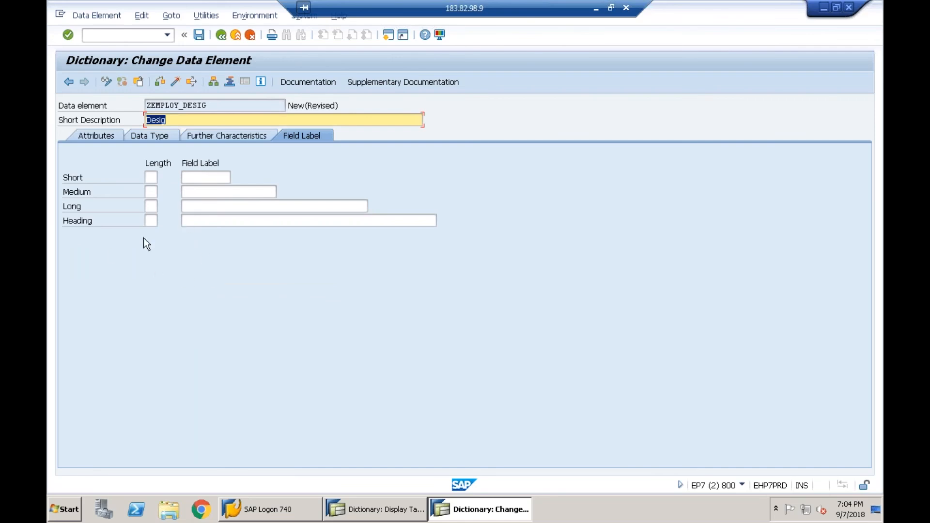
click(144, 135)
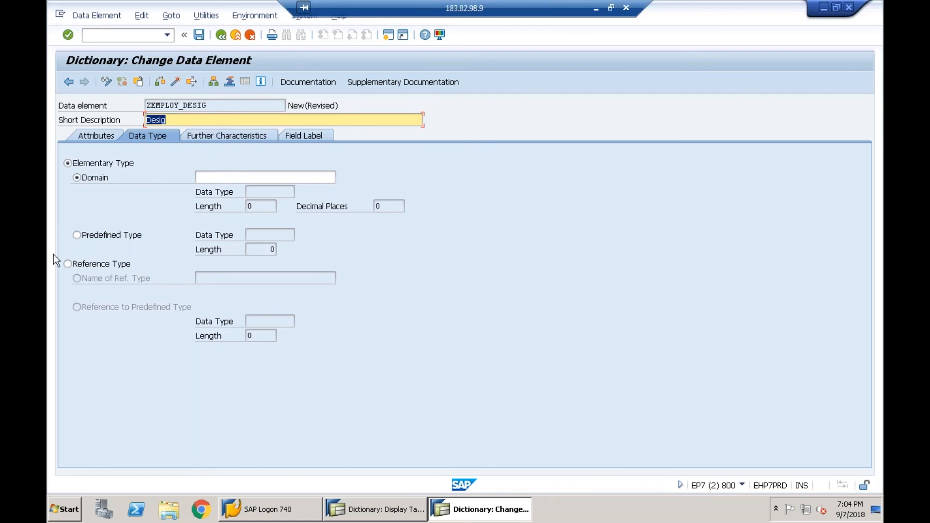
- Assign the domain ZEMPLOYDESIG to the data element as its elementary type
click(271, 178)
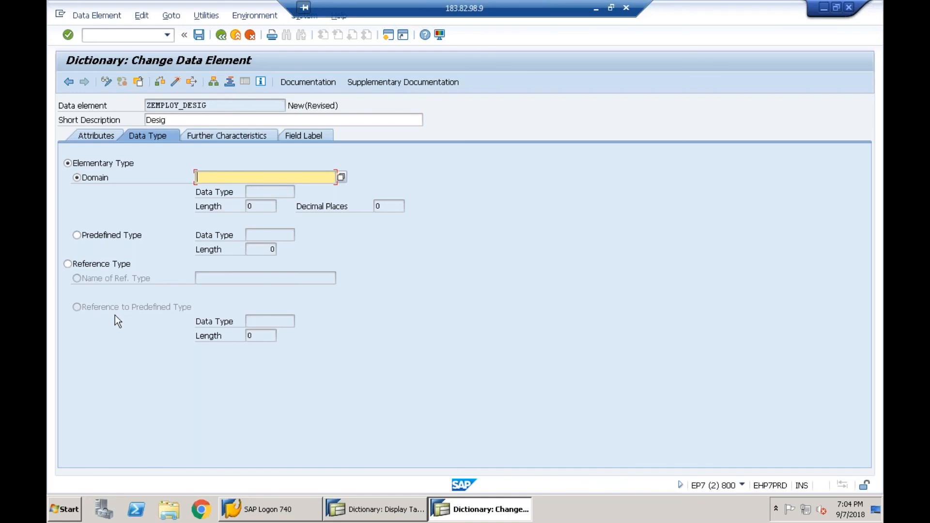
text(zem)
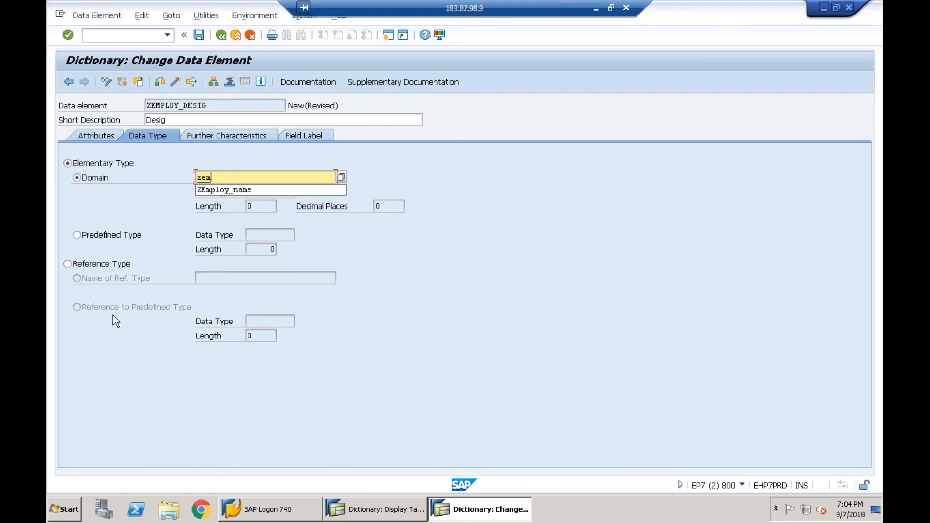
text(ploy_desg)
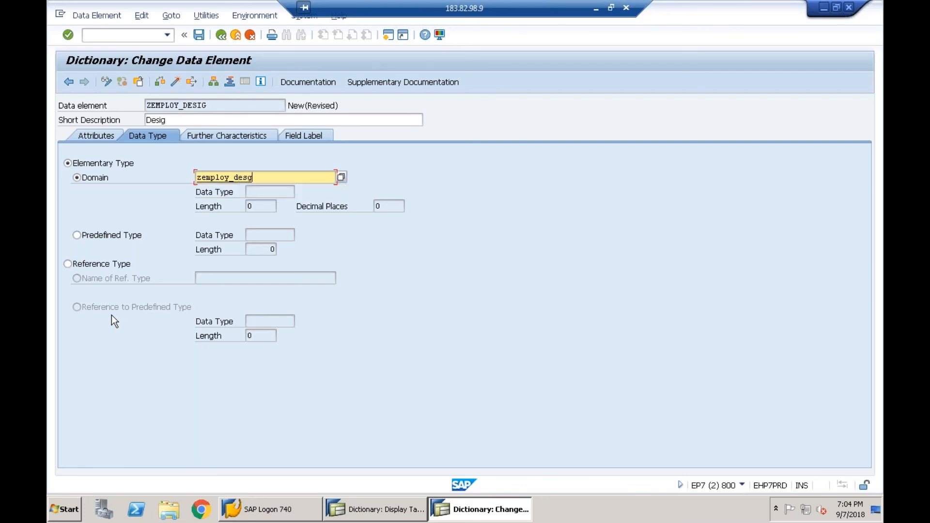
key(BackSpace)
key(BackSpace)
key(BackSpace)
key(BackSpace)
key(BackSpace)
text(desig)
key(Return)
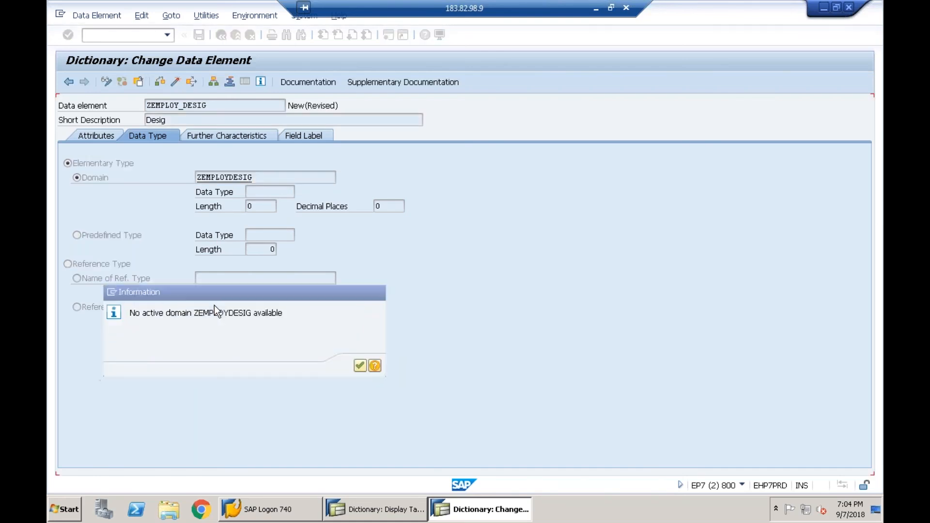
key(Return)
- Create the domain ZEMPLOYDESIG from the data element, saving the element as a local object, and describe the domain as "Desig"
double_click(246, 177)
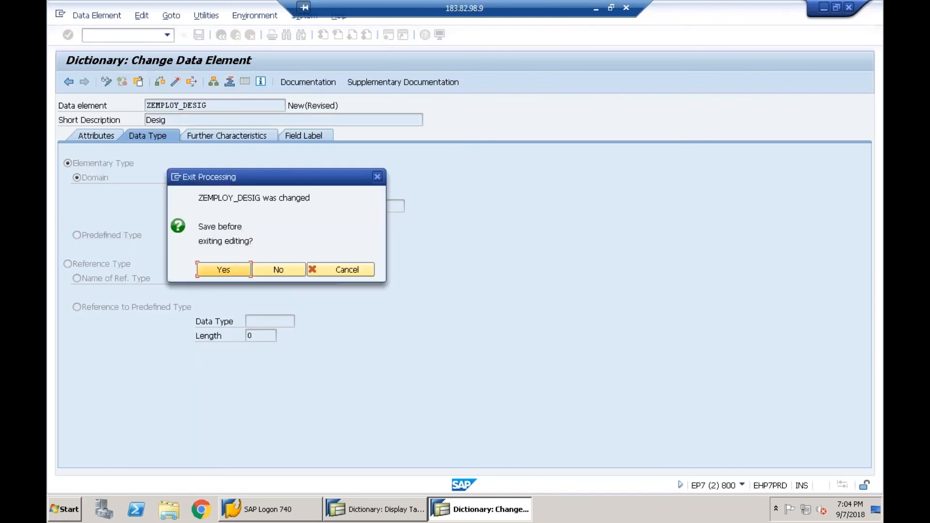
click(221, 268)
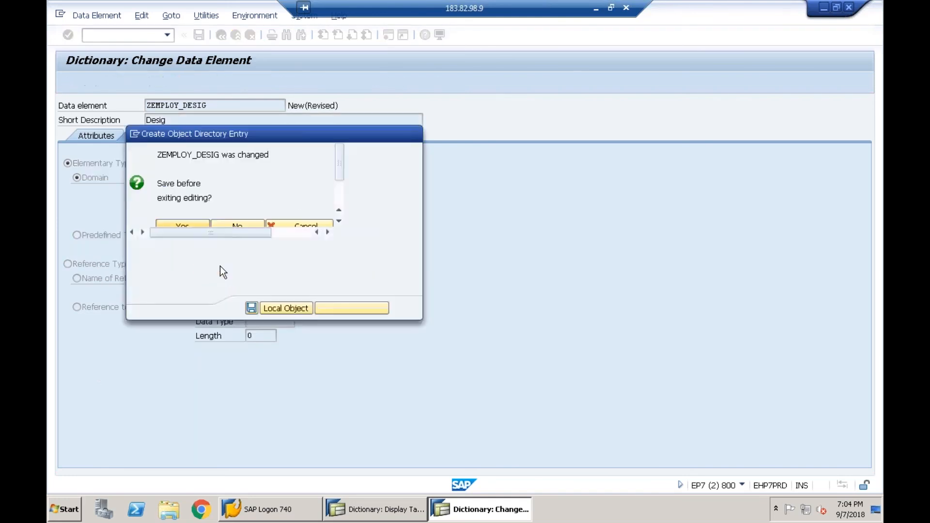
click(284, 308)
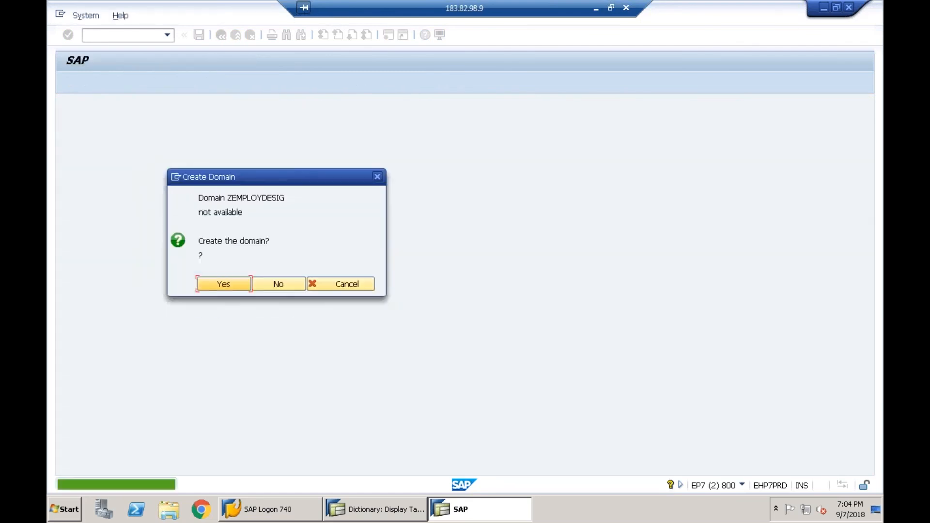
key(Return)
text(Desig)
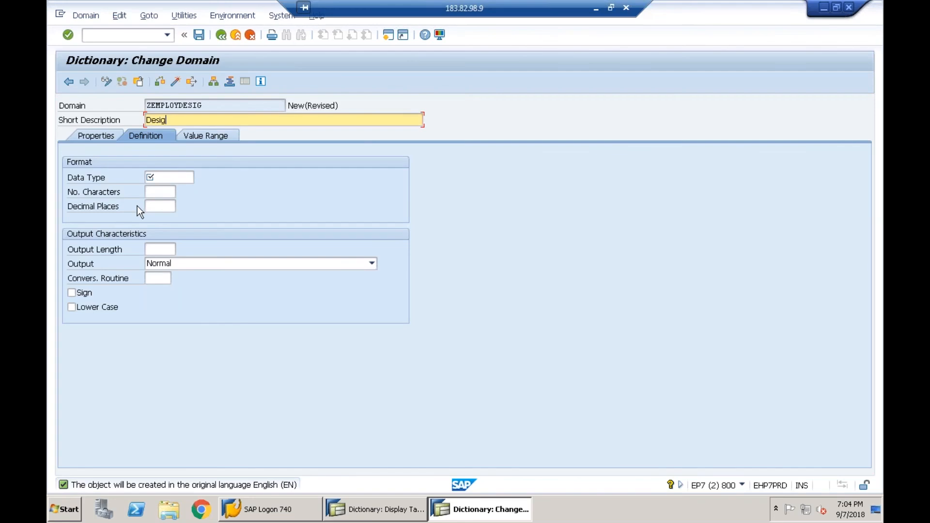
- Define the format of the domain ZEMPLOYDESIG as data type CHAR with 25 characters and allow lower case
click(166, 182)
text(char)
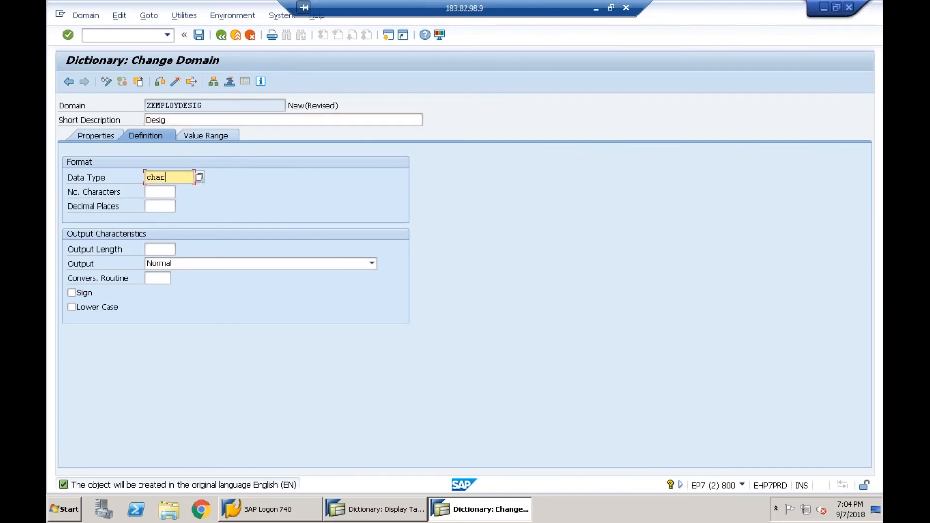
key(Tab)
text(25)
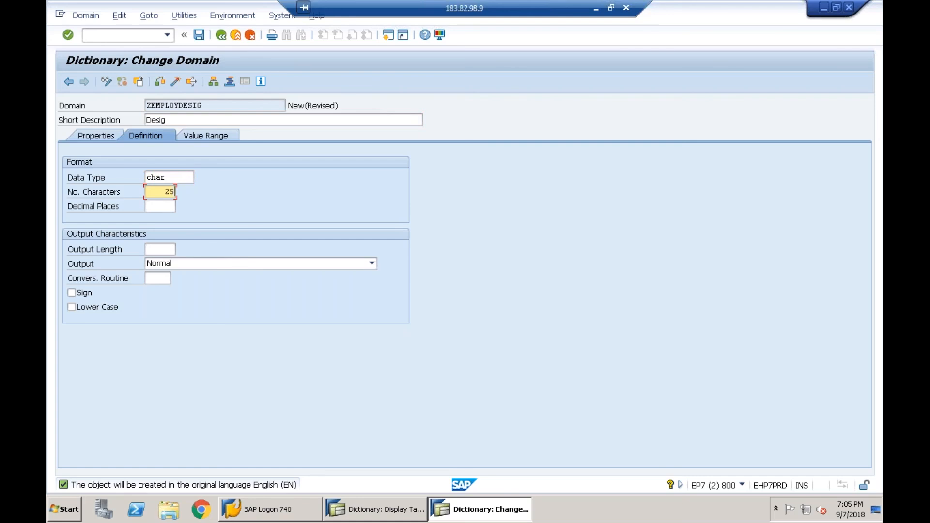
key(Return)
click(93, 297)
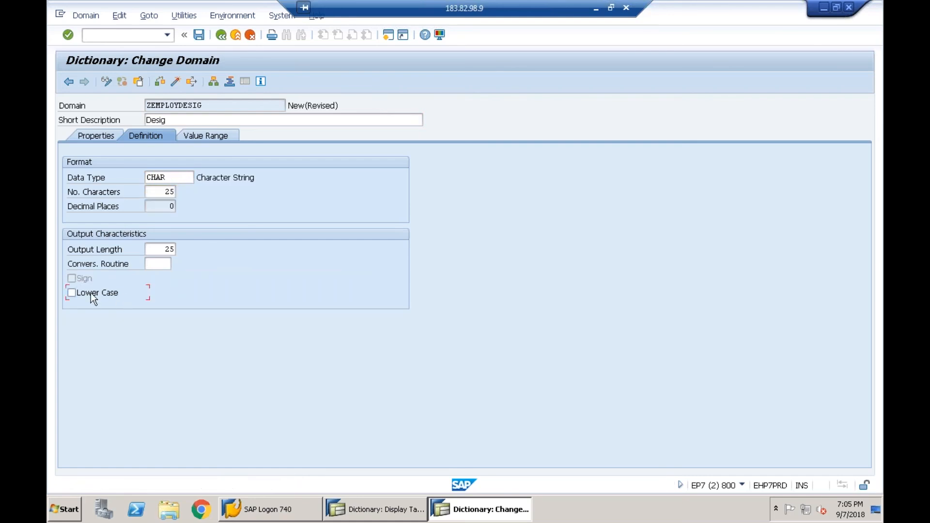
- Allow lower case for the ZEMPLOYDESIG domain and enter the fixed values Employee, Manager and Supervisor
click(91, 294)
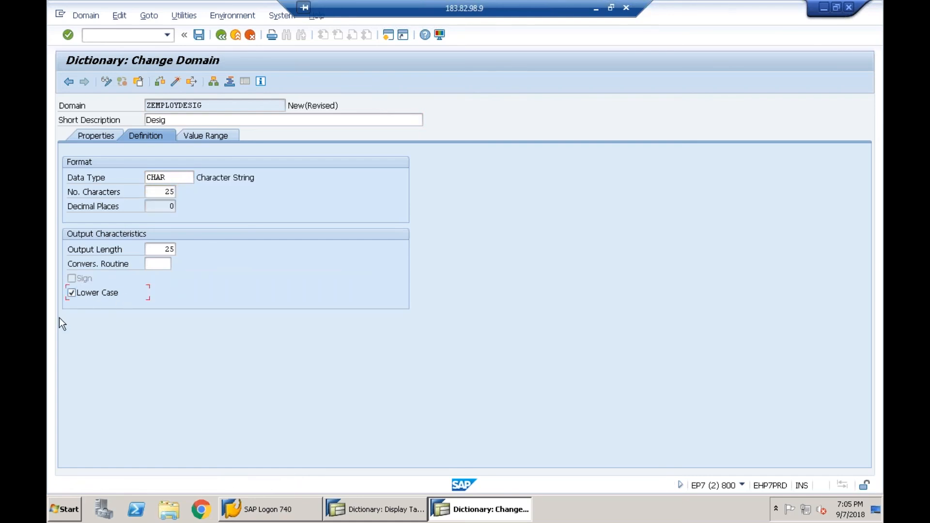
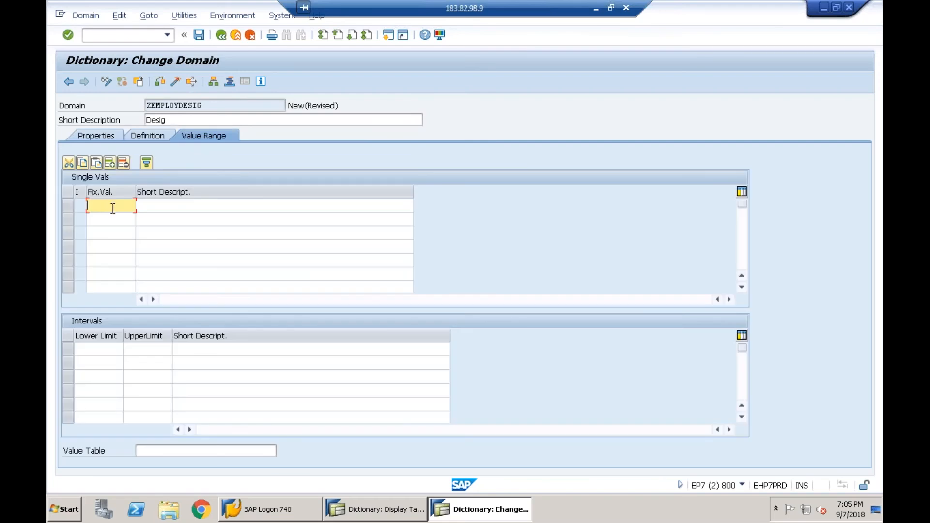
text(Employee)
key(Down)
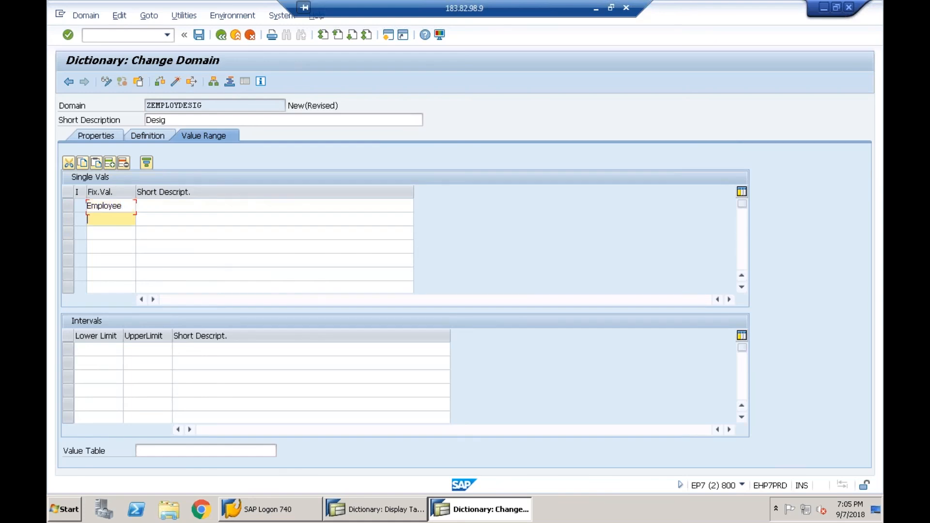
text(Manager)
key(Down)
text(Superv)
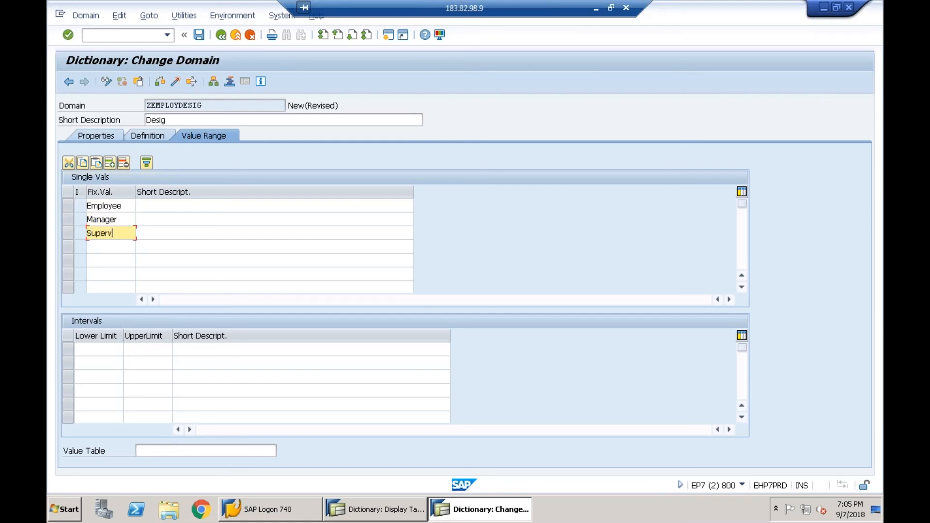
text(isor)
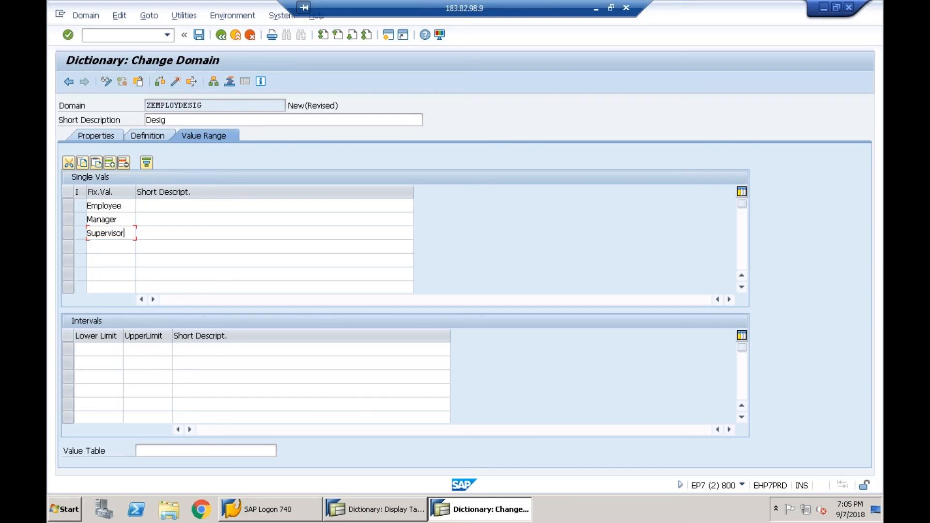
key(Return)
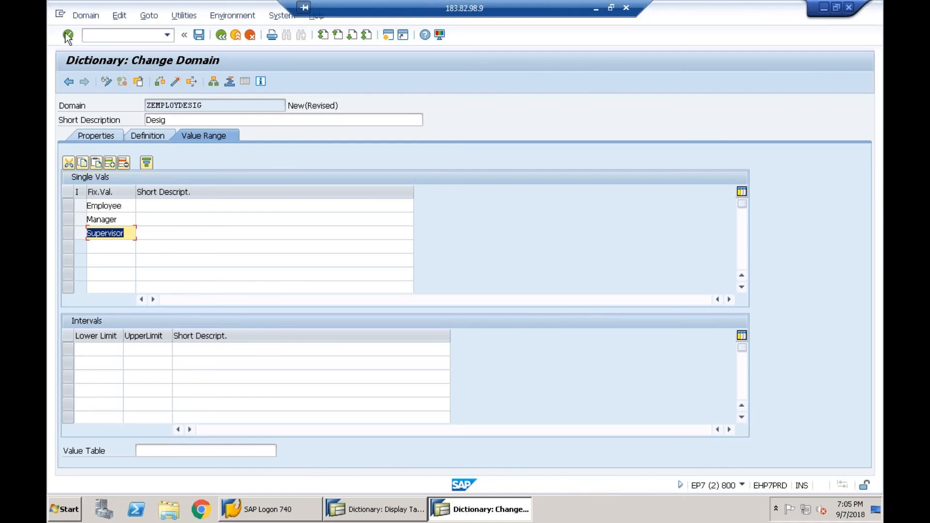
- Save the domain as a local object, check and activate it, and return to the data element
click(198, 35)
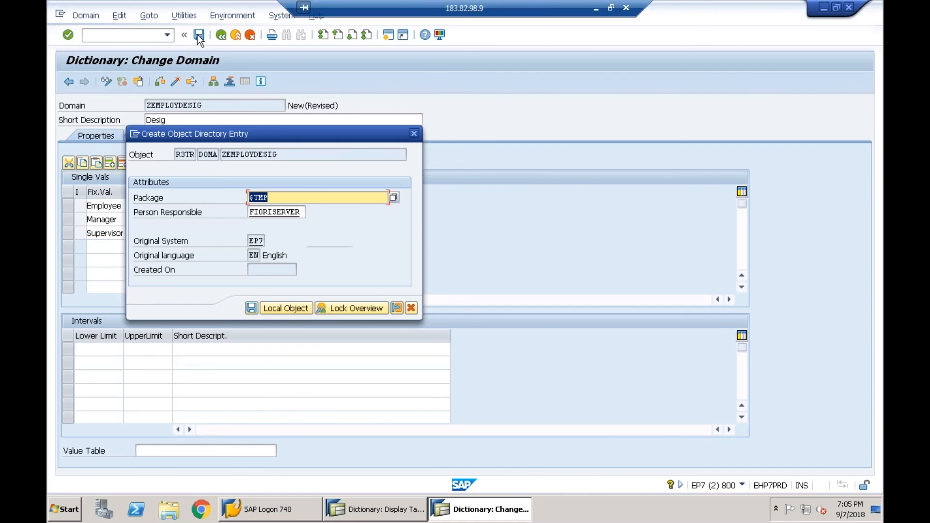
click(296, 306)
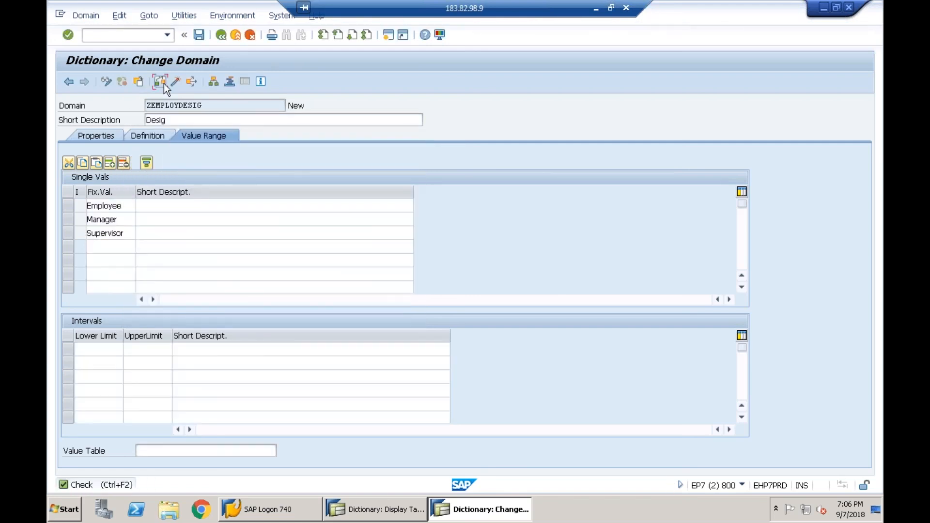
click(163, 81)
click(178, 81)
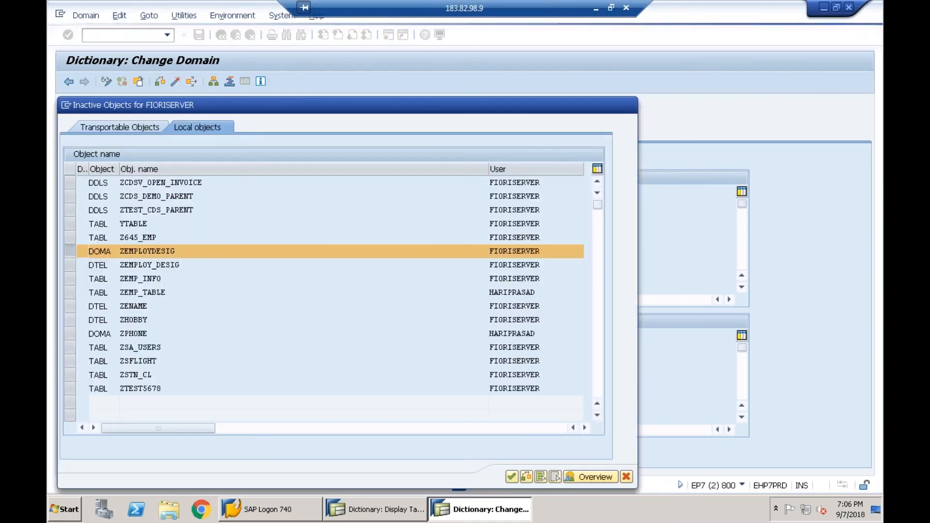
key(Return)
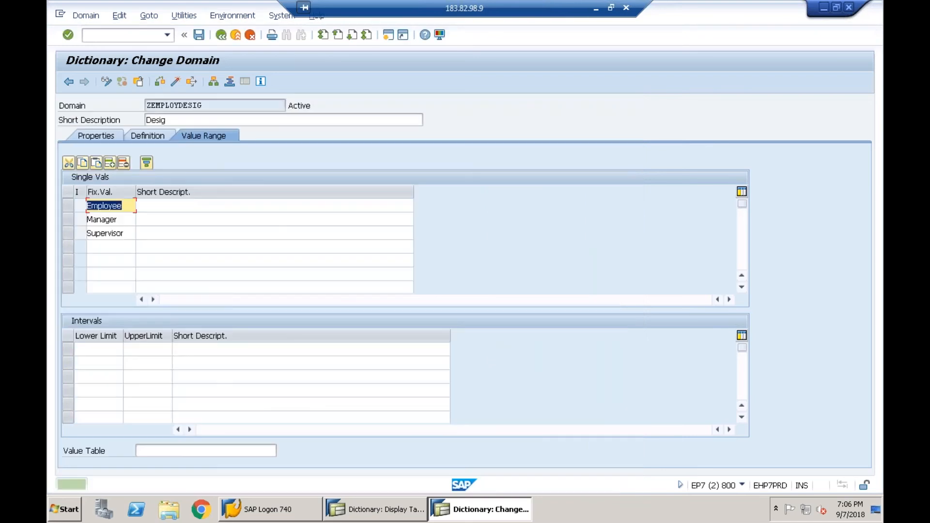
key(F3)
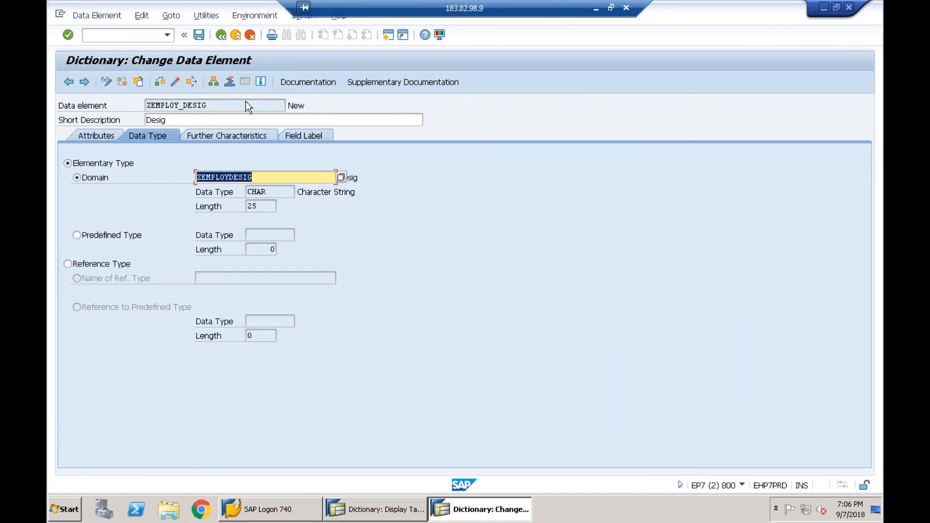
- View the field labels of ZEMPLOY_DESIG, activate the data element and return to table Z645_EMP
click(308, 138)
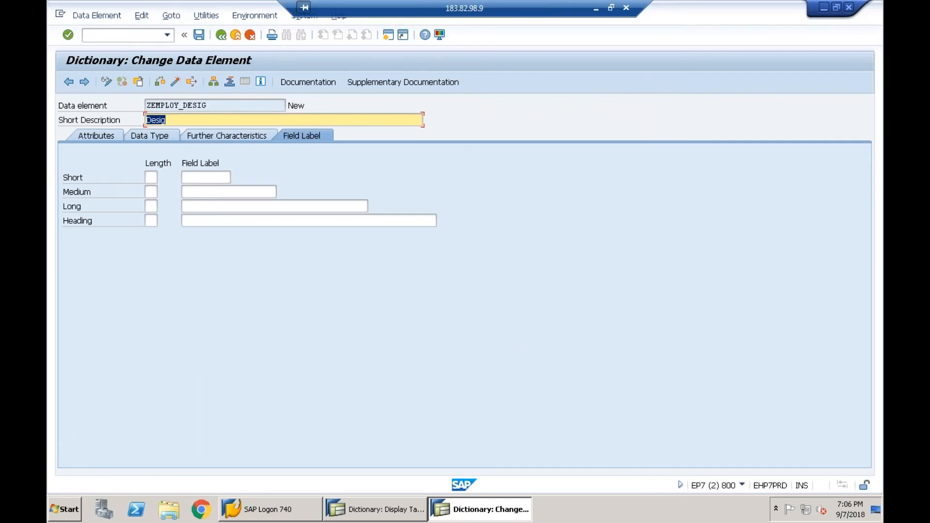
click(176, 82)
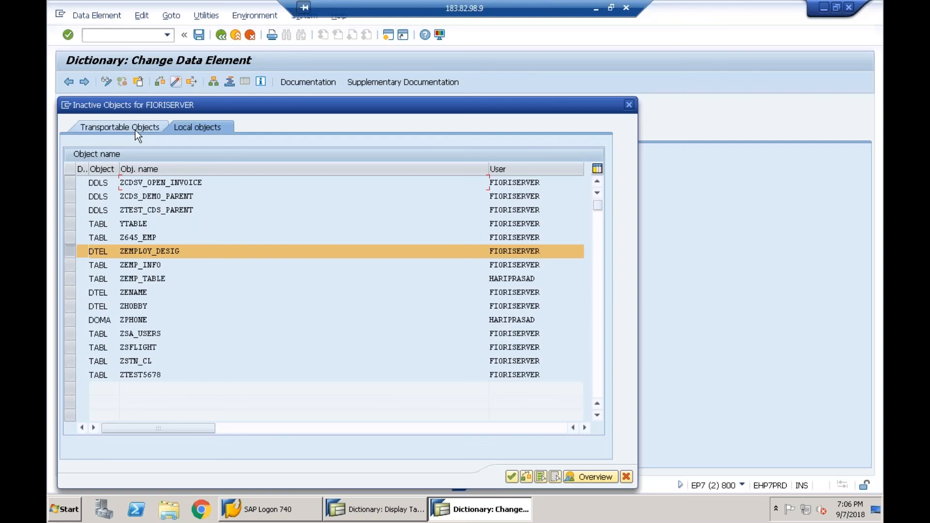
click(135, 130)
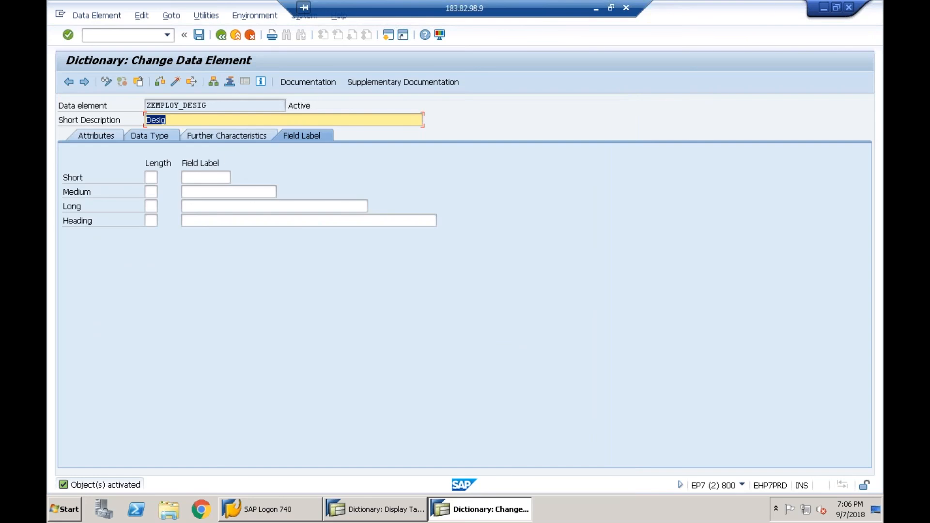
click(220, 35)
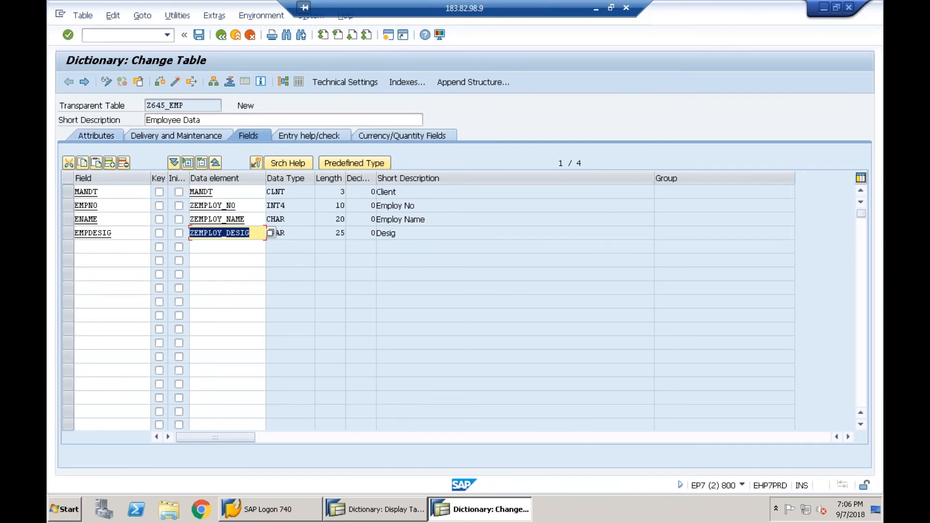
- Add a new field named EMPSAL in the row below EMPDESIG
click(116, 192)
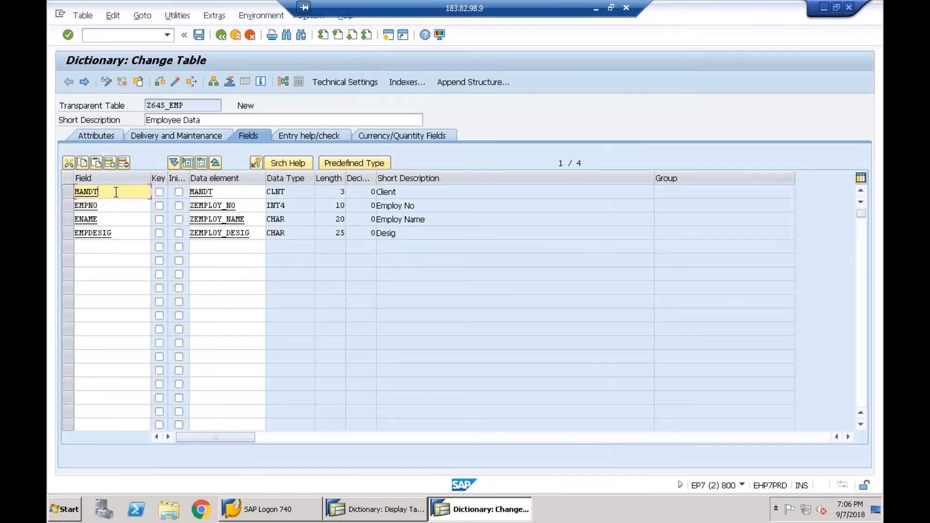
click(221, 192)
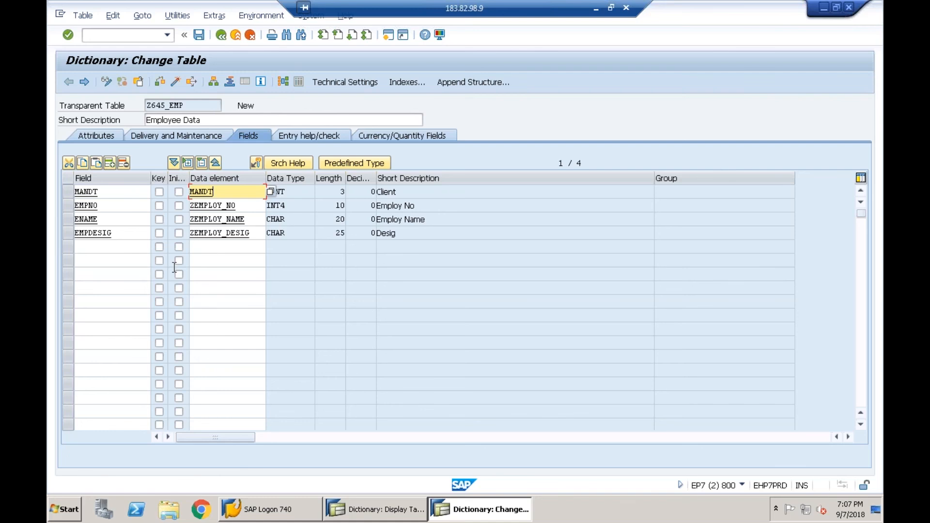
click(125, 242)
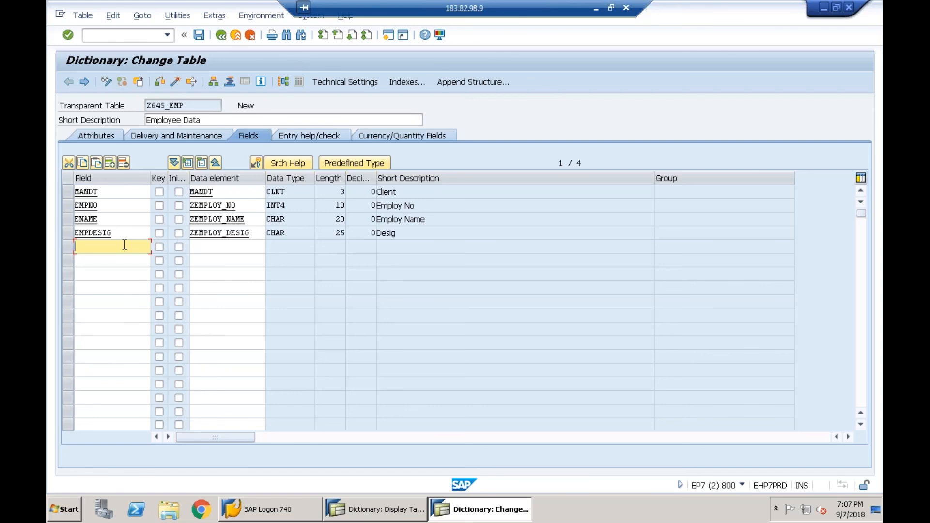
text(e)
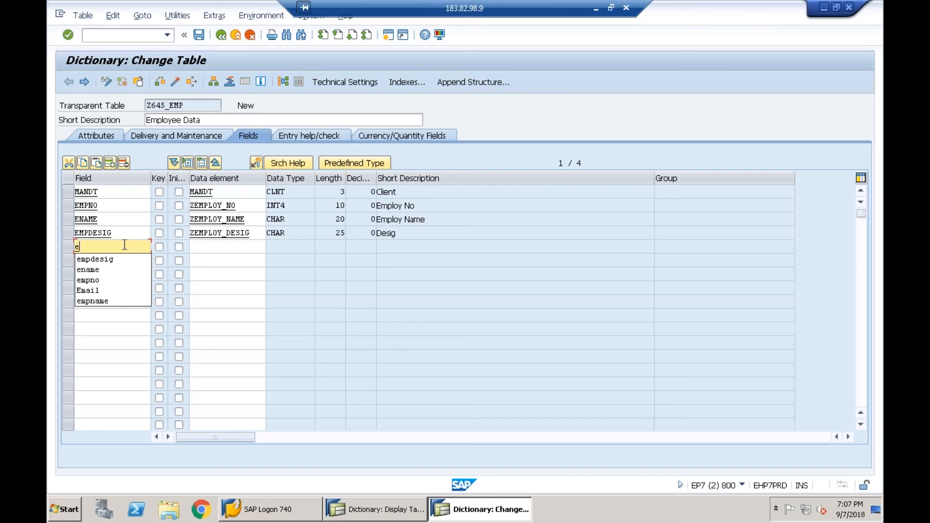
text(mpsal)
key(Tab)
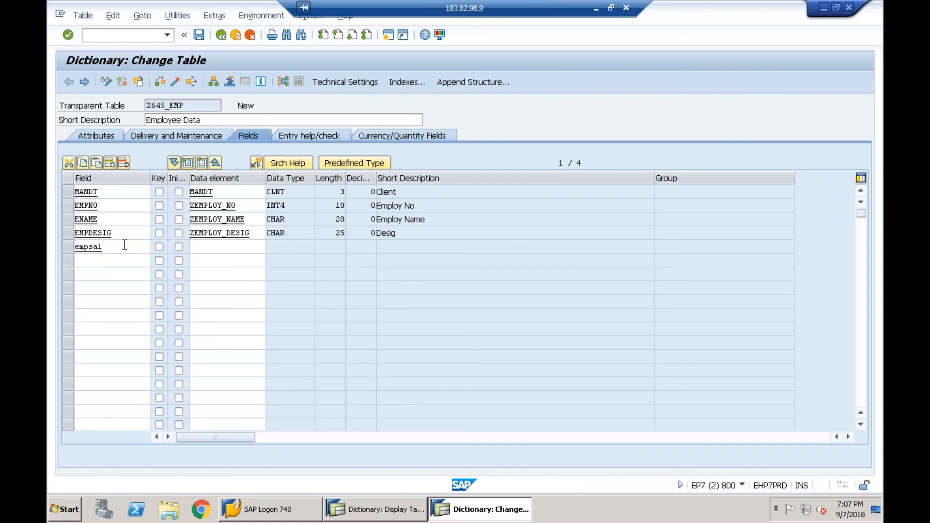
key(Return)
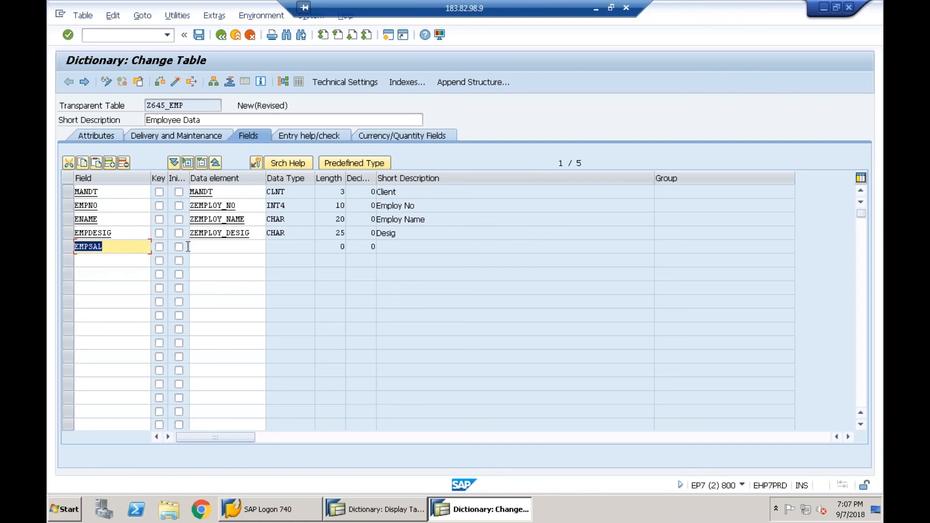
- Assign the data element ZEMPLOY_SAL to the EMPSAL field
click(209, 246)
text(z)
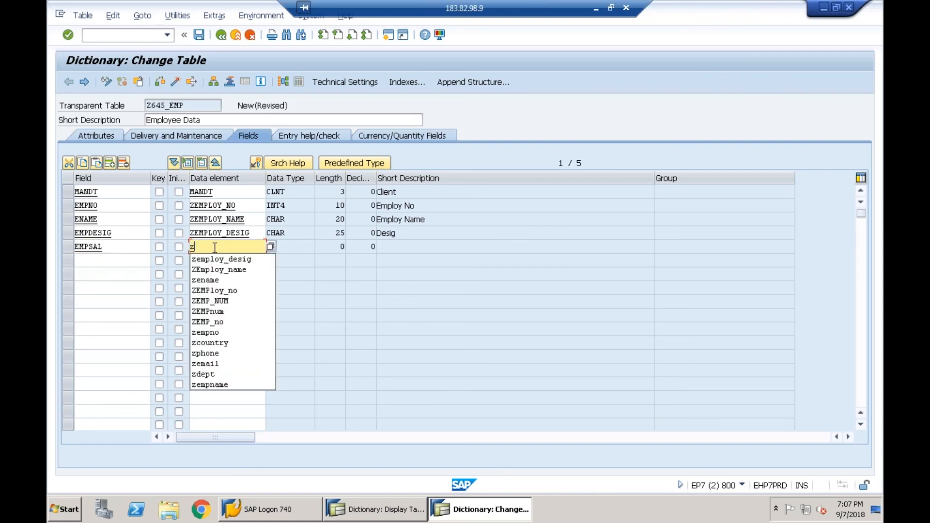
text(employ)
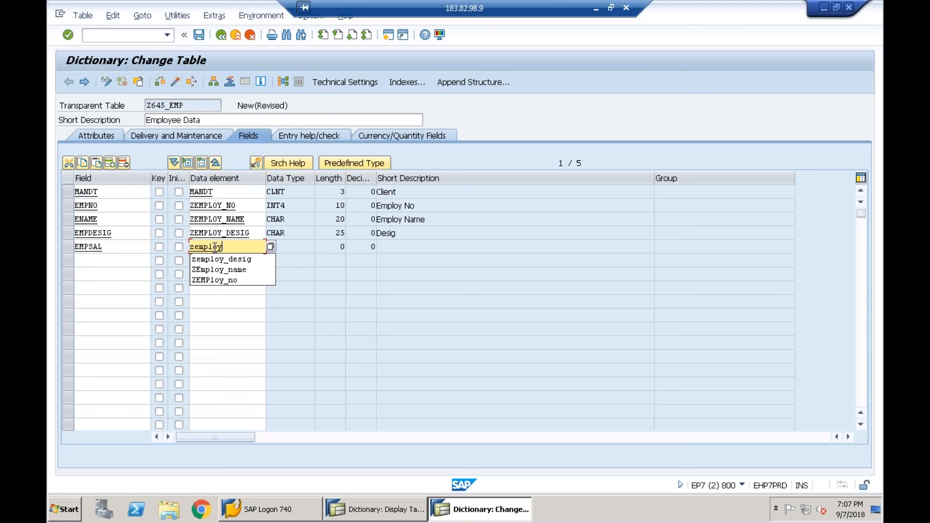
text(_sal)
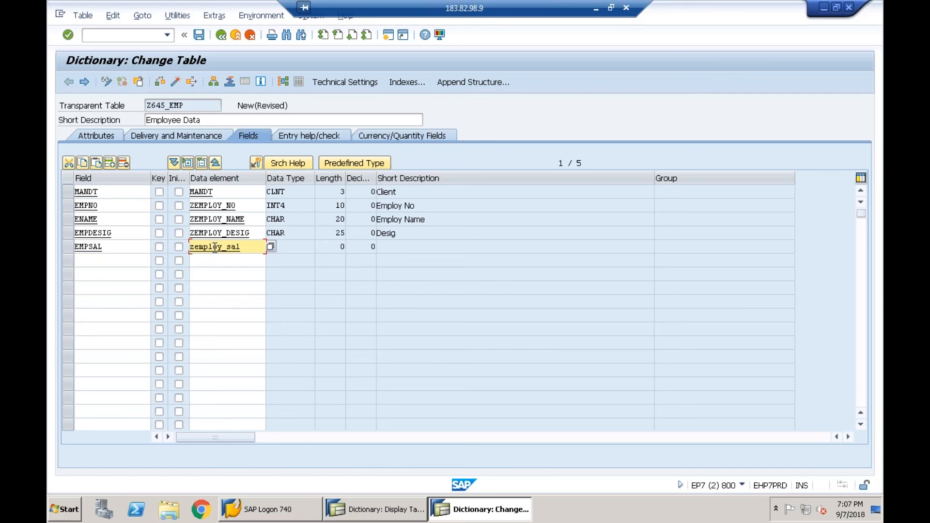
key(Return)
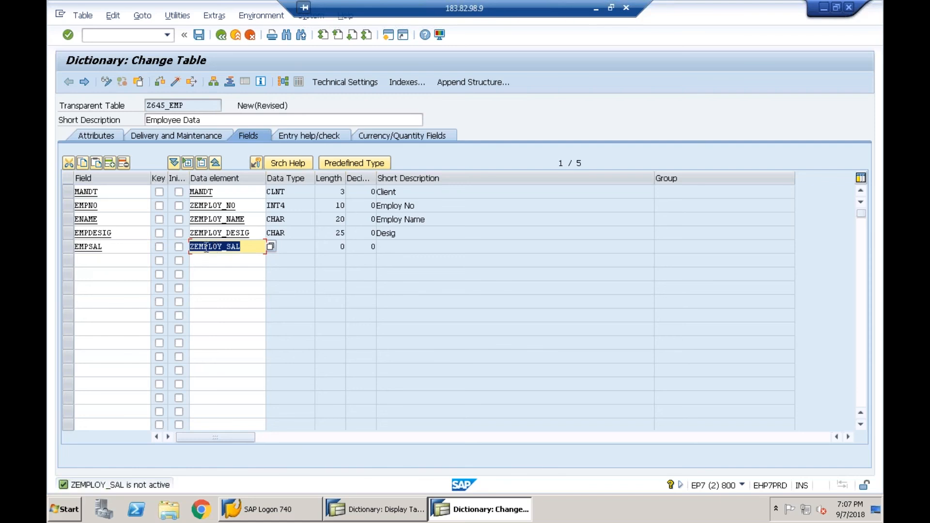
- Save the table and create the data element ZEMPLOY_SAL with the short description "Employ Sal"
key(F3)
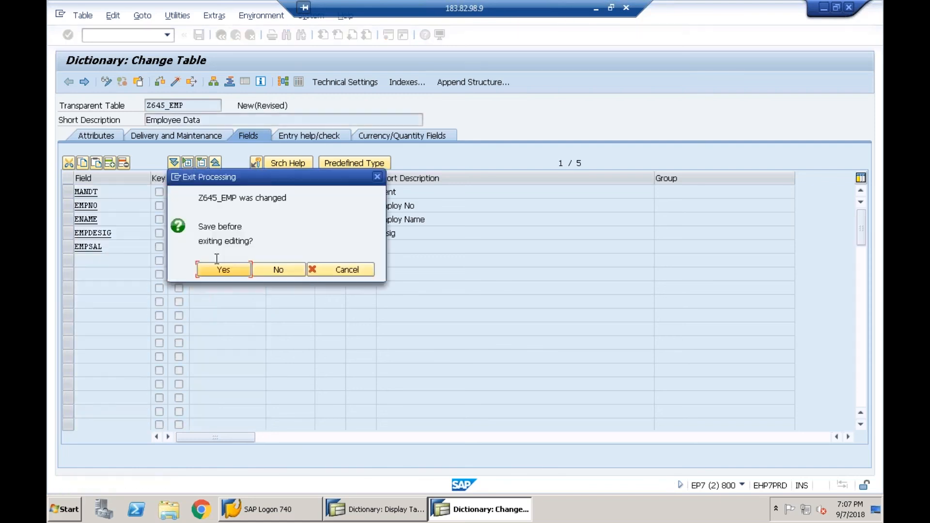
click(216, 273)
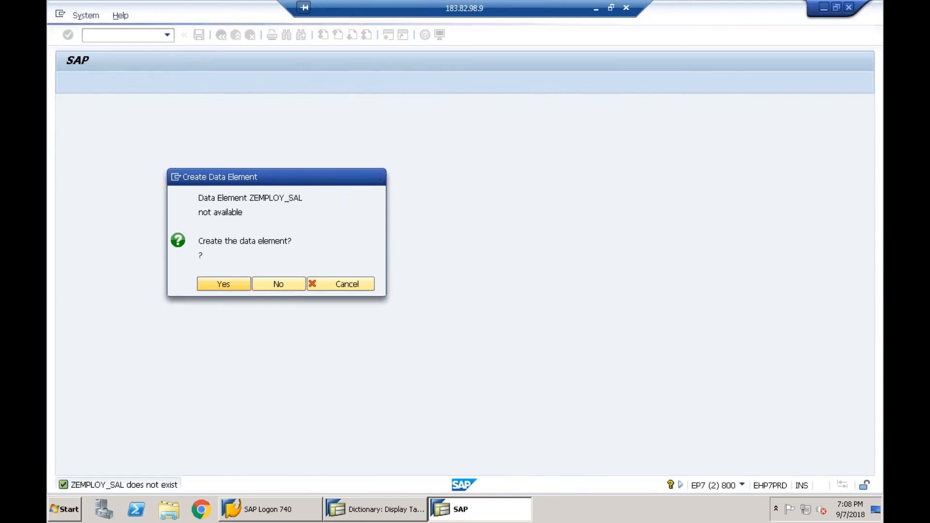
key(Return)
text(Employ Sal)
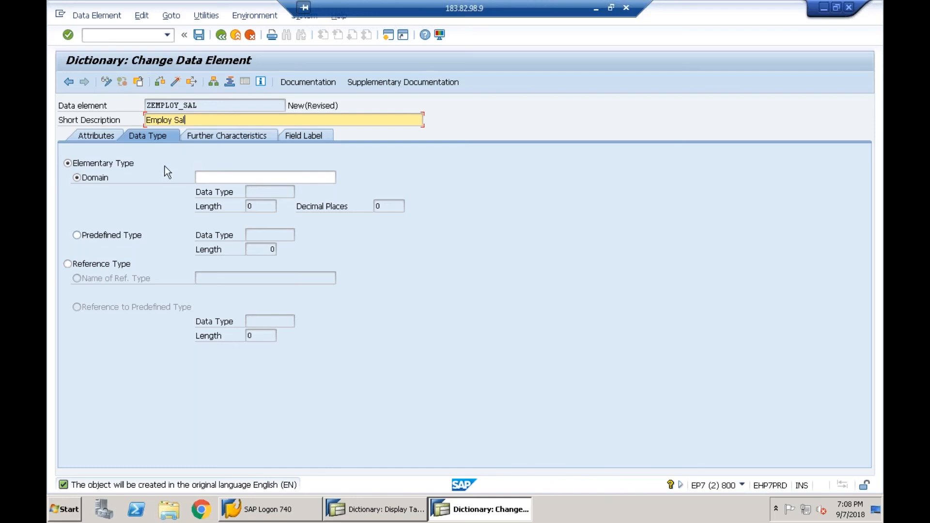
- Switch the data element ZEMPLOY_SAL to a predefined type and choose DEC, the counter or amount field, as its data type
click(112, 238)
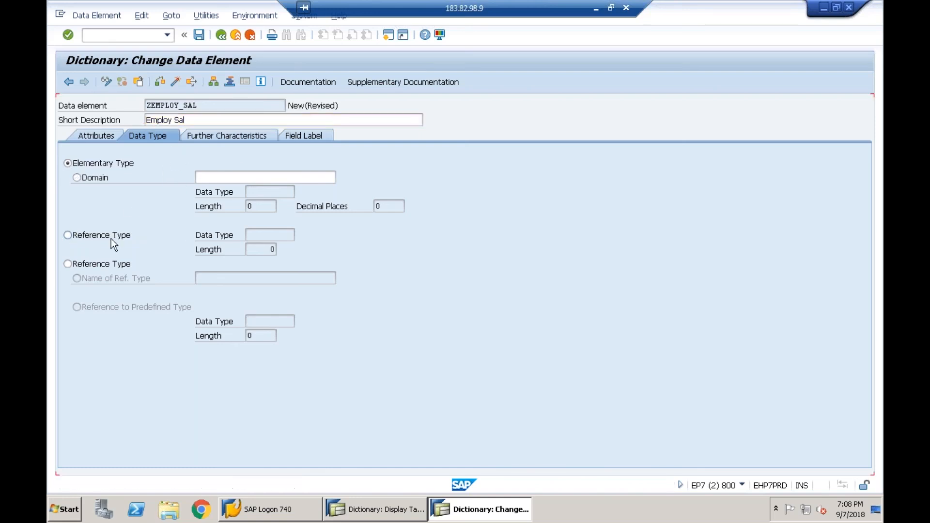
click(300, 205)
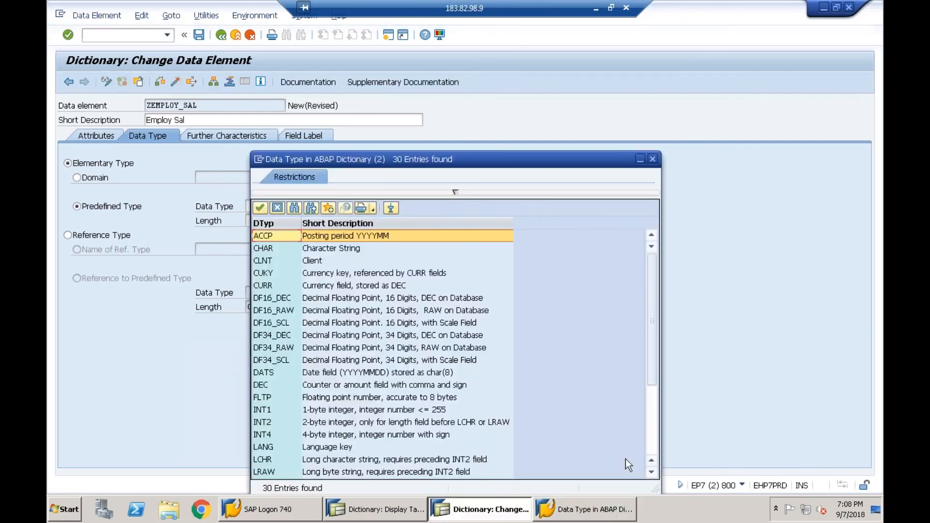
click(651, 472)
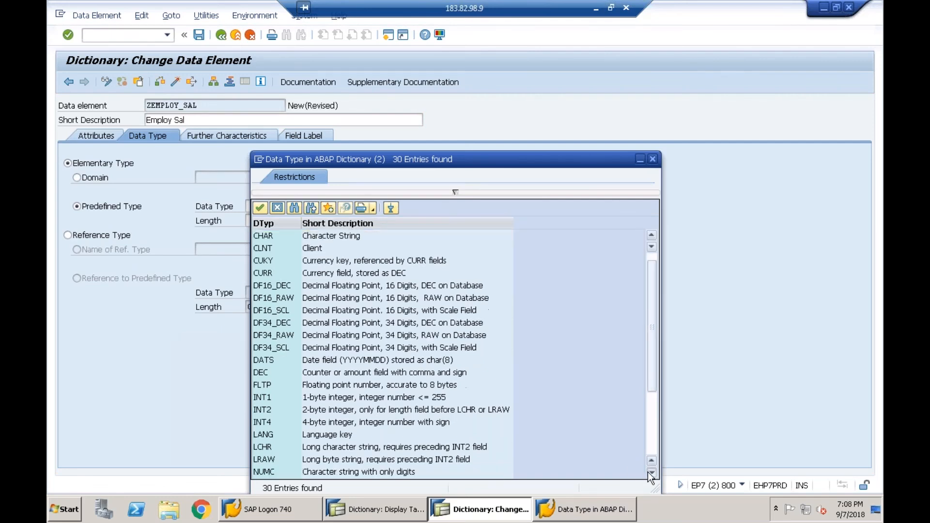
click(651, 472)
click(651, 473)
click(650, 473)
click(651, 473)
click(651, 473)
click(651, 472)
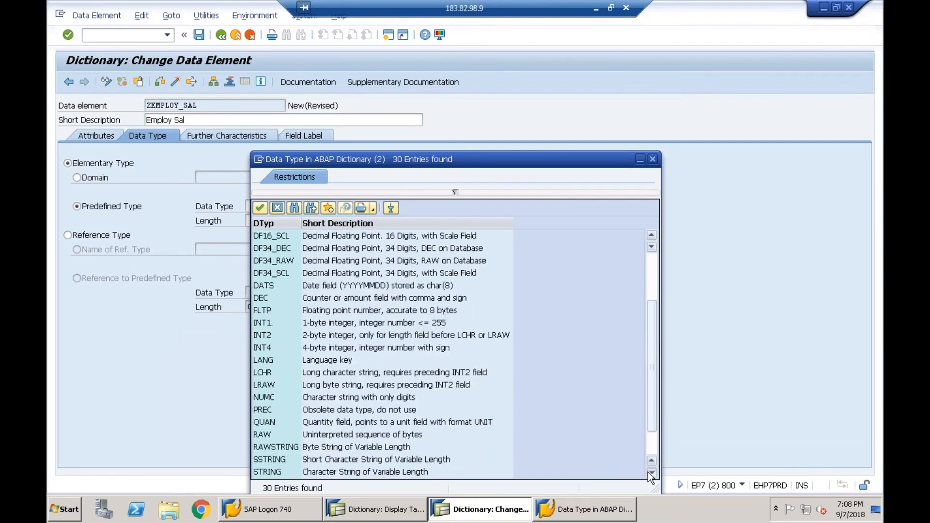
click(651, 472)
click(650, 472)
click(651, 472)
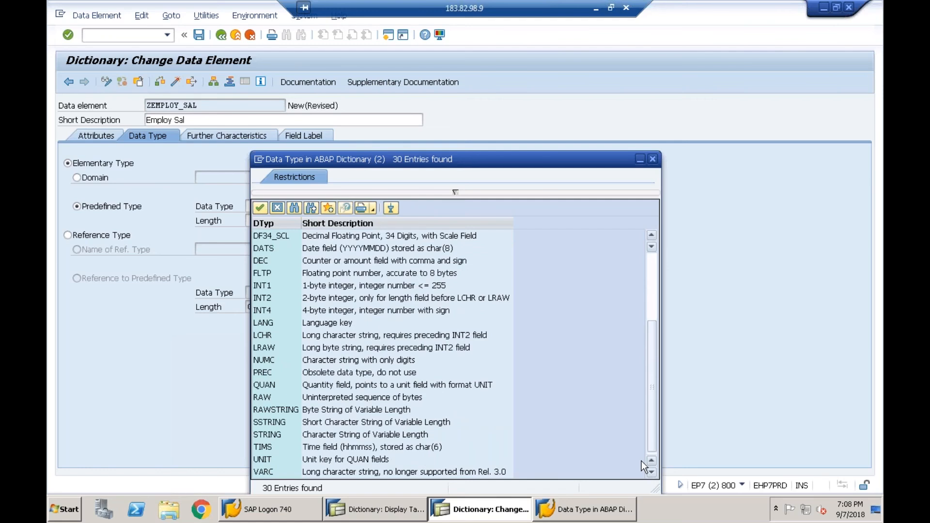
drag(654, 419, 647, 316)
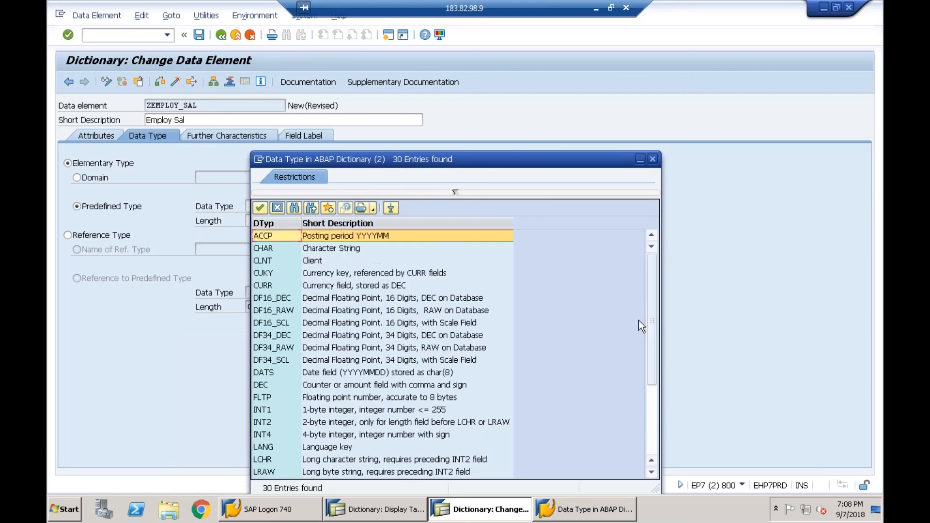
click(268, 385)
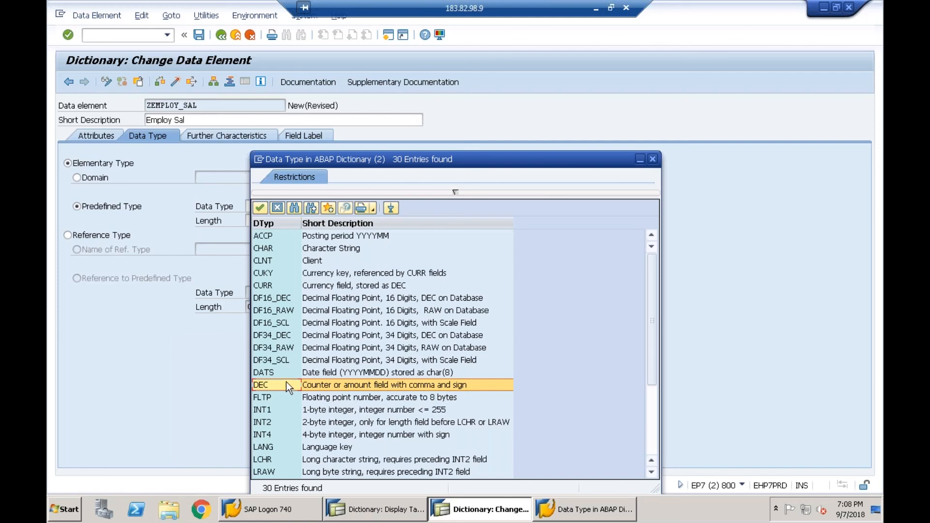
click(417, 384)
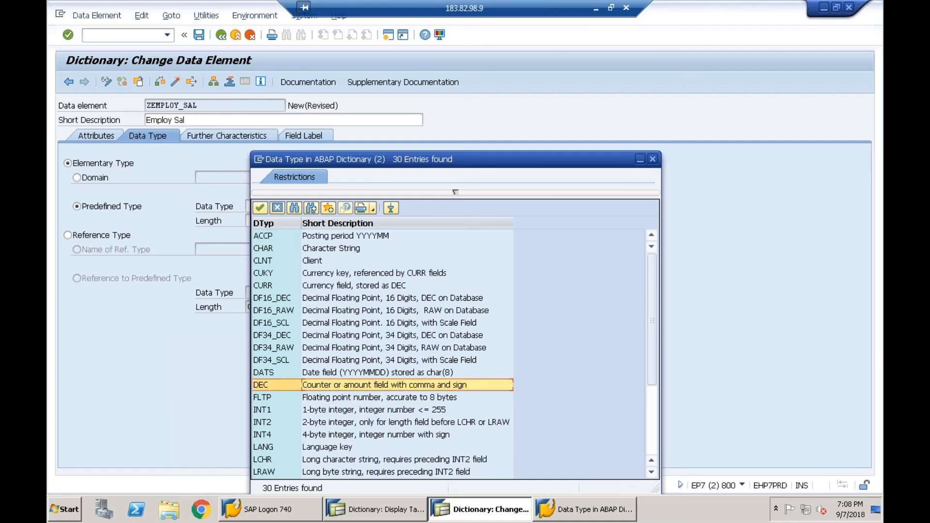
key(Return)
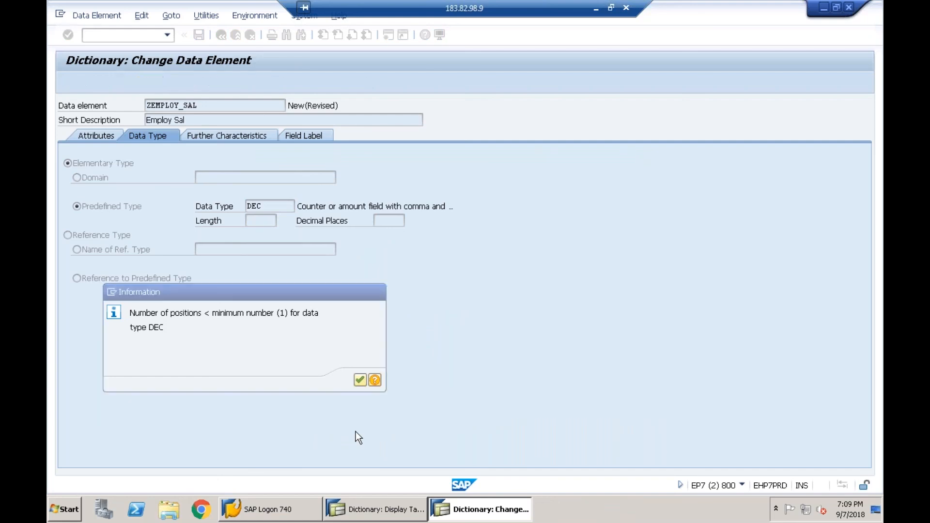
key(Return)
- Set the length of the DEC type to 10 with 2 decimal places
click(256, 220)
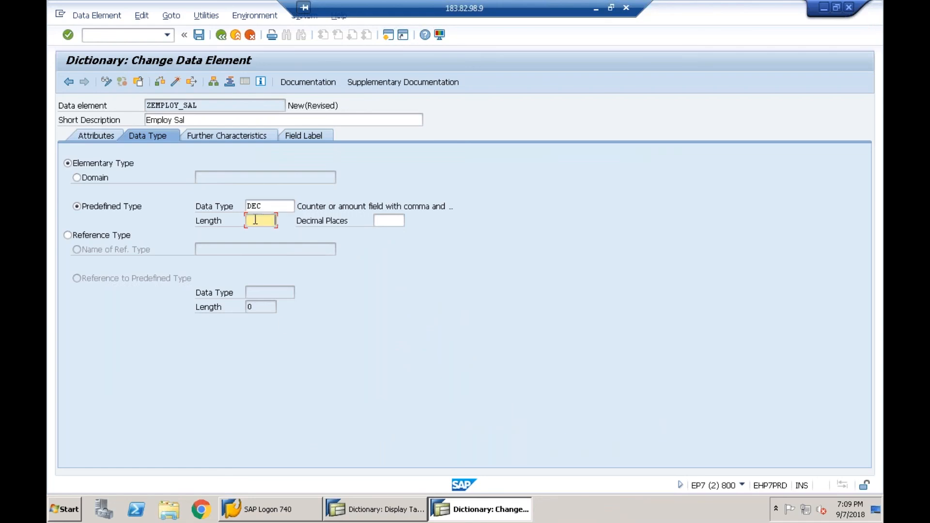
text(10)
key(Tab)
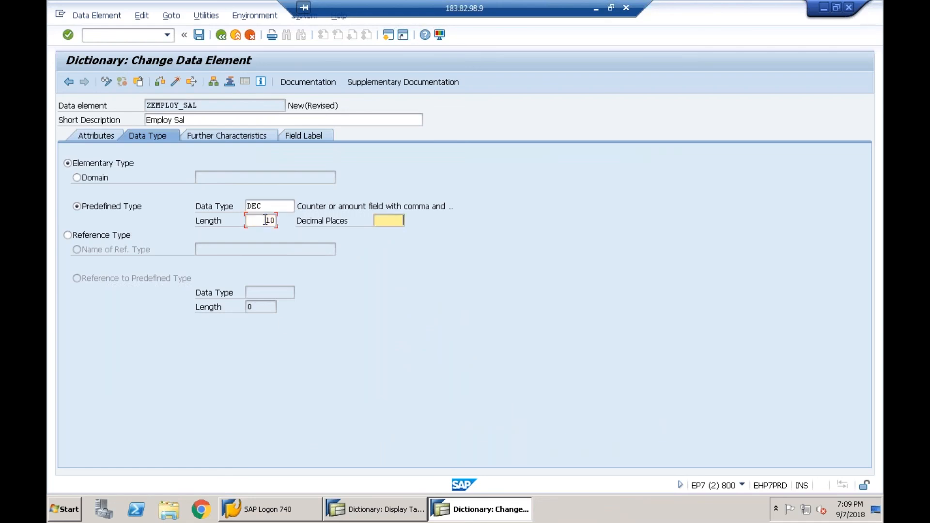
text(2)
key(Return)
key(Return)
- Save the data element ZEMPLOY_SAL as a local object
click(198, 35)
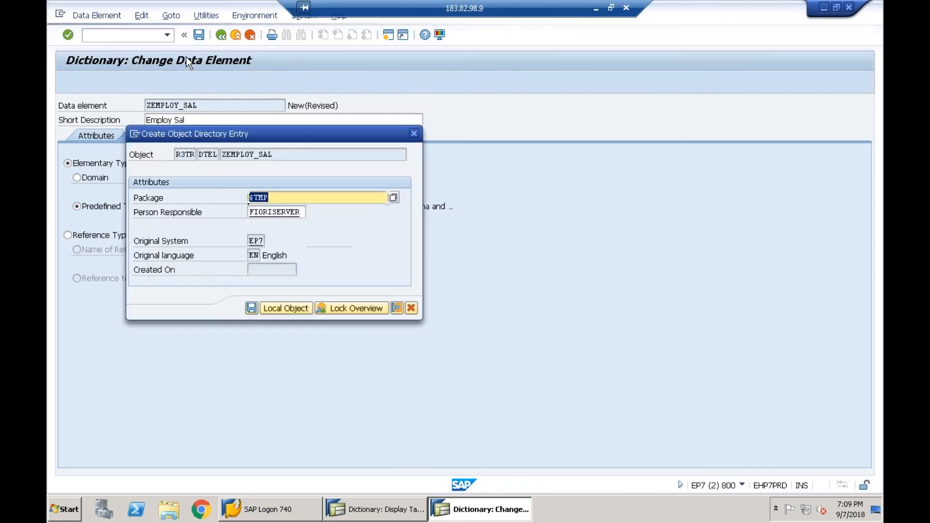
click(292, 309)
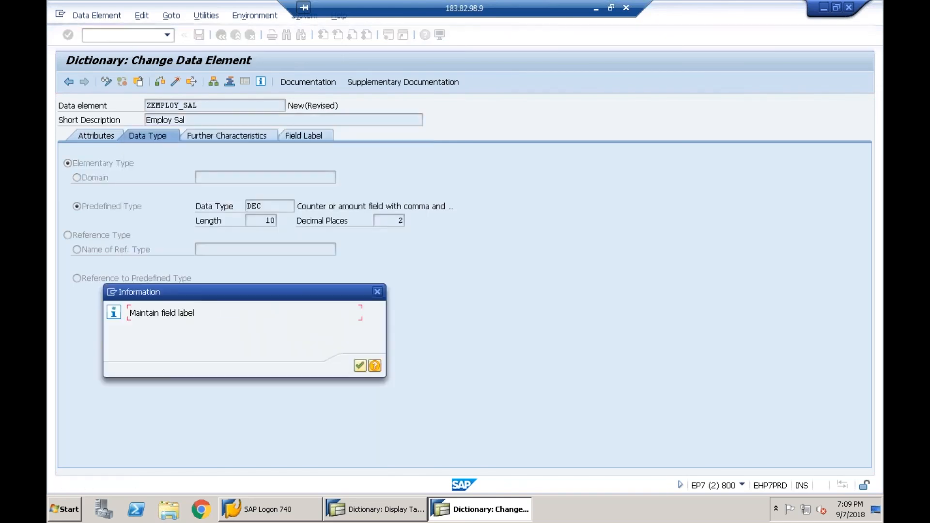
click(359, 365)
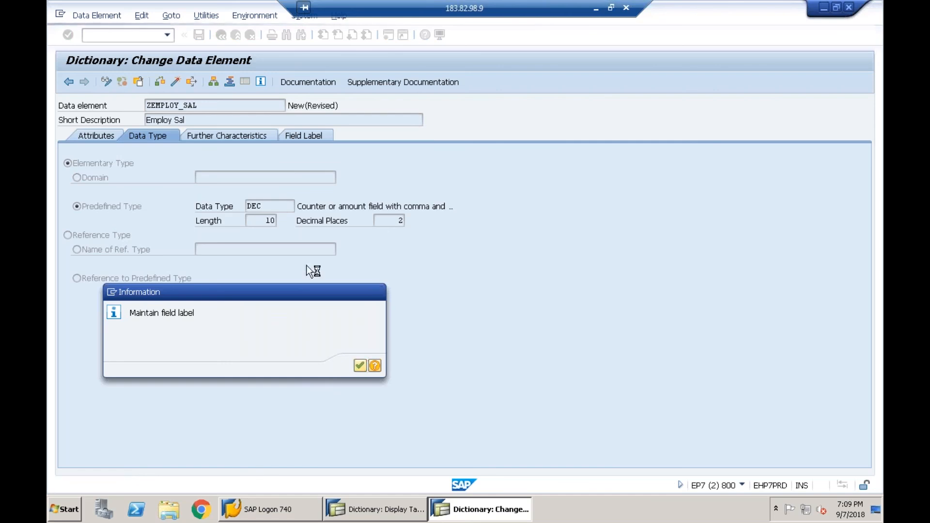
- Enter "Employee Salary" as the medium field label of ZEMPLOY_SAL
click(306, 137)
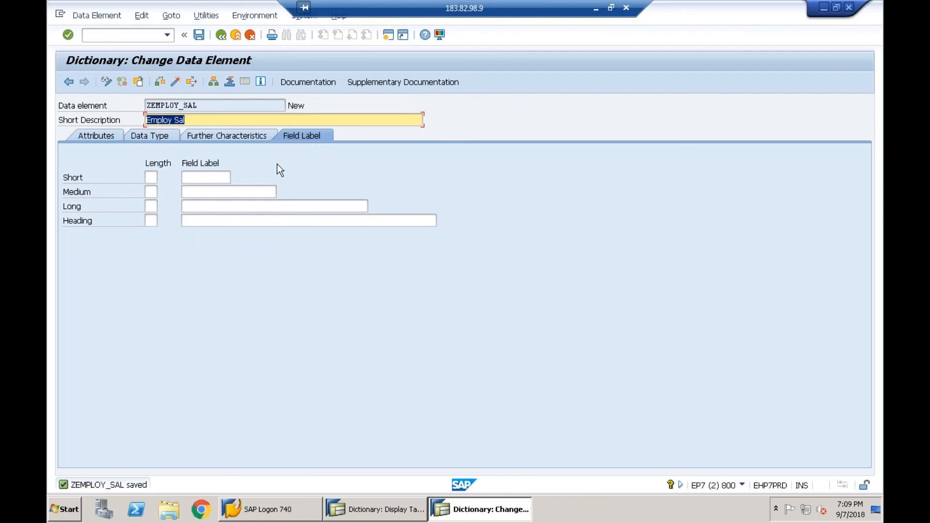
click(213, 191)
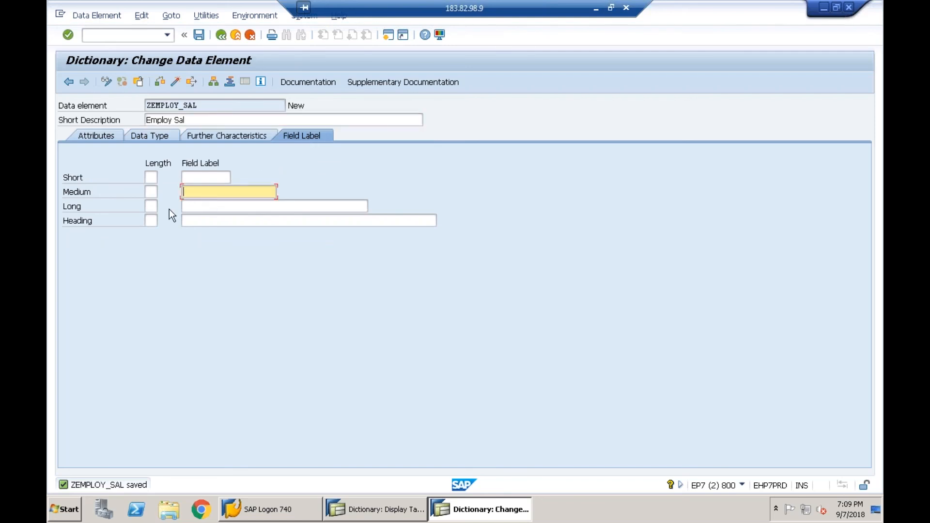
text(E)
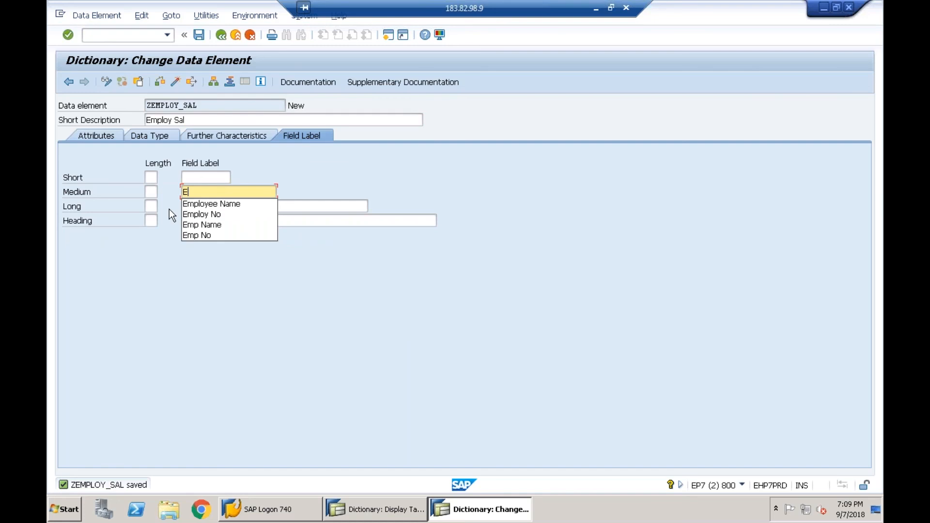
text(mpl)
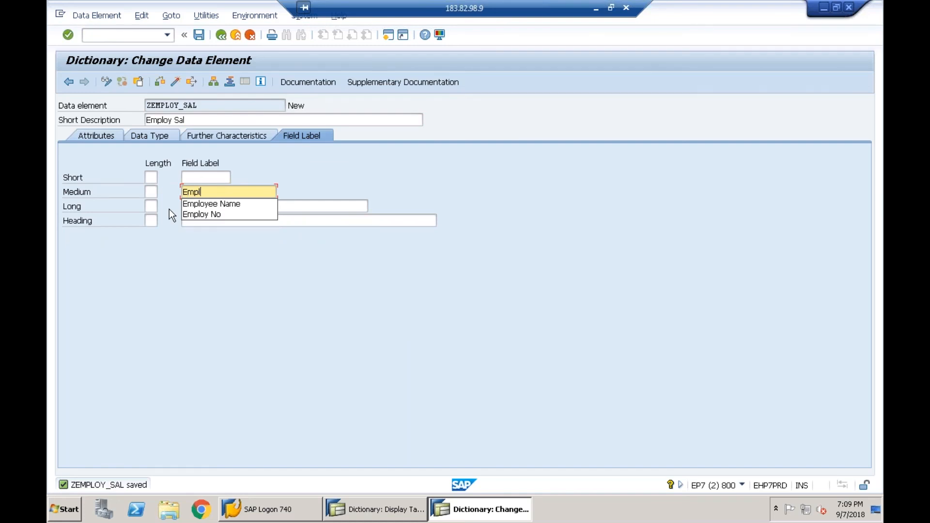
text(oyee Salary)
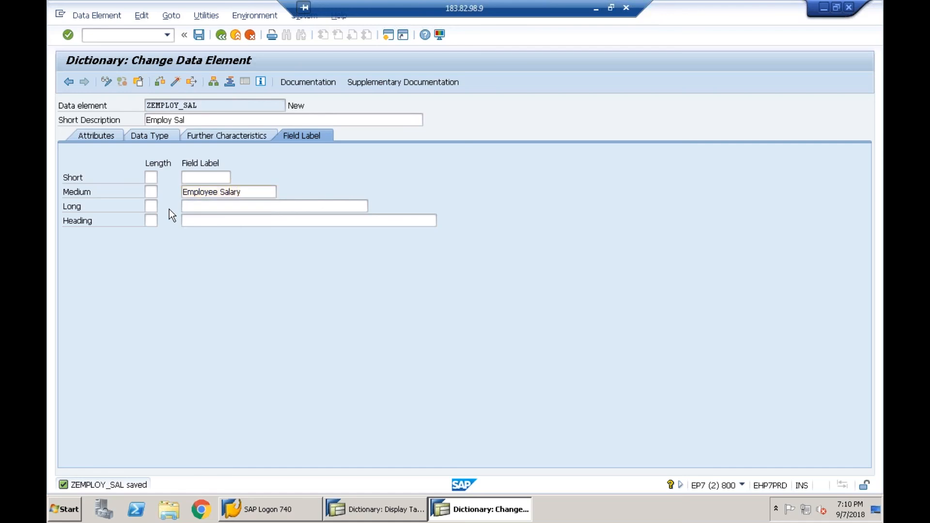
key(Return)
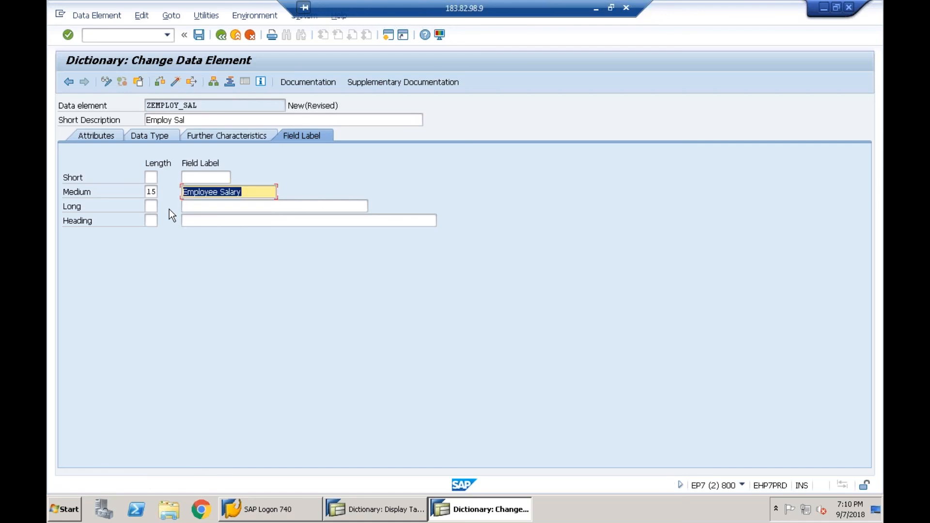
- Save and activate the data element ZEMPLOY_SAL and return to table Z645_EMP
click(201, 36)
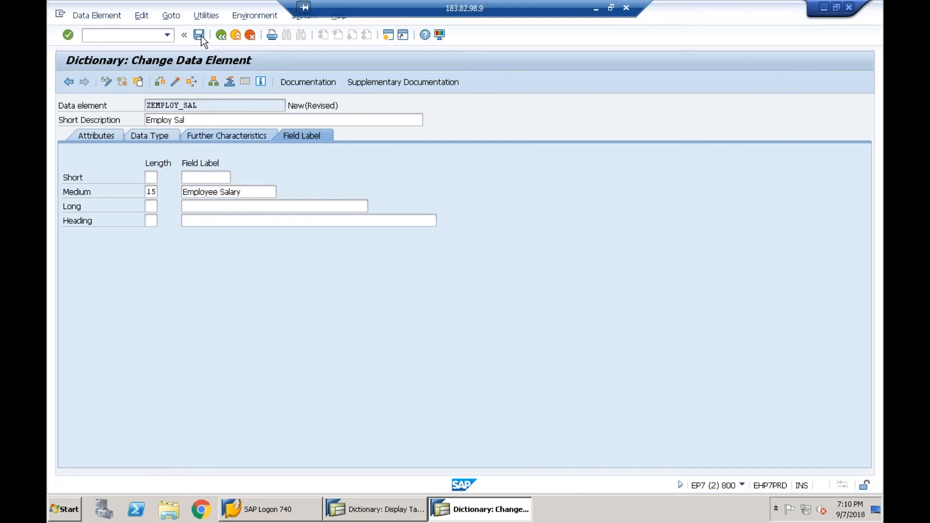
click(159, 83)
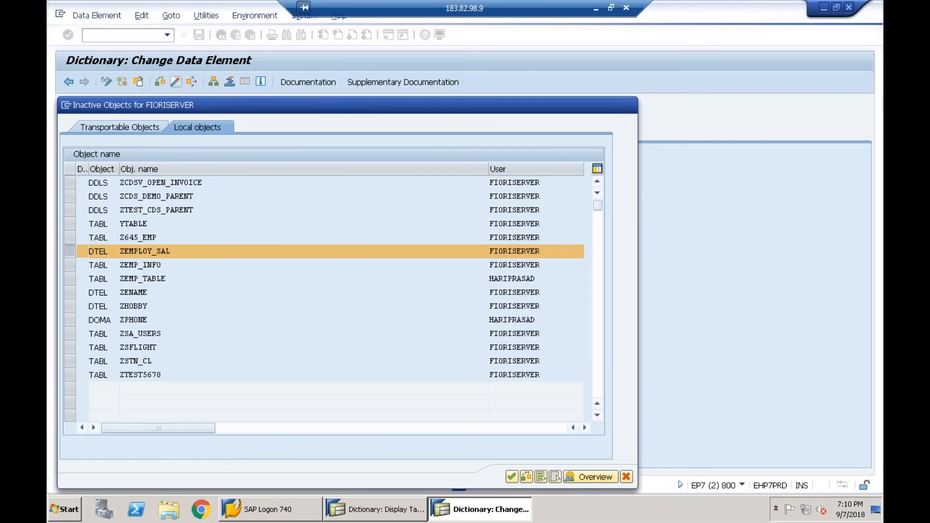
key(Return)
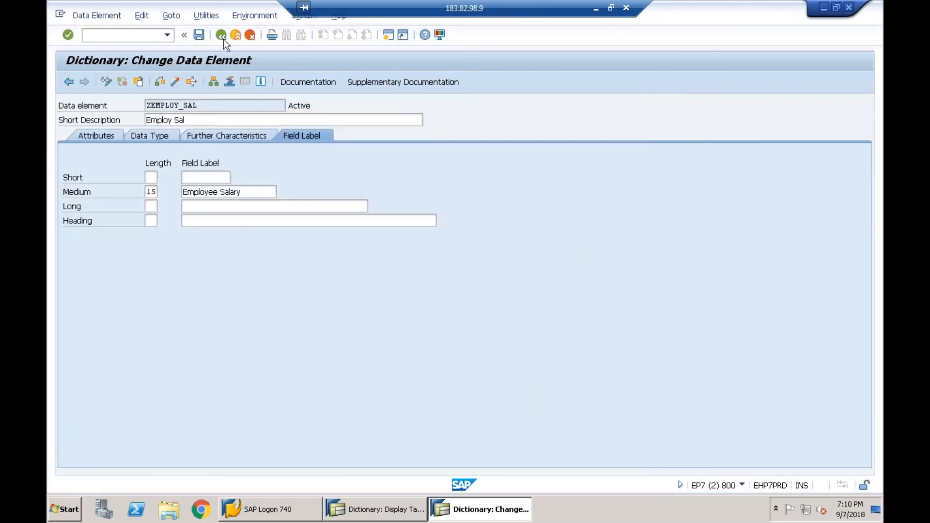
click(221, 36)
click(292, 249)
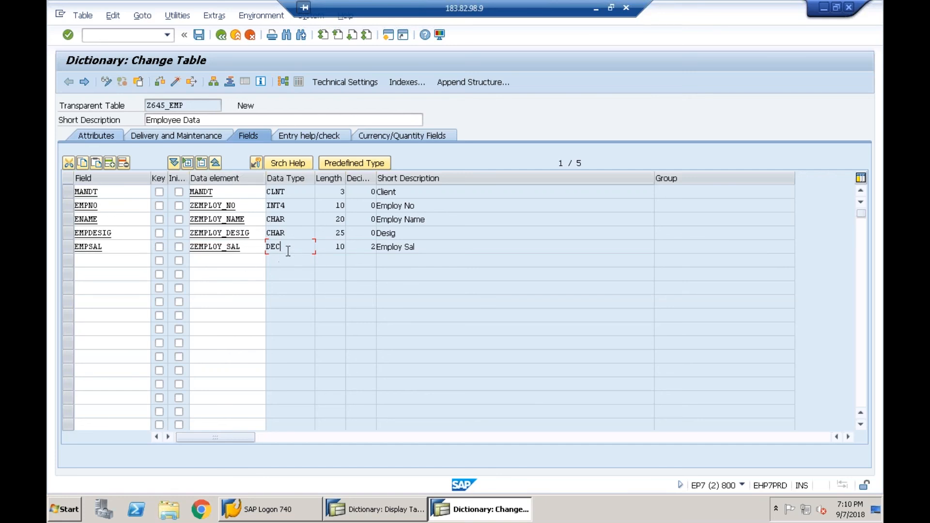
drag(284, 246, 261, 254)
click(267, 252)
click(294, 250)
- Set the table's technical settings to data class APPL0 and size category 0, then save them and return to the table
click(342, 83)
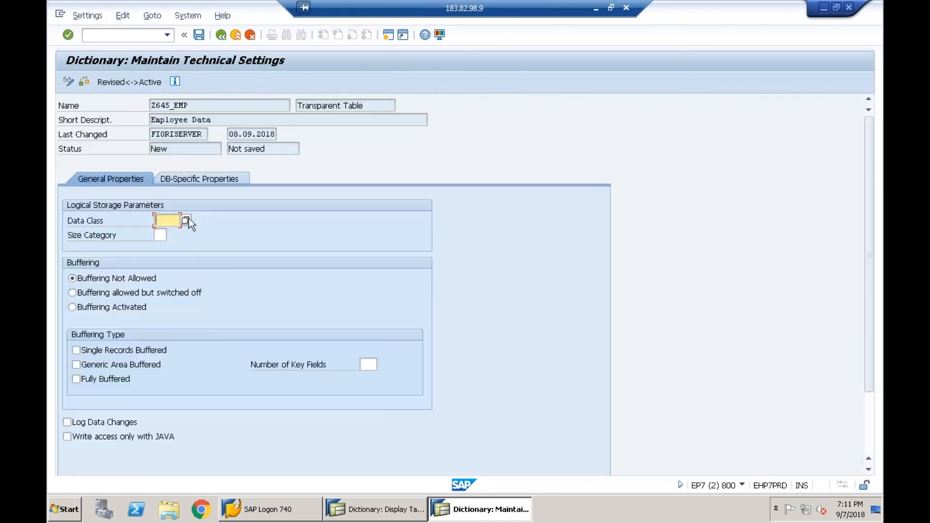
click(187, 220)
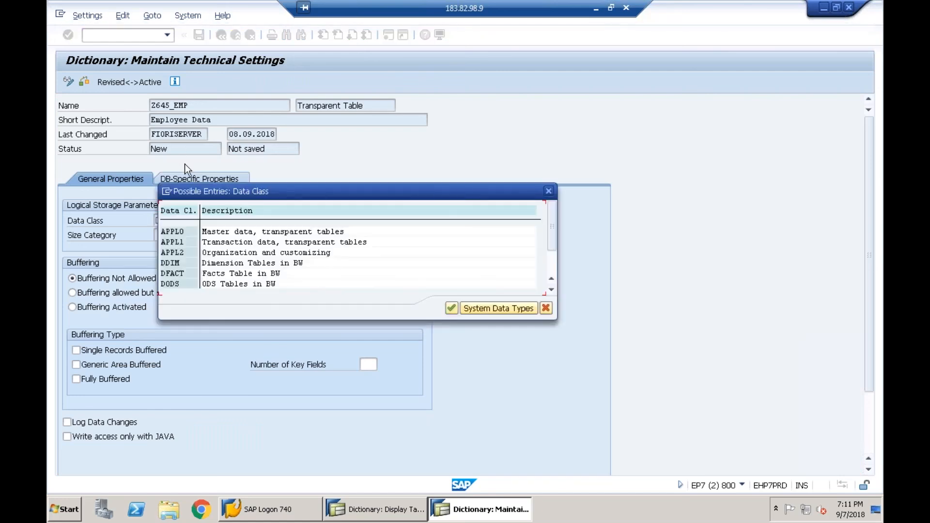
double_click(181, 232)
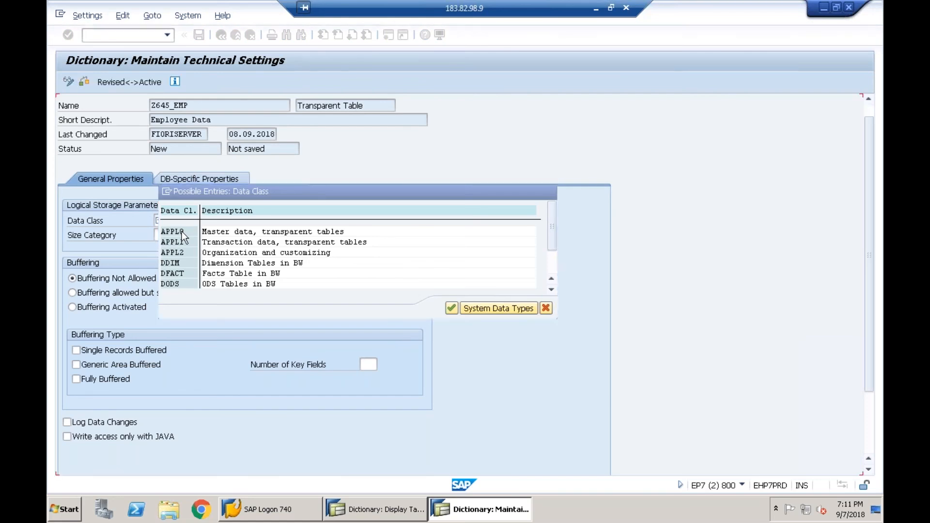
click(163, 237)
click(171, 236)
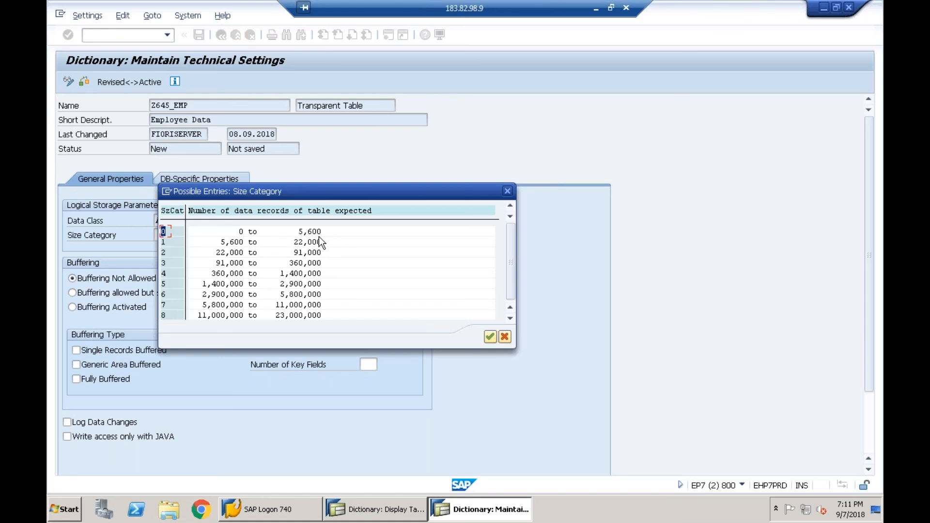
double_click(164, 242)
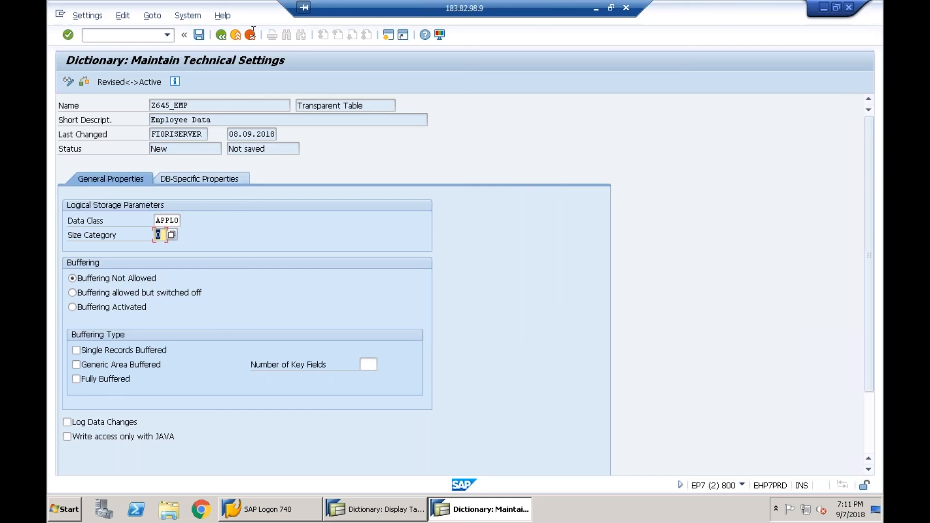
click(196, 34)
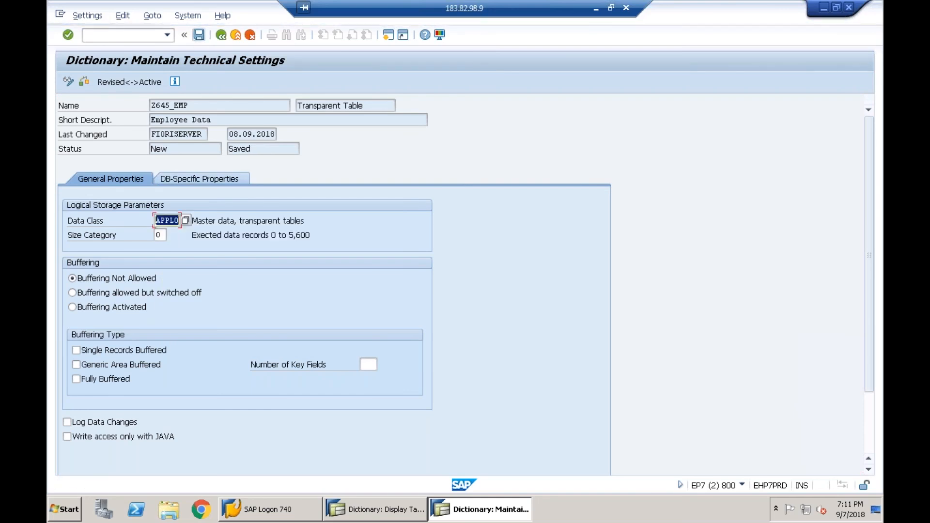
click(220, 34)
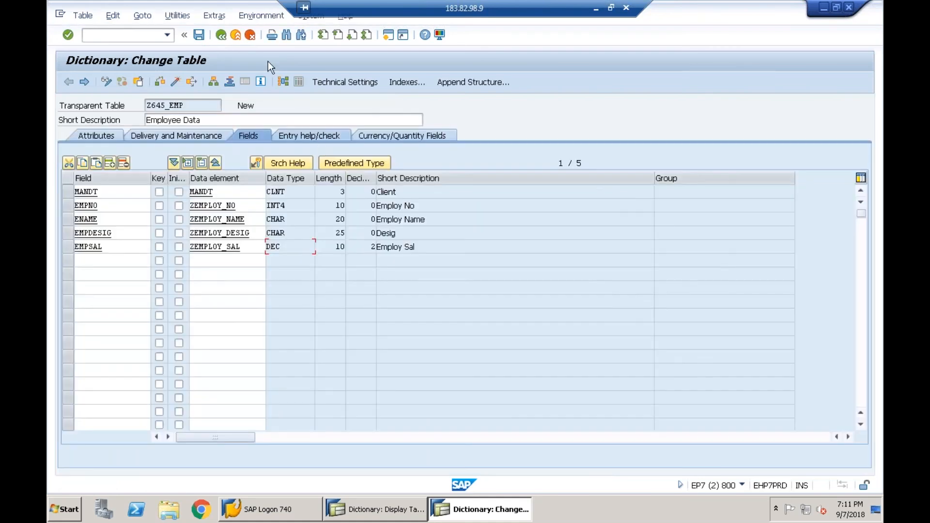
- Set the enhancement category of table Z645_EMP to "Can be enhanced (character-type or numeric)" and save the table
click(214, 15)
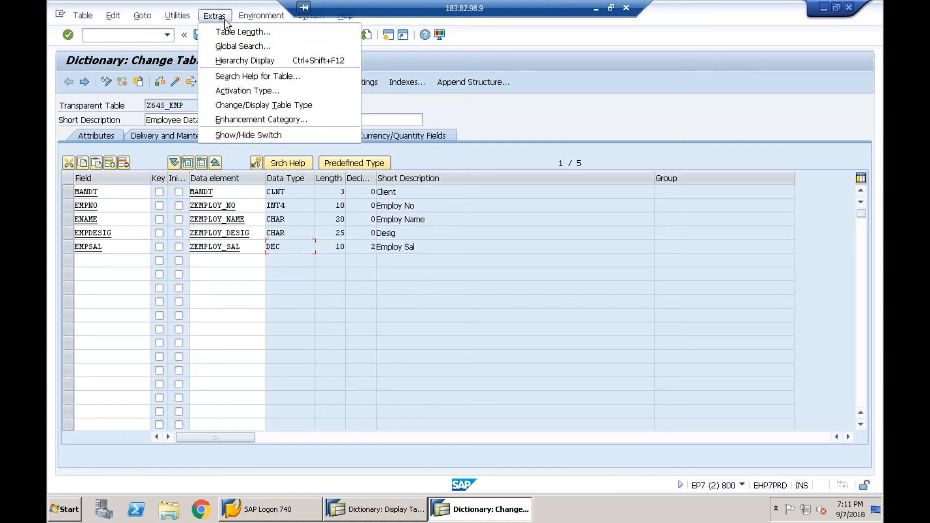
click(250, 118)
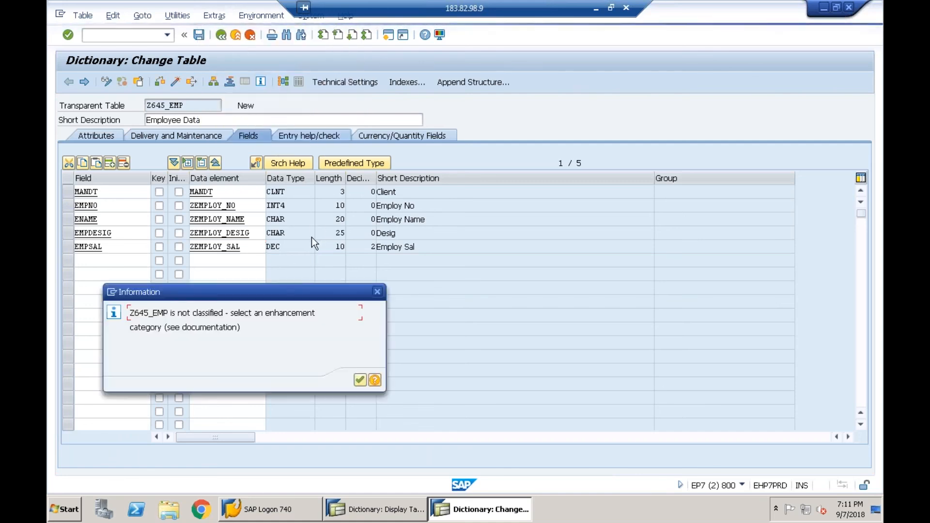
click(359, 380)
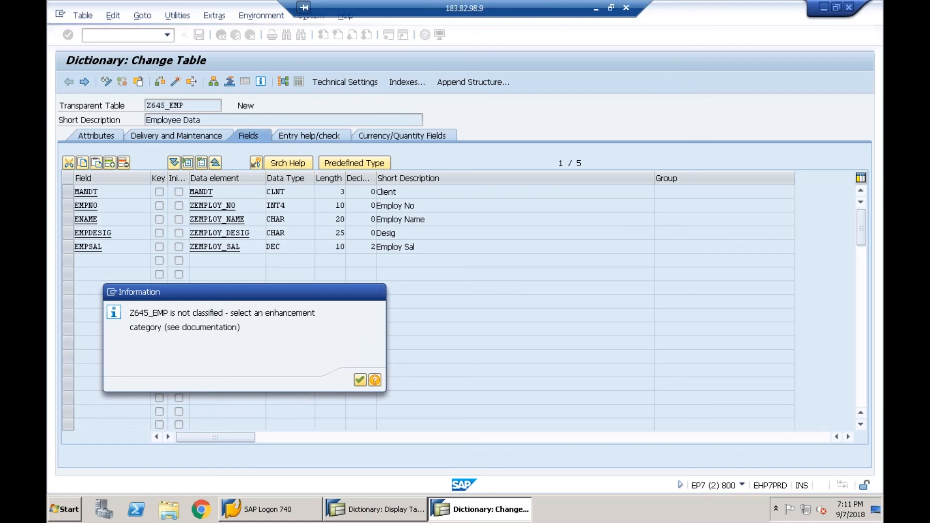
click(182, 214)
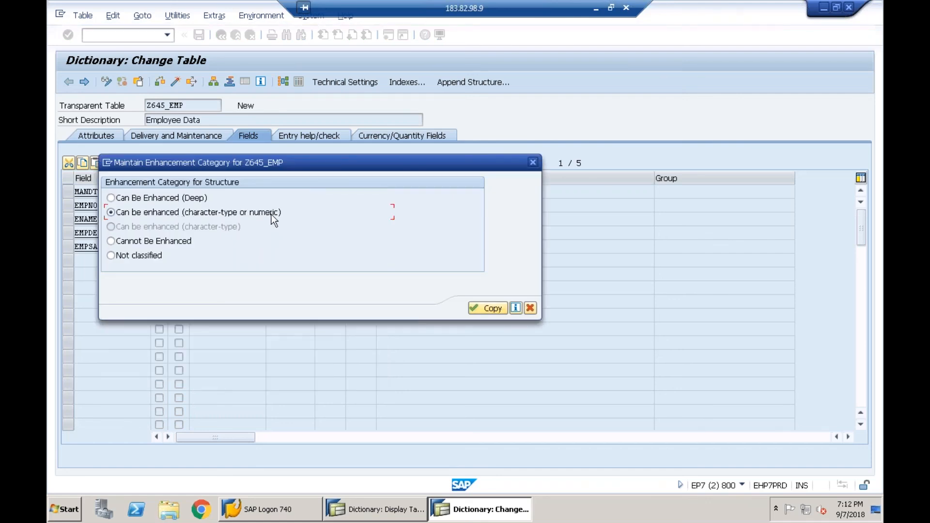
click(481, 308)
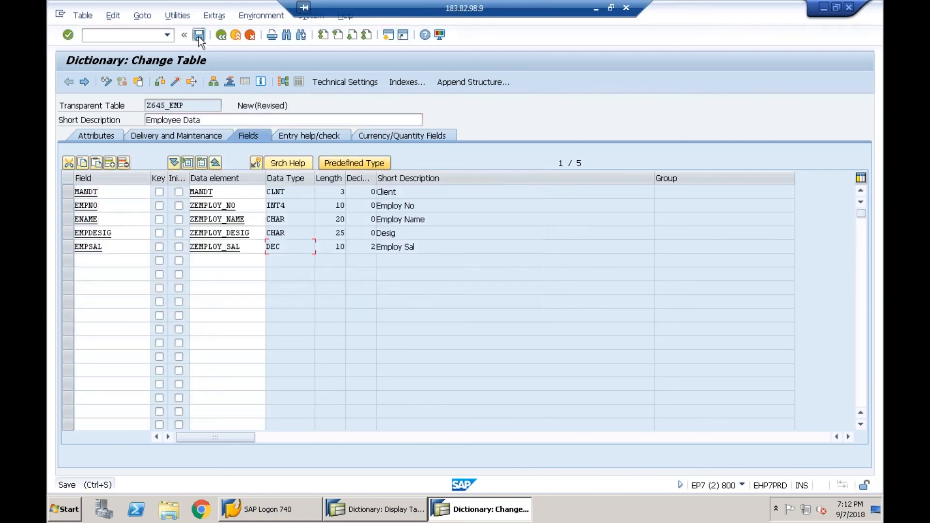
click(198, 36)
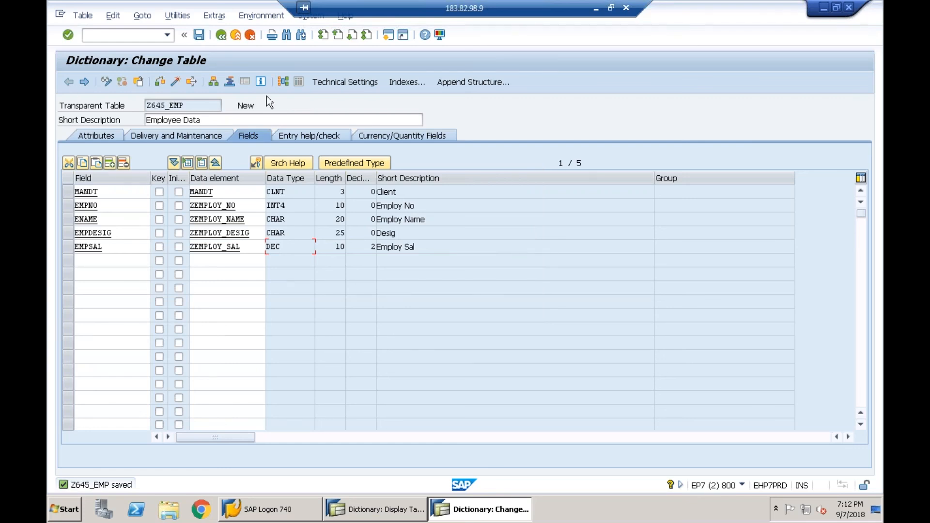
- Run a check on table Z645_EMP, mark MANDT as its key field with initial values, and activate the table
click(158, 81)
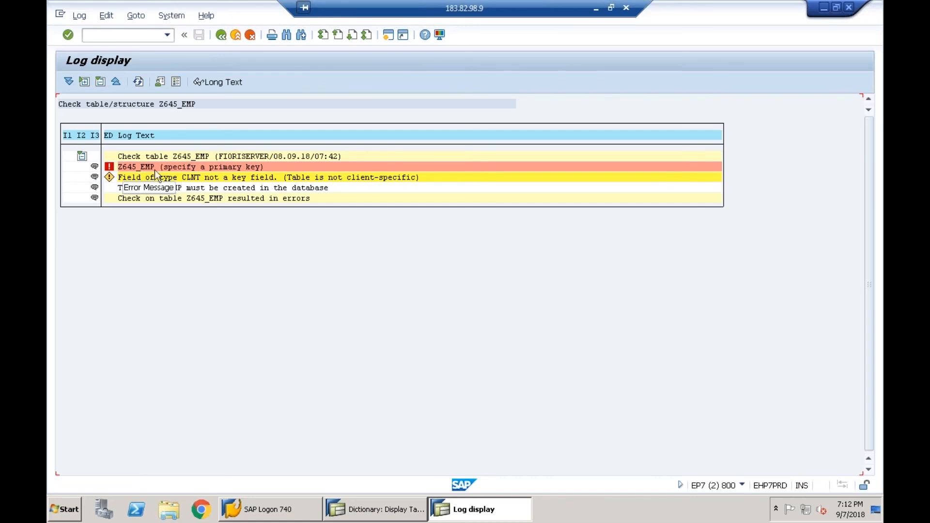
click(221, 35)
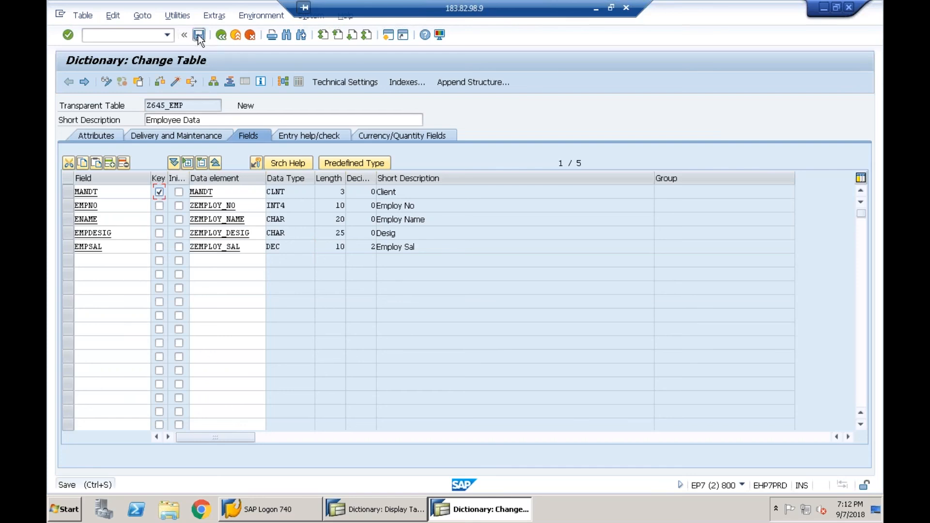
click(175, 81)
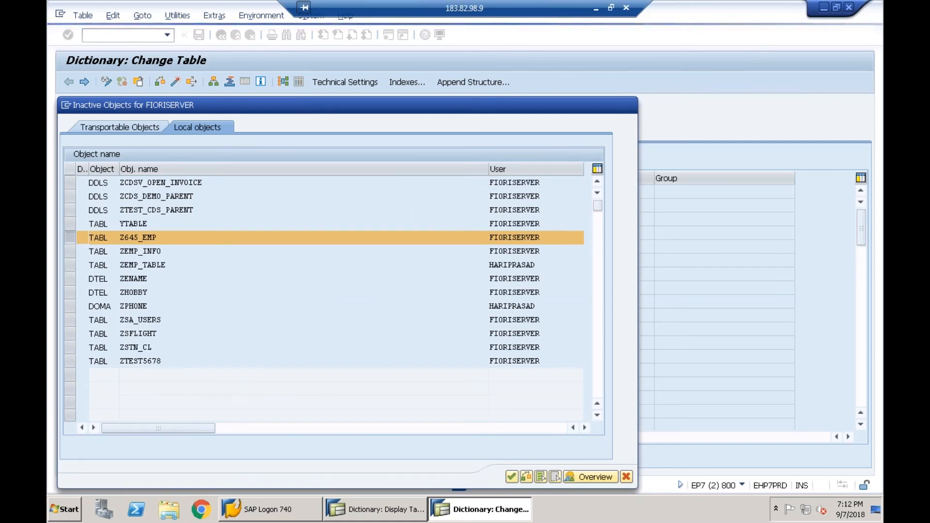
key(Return)
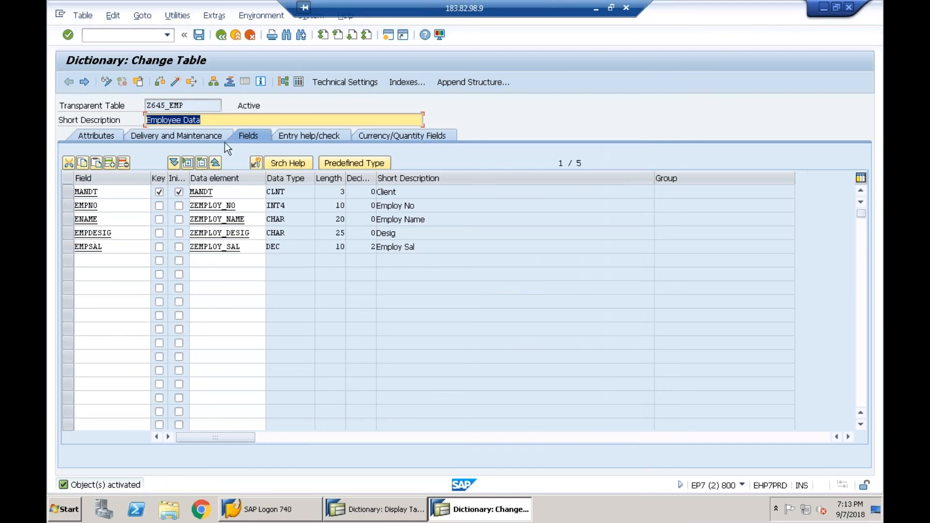
- Start a new data entry for table Z645_EMP with EMPNO 1 and the employee's full name
click(177, 16)
mouse_move(250, 177)
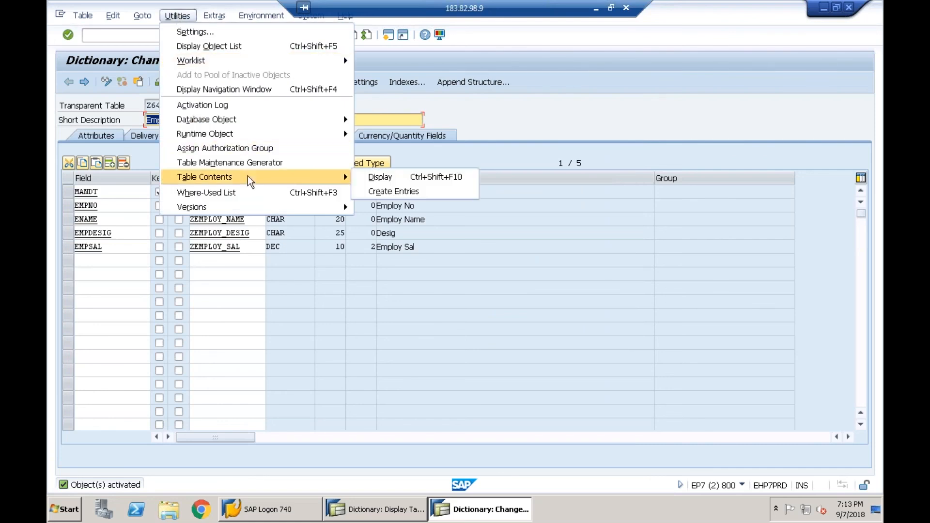
click(383, 192)
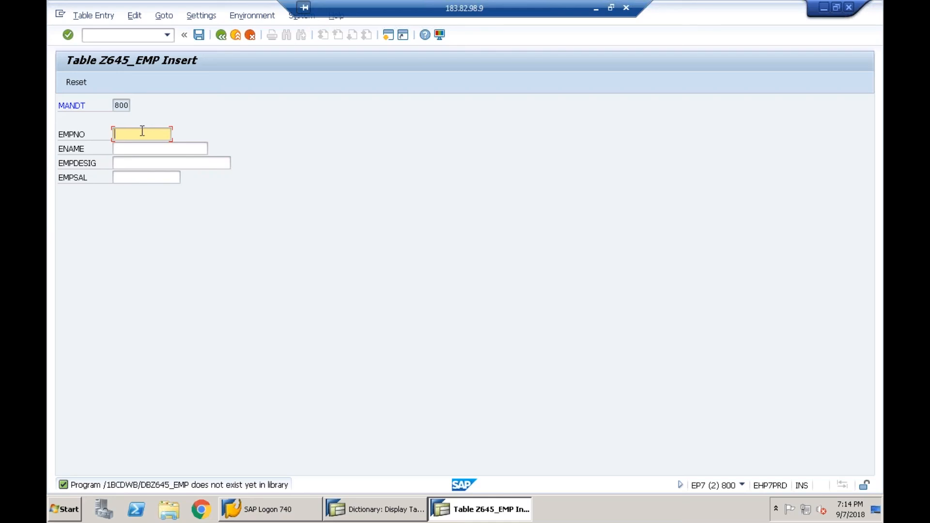
text(1)
click(135, 150)
text(R)
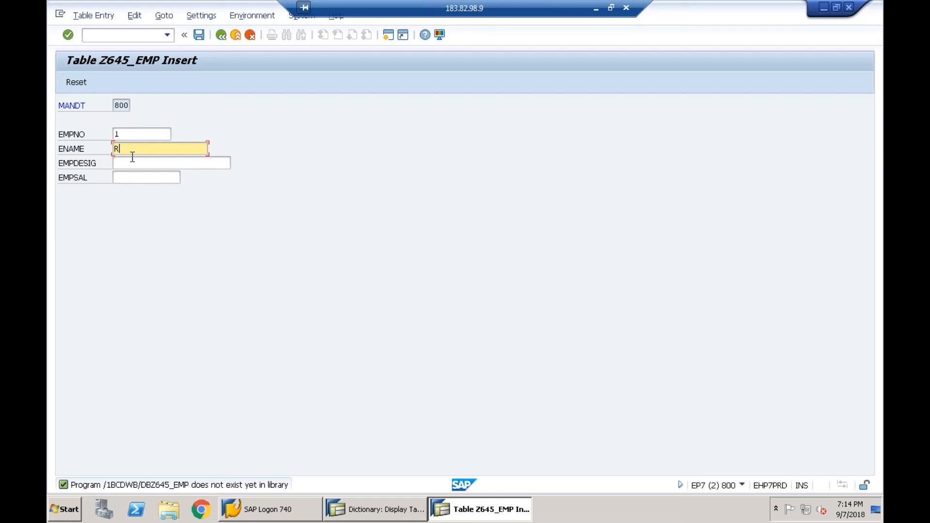
text(ajesh Kumar)
click(776, 509)
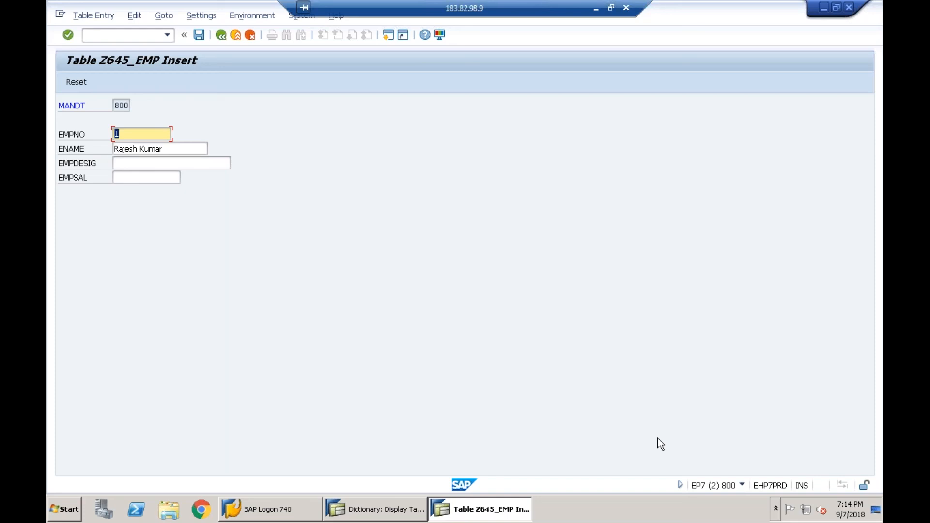
- Choose Manager as the designation, set EMPSAL to 123456, and save the record
click(145, 163)
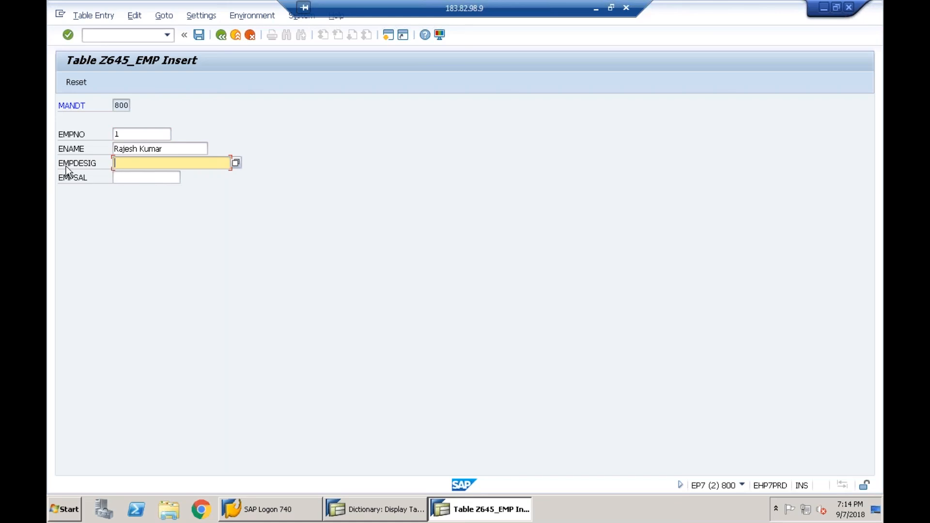
click(236, 164)
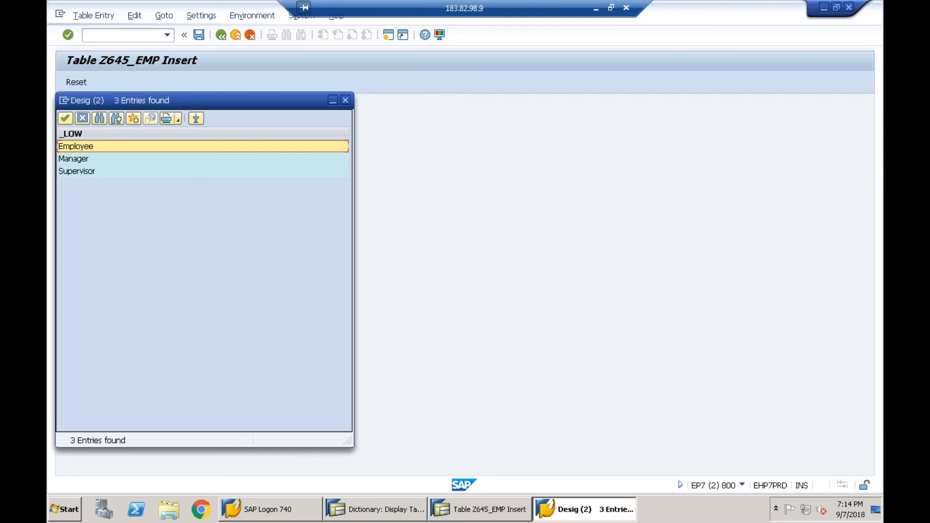
click(90, 159)
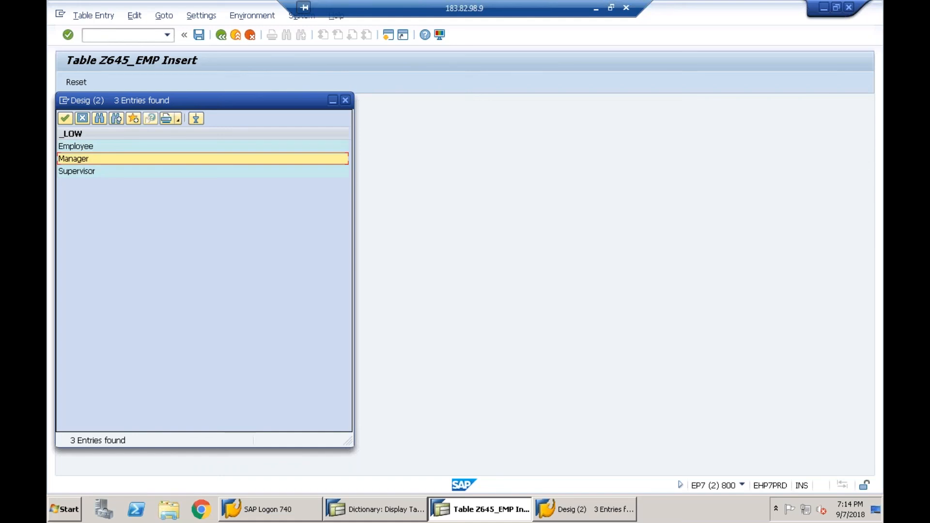
key(Tab)
text(1)
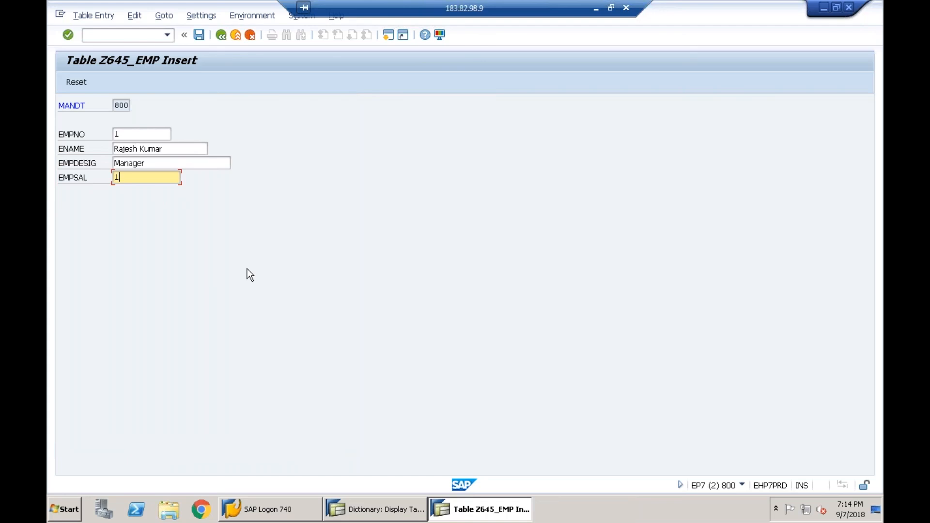
text(23456)
key(Return)
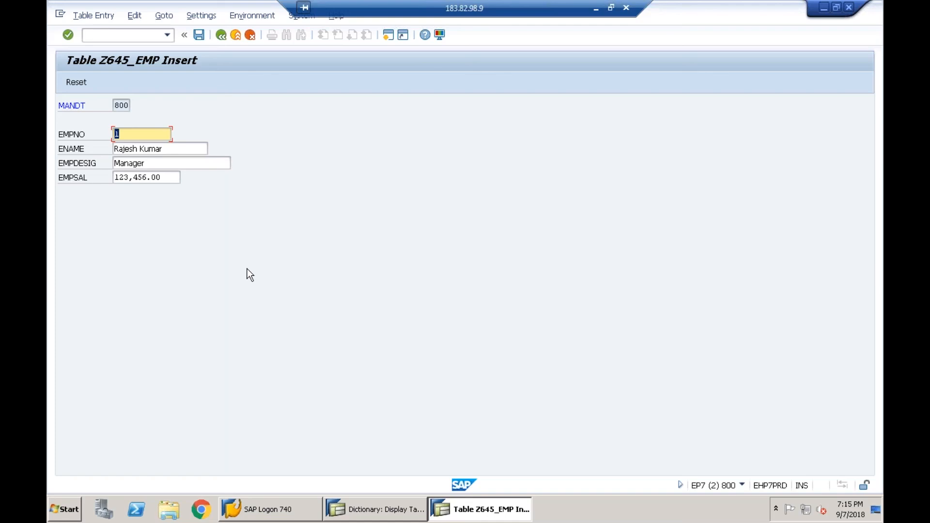
click(198, 36)
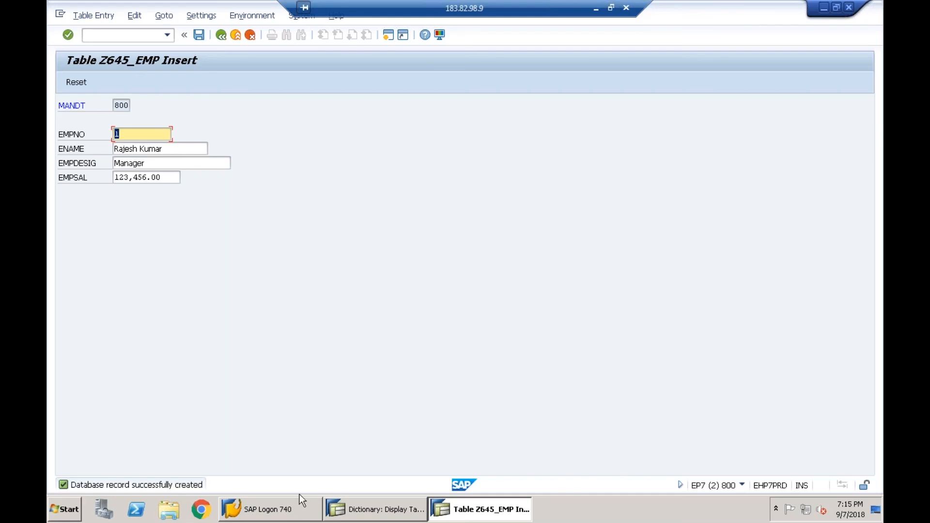
- Display all records of table Z645_EMP in the Data Browser and return to the table definition
click(221, 35)
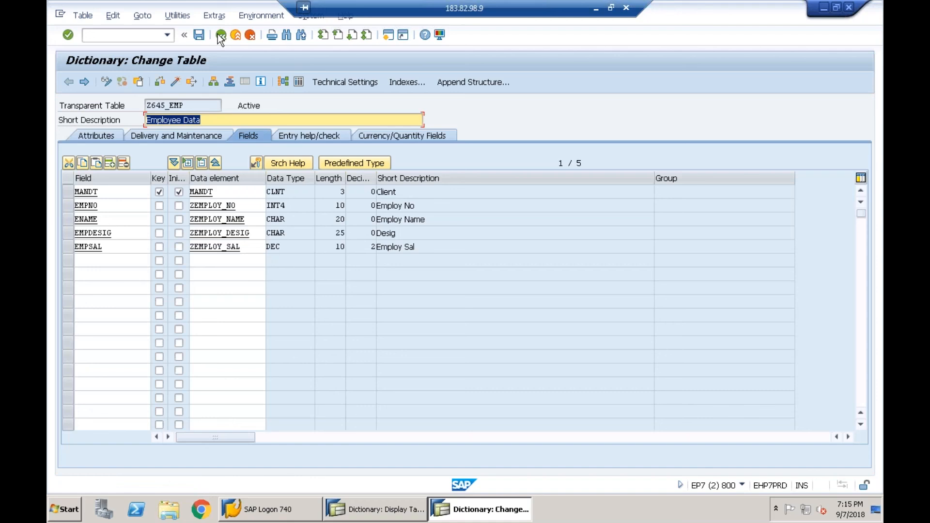
click(298, 82)
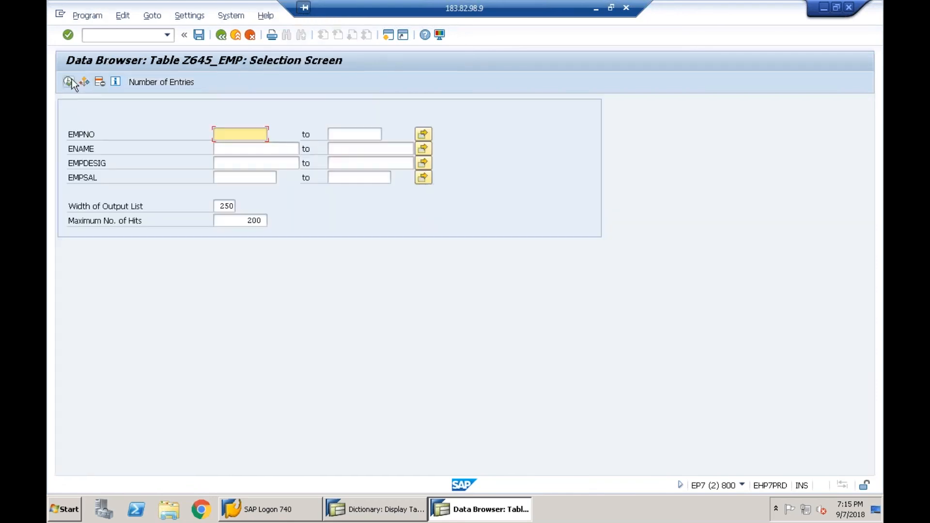
click(69, 82)
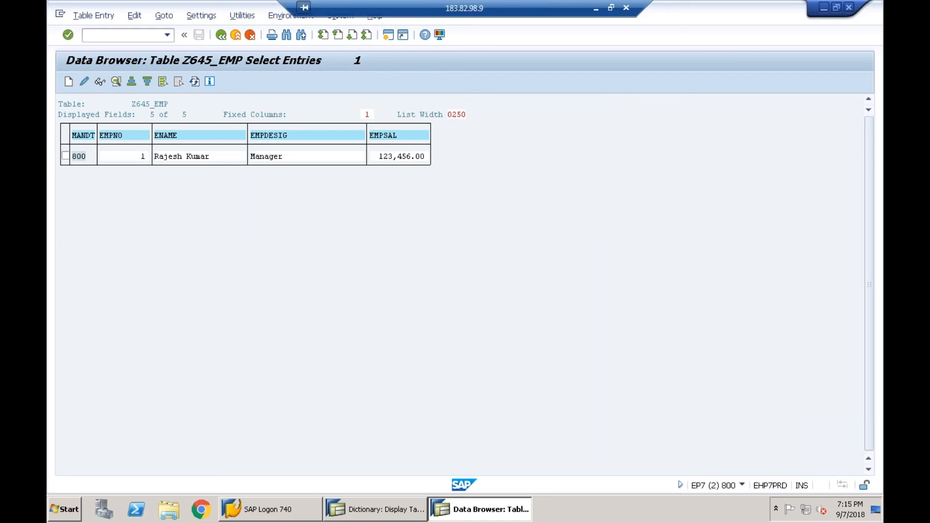
key(F3)
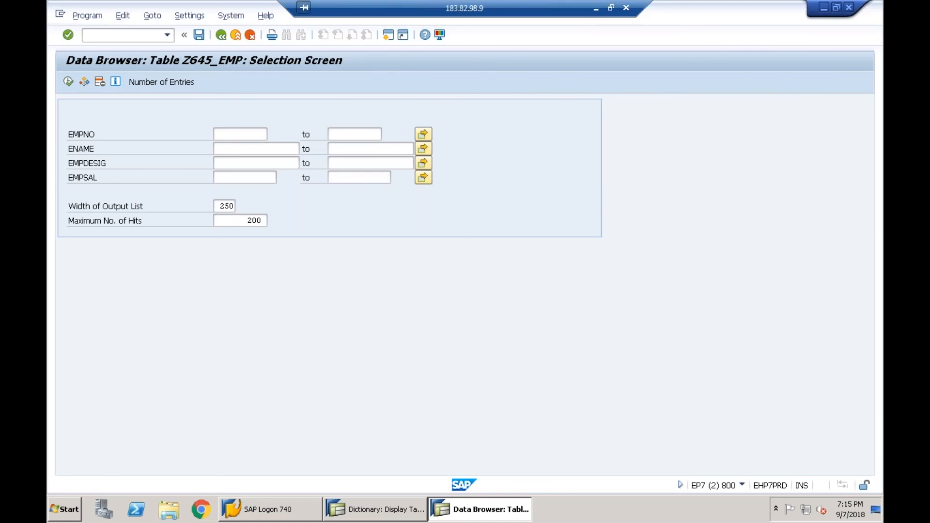
key(F3)
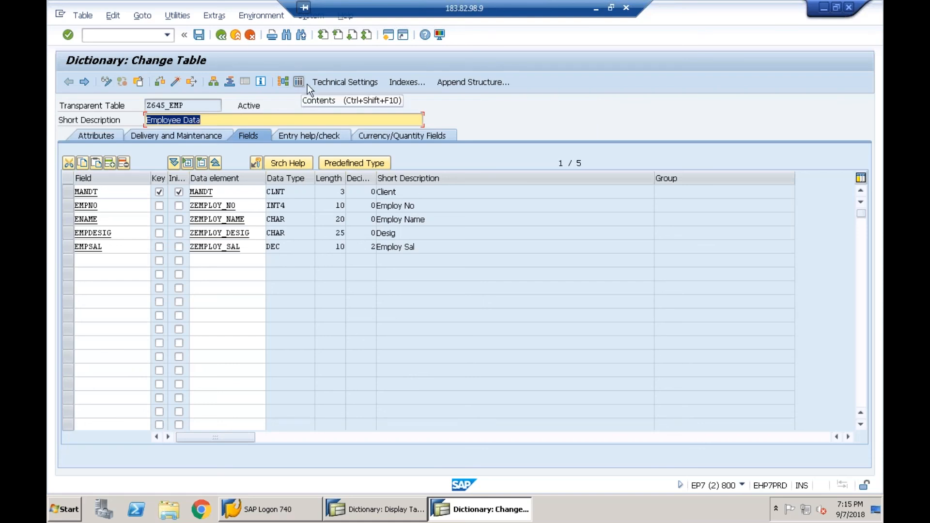
- Start a second data entry for table Z645_EMP with EMPNO 2 and the employee's name
click(177, 15)
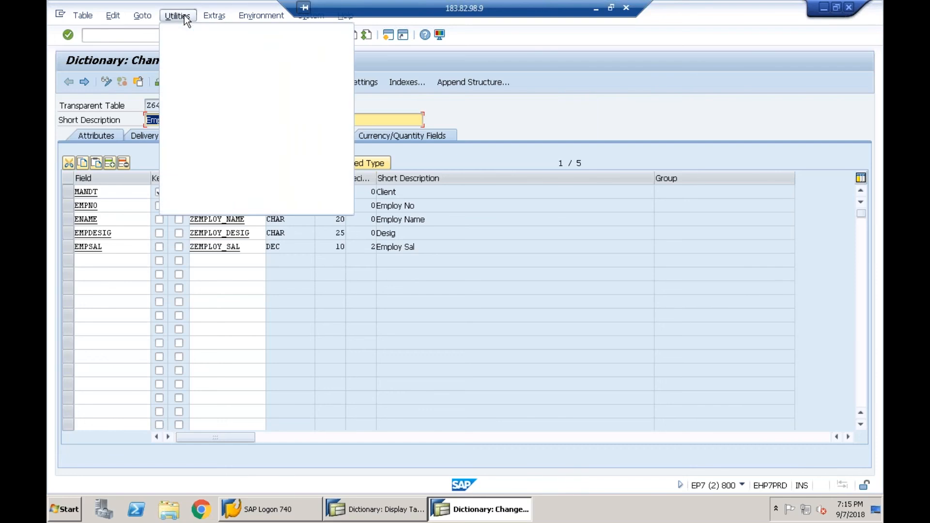
mouse_move(247, 176)
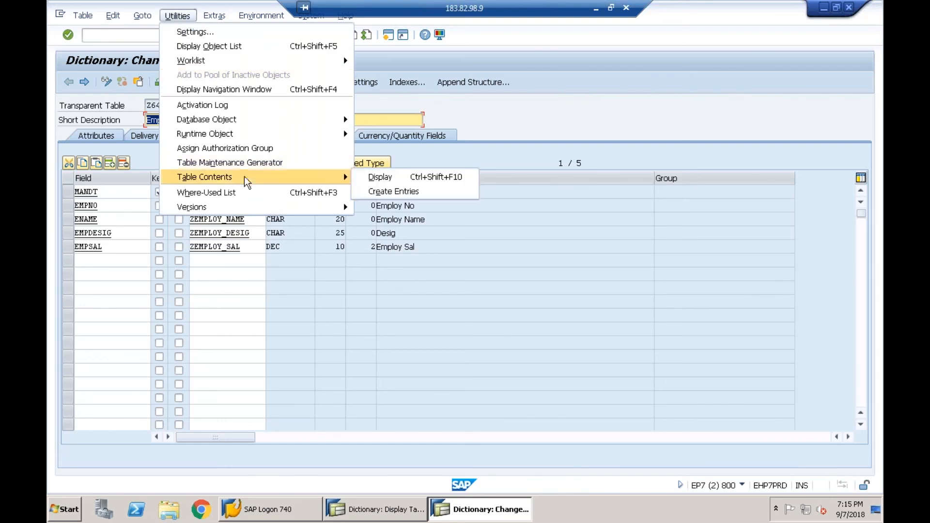
click(387, 190)
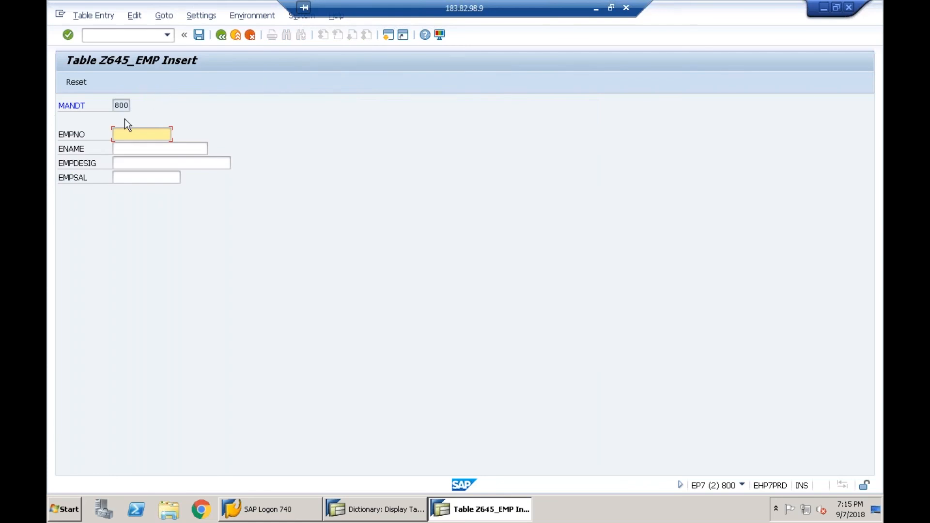
text(2)
key(Tab)
text(K)
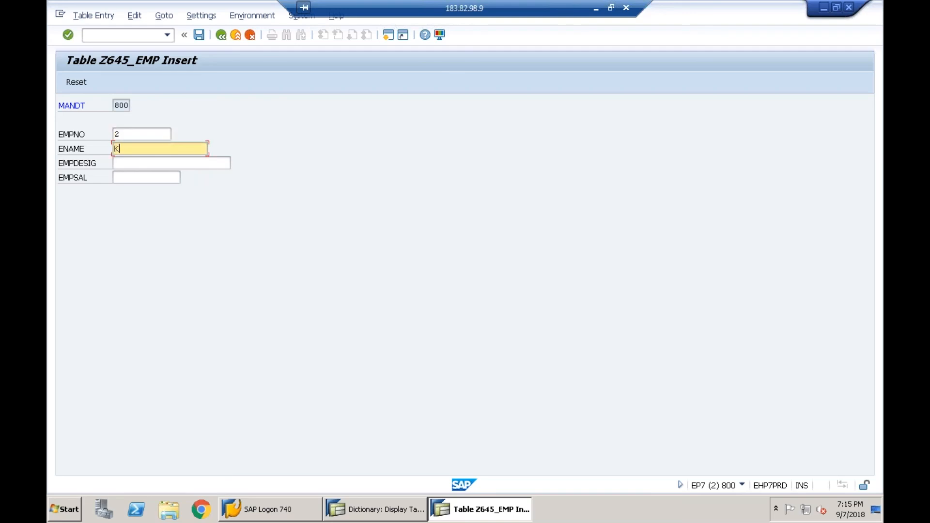
text(ishore)
key(Tab)
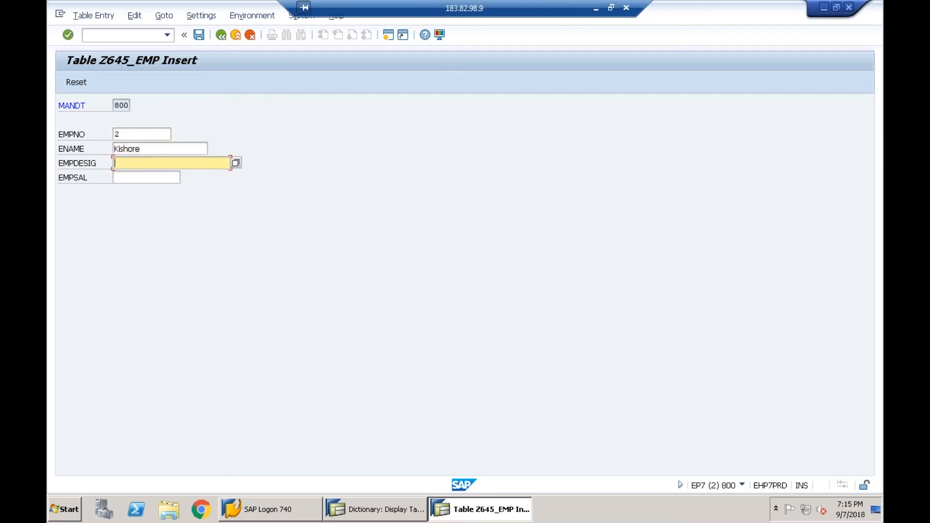
- Choose Supervisor as the designation, set EMPSAL to 3456, try to save the second record, and return to the table definition
key(F4)
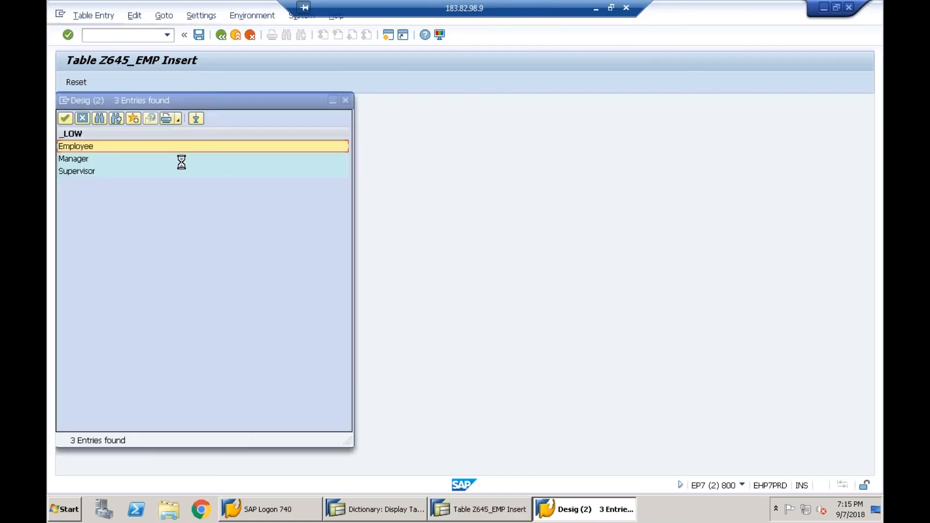
double_click(111, 172)
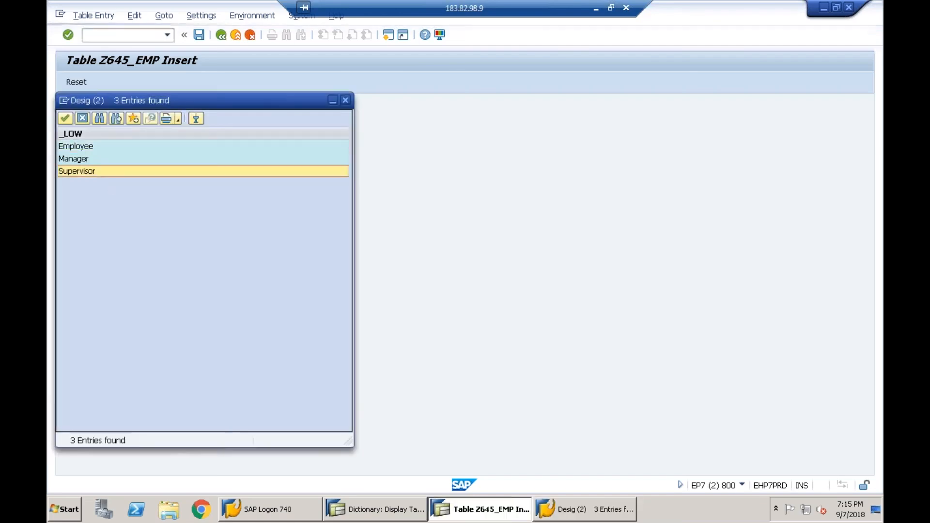
text(3456)
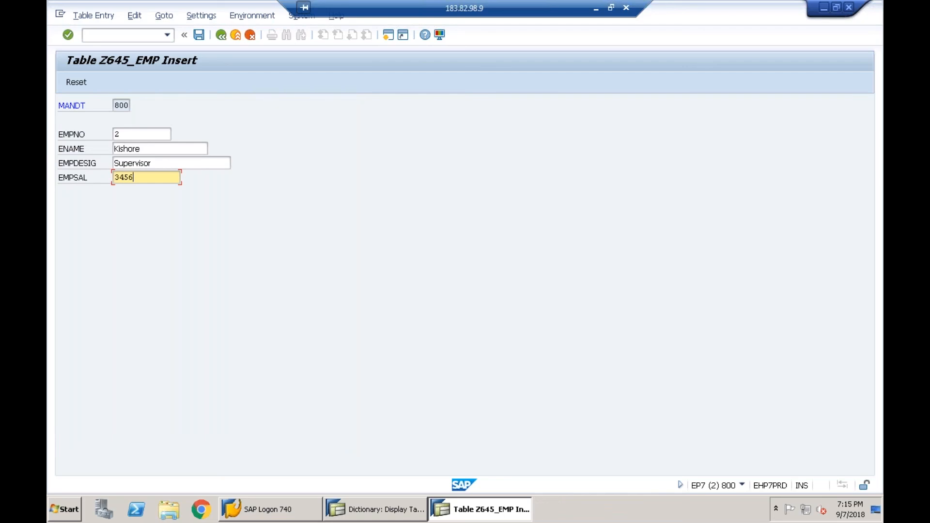
click(196, 34)
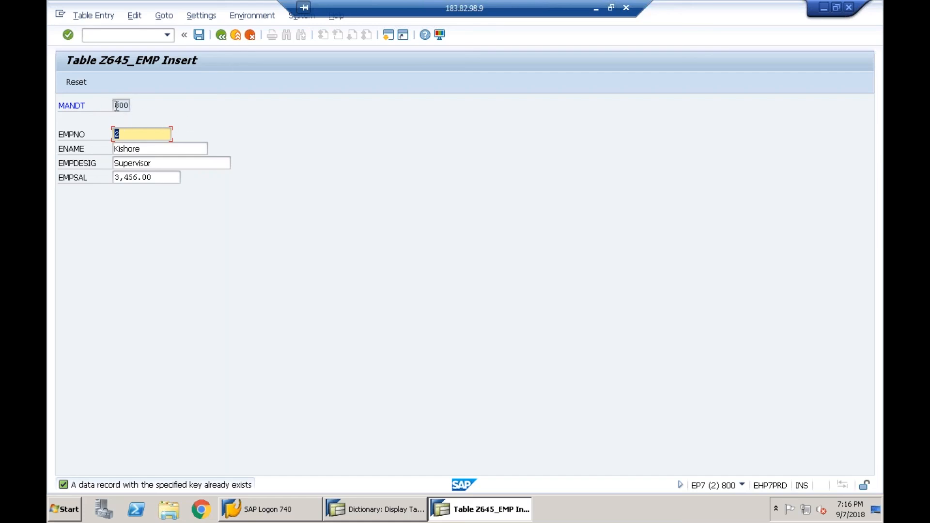
click(224, 39)
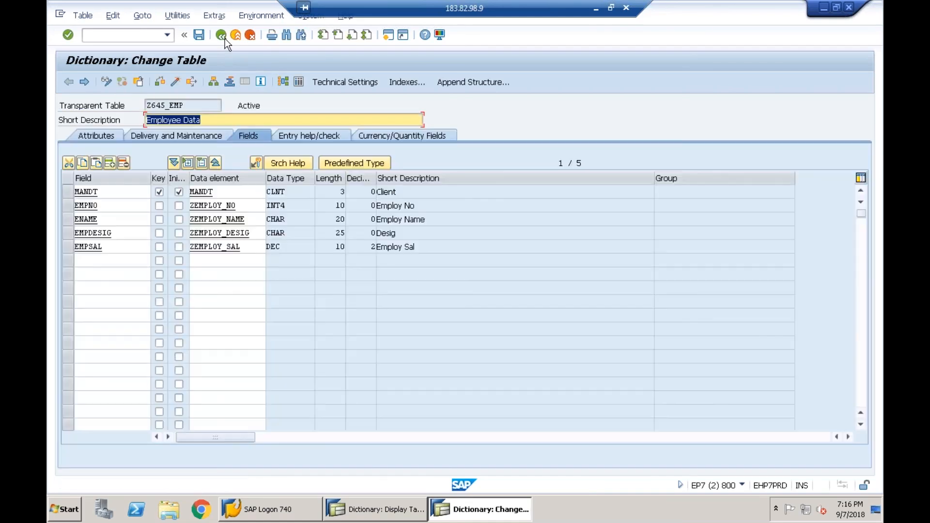
- Display all records of table Z645_EMP in the Data Browser and return to the table definition
click(225, 39)
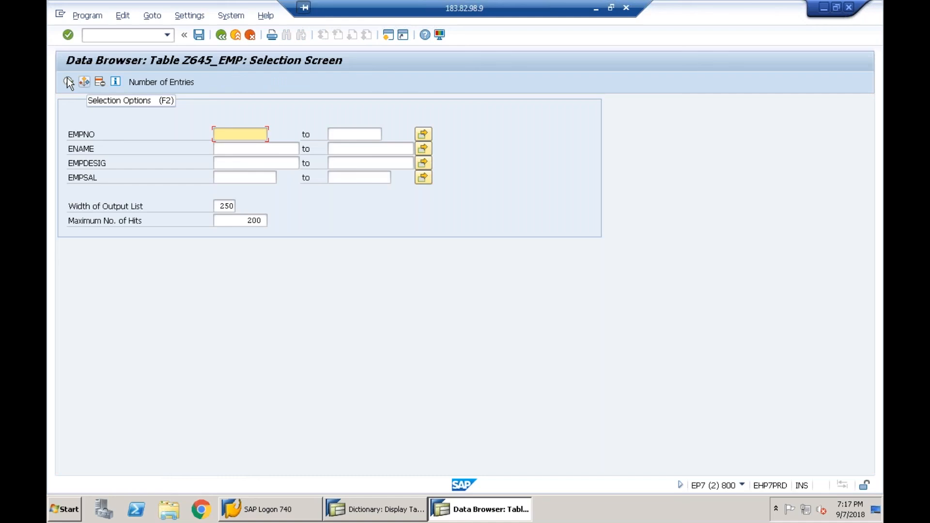
click(67, 79)
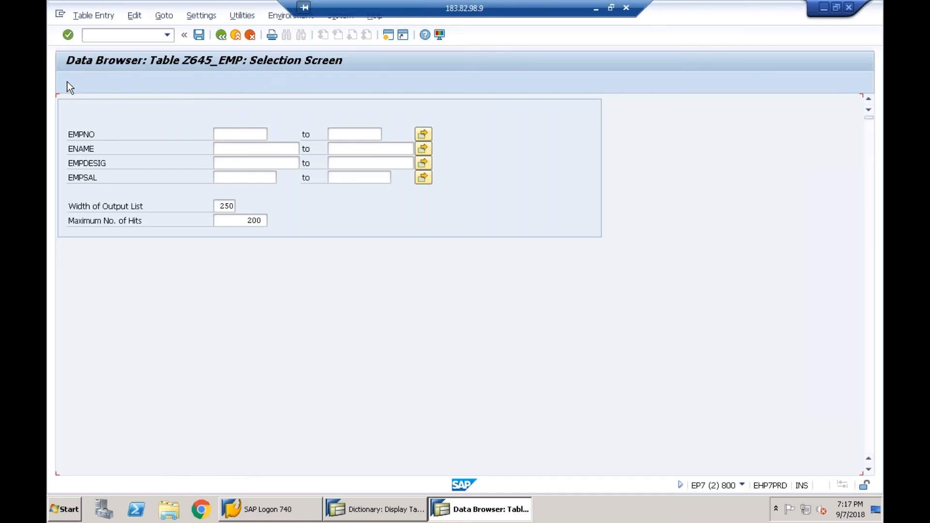
click(226, 37)
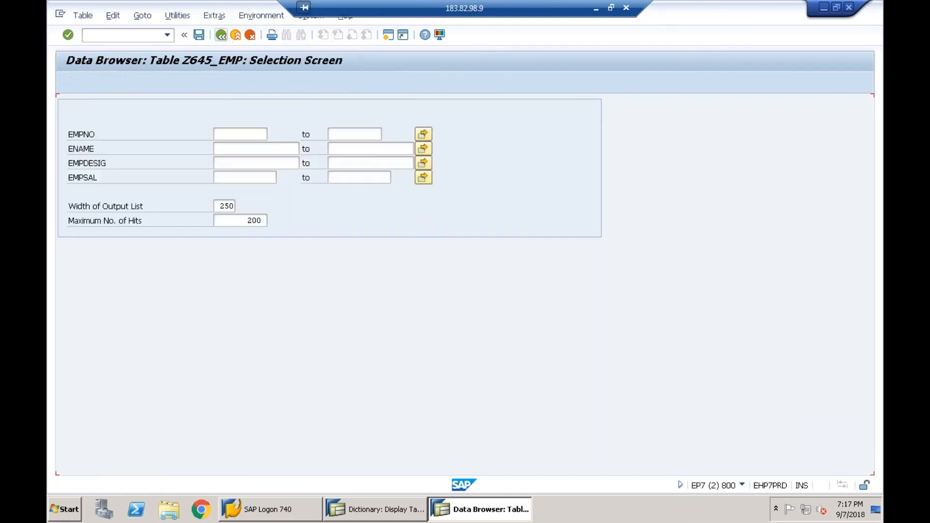
click(222, 35)
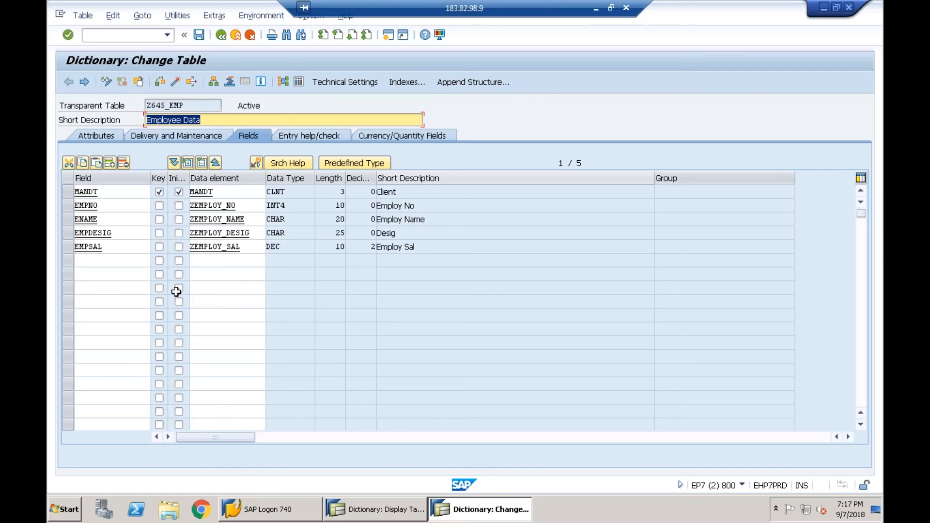
- Compare the key field settings of table KNA1 with those of table Z645_EMP
click(375, 509)
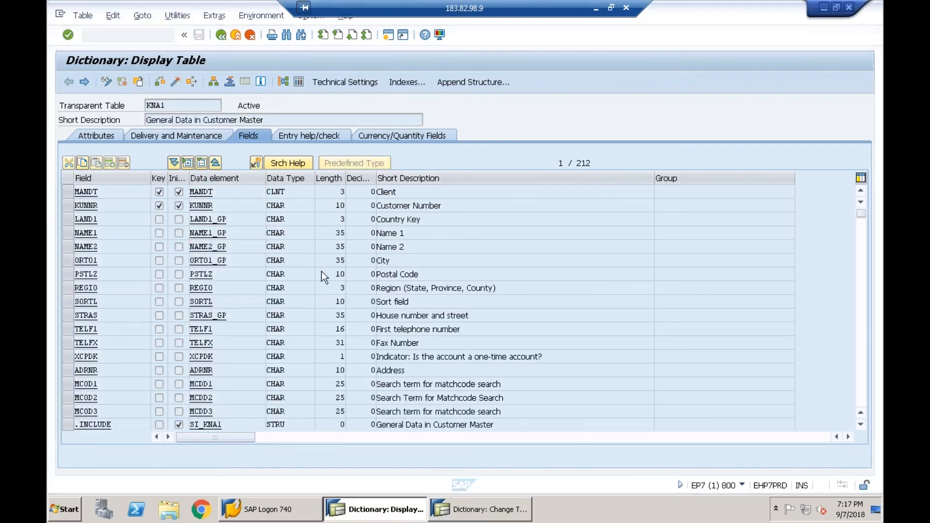
key(alt+Tab)
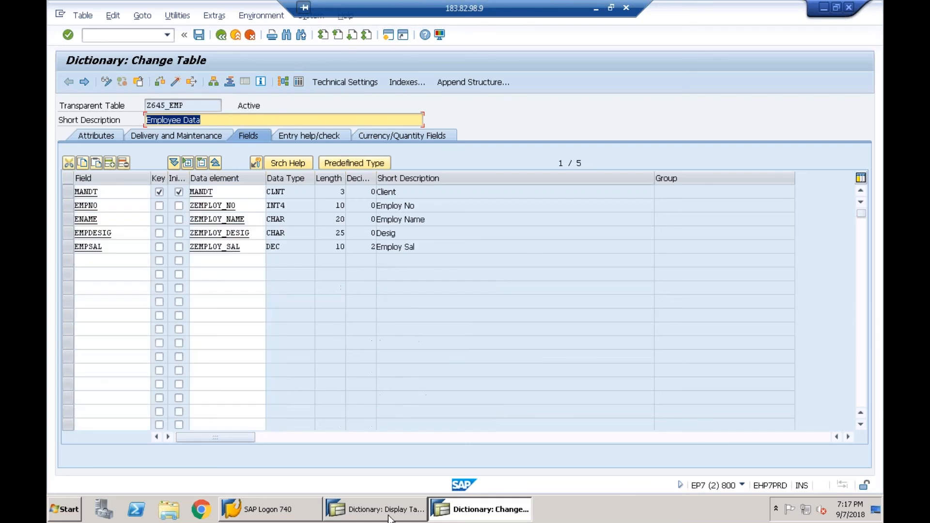
click(389, 516)
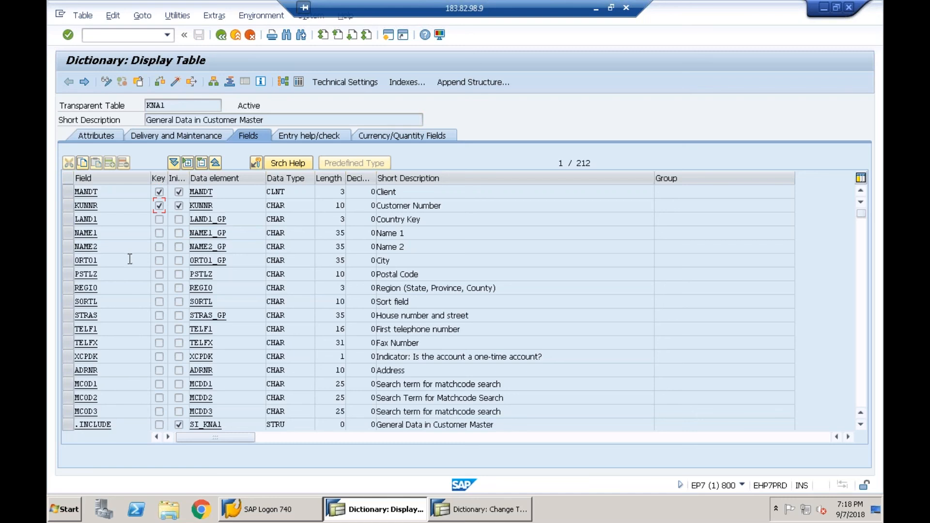
click(461, 503)
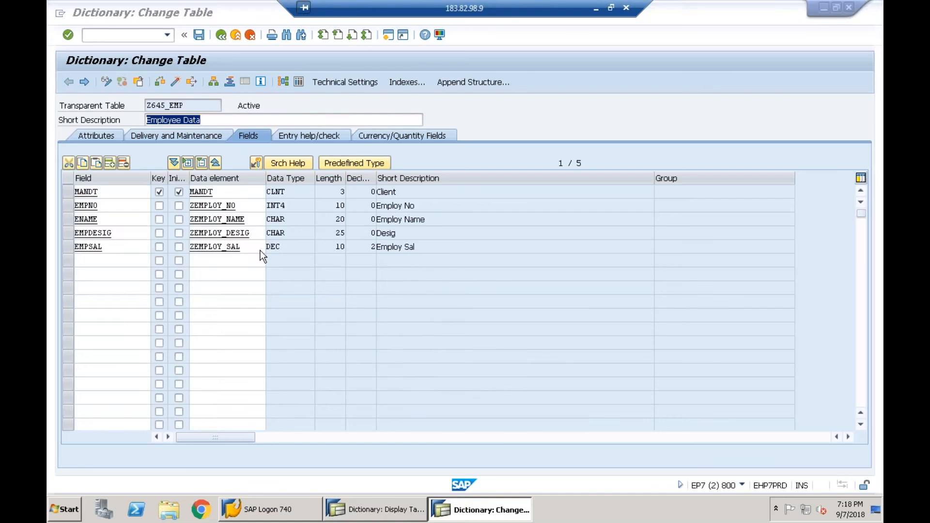
key(alt+Tab)
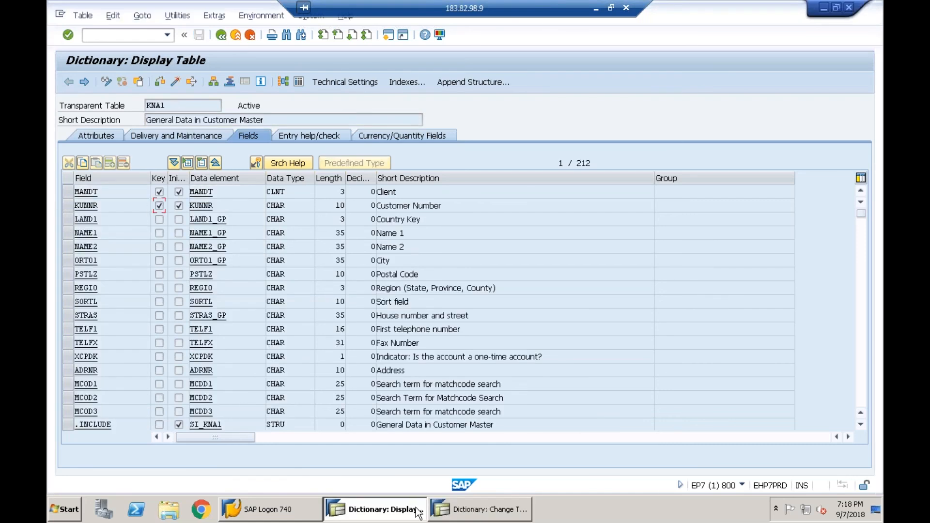
- Mark EMPNO as a key field of table Z645_EMP, then save and activate the table
click(468, 513)
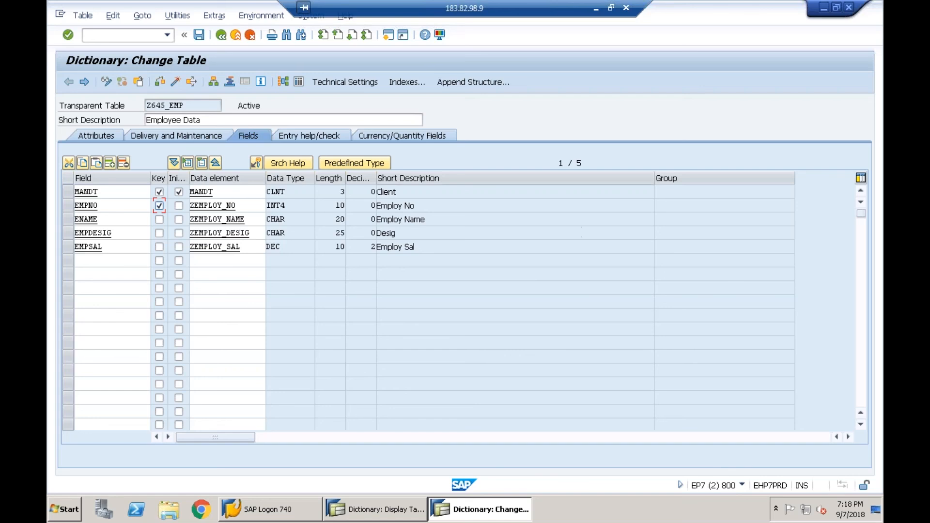
click(197, 35)
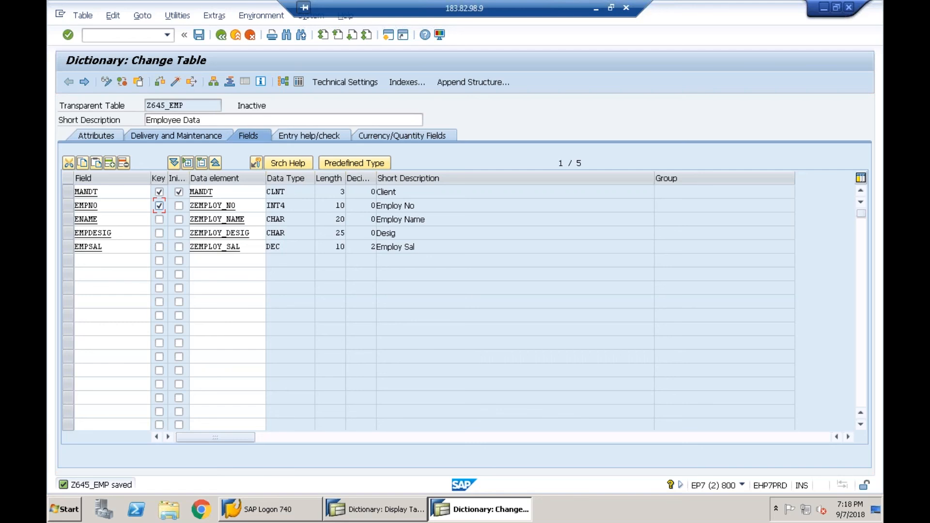
click(175, 81)
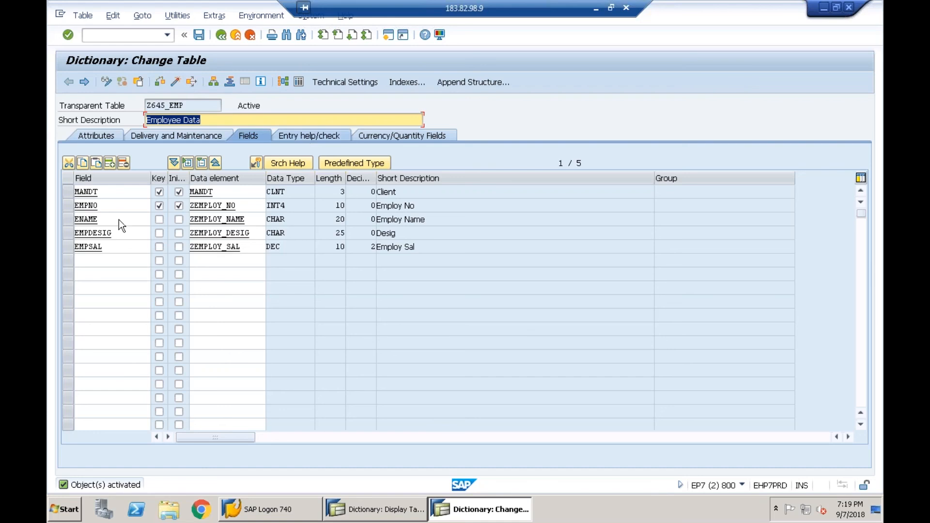
- Check the records of Z645_EMP in the Data Browser with EMPNO as key, and return to the table definition
click(297, 83)
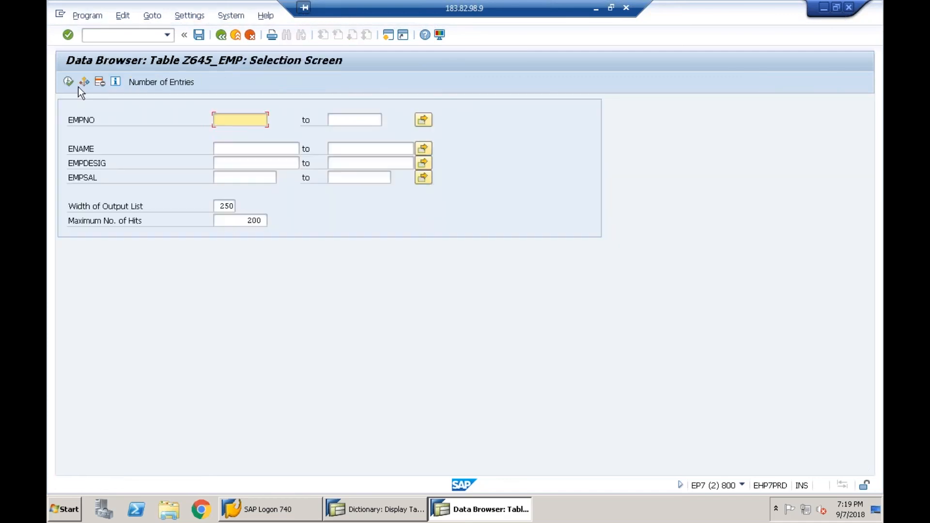
click(71, 84)
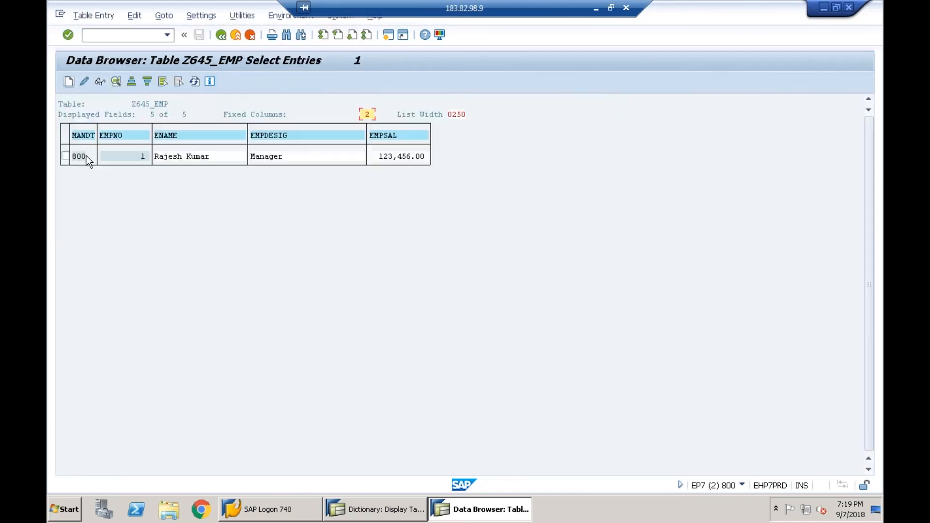
click(220, 38)
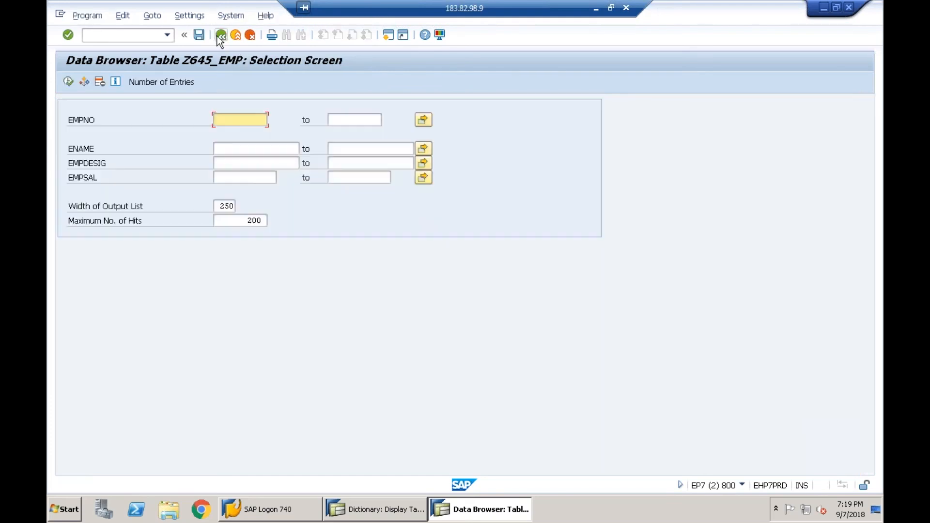
click(221, 38)
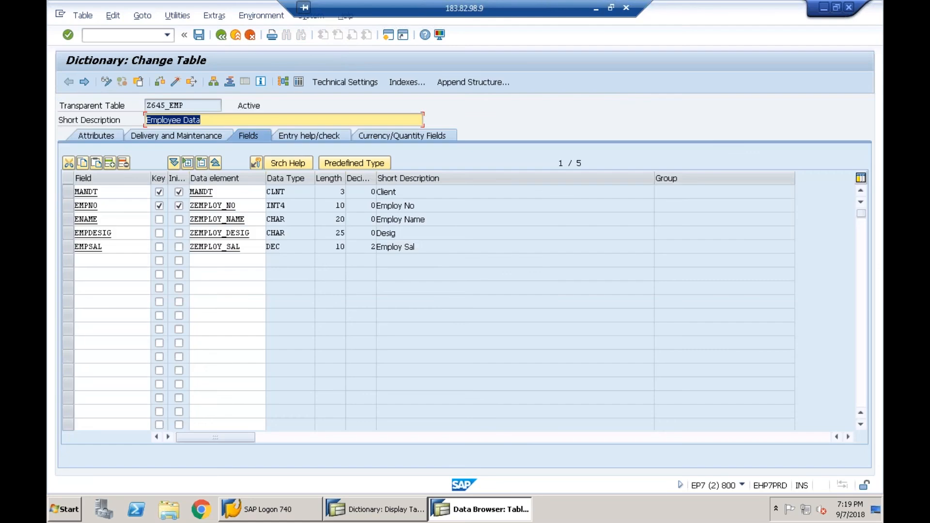
- Create a new entry for table Z645_EMP with EMPNO 2 and the employee's name
click(177, 16)
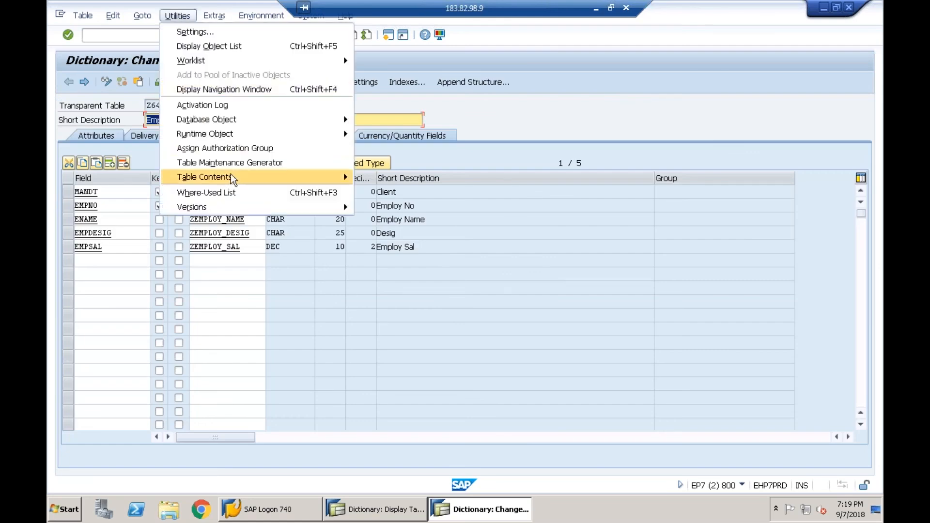
mouse_move(231, 178)
click(379, 191)
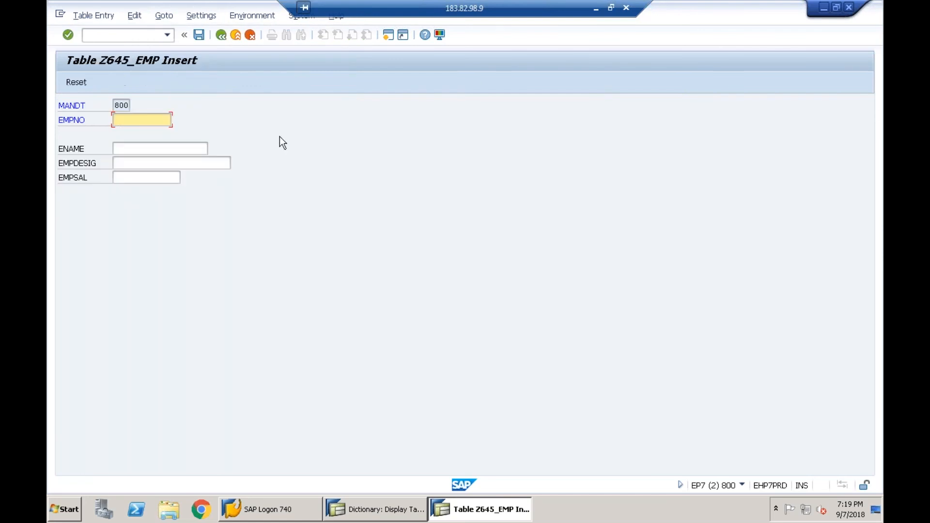
text(2)
key(Tab)
text(K)
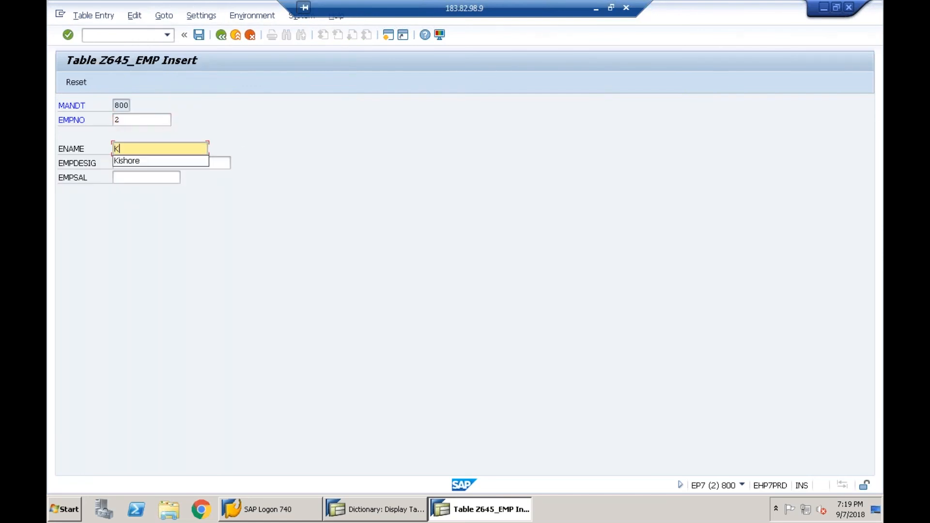
text(ishore)
- Choose Employee as the designation, set EMPSAL to 1234, save the record, and return to the table definition
key(Tab)
key(F4)
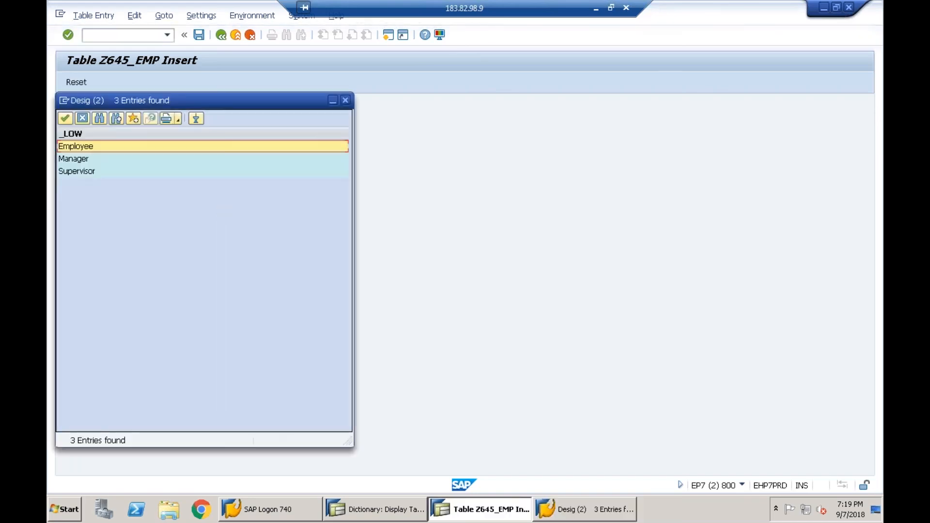
key(Return)
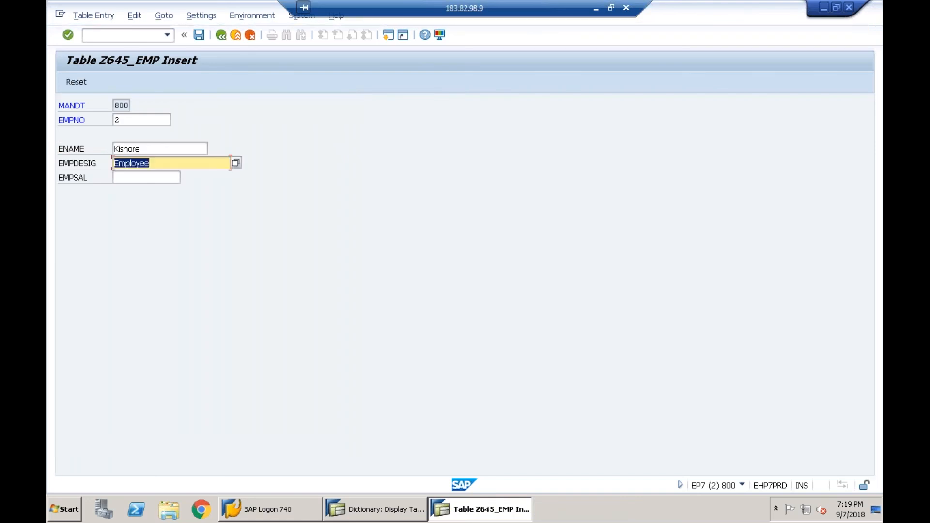
key(Tab)
text(1234)
click(199, 35)
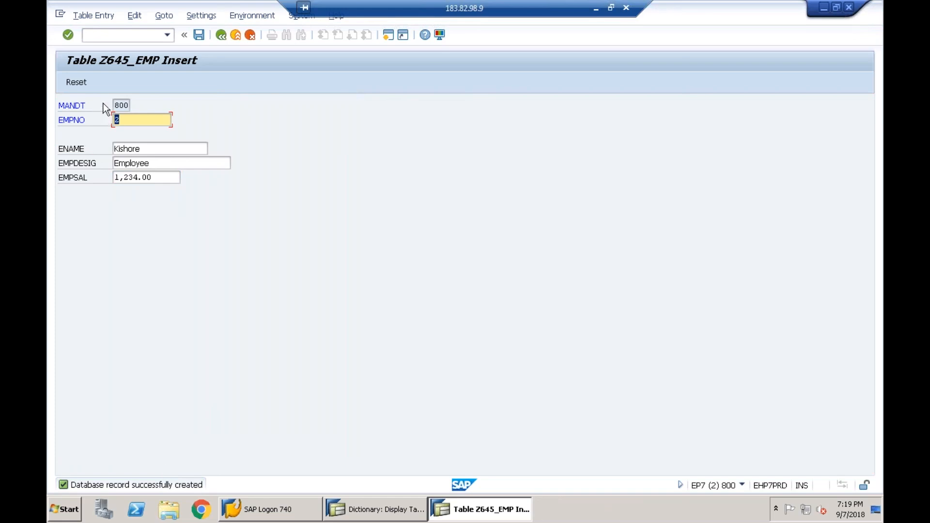
click(221, 34)
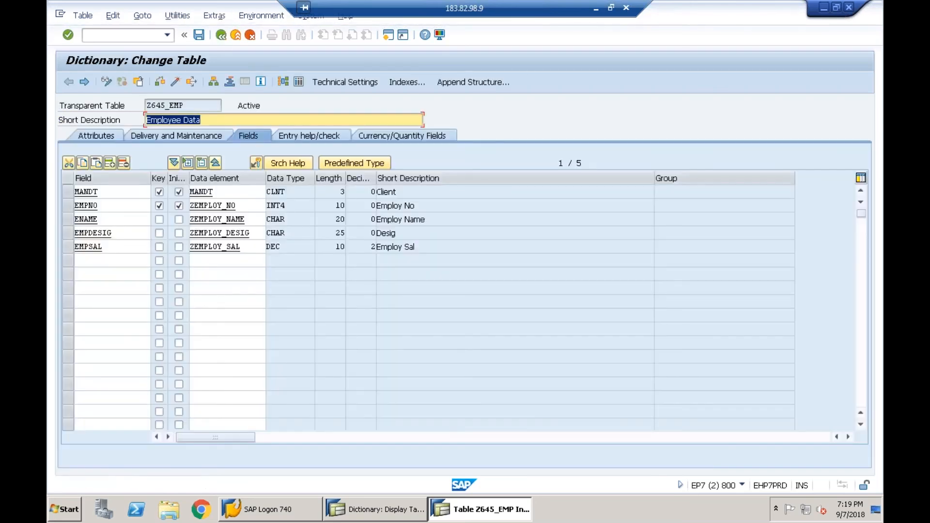
- Create another entry for table Z645_EMP with EMPNO 3 and the employee's name
click(175, 16)
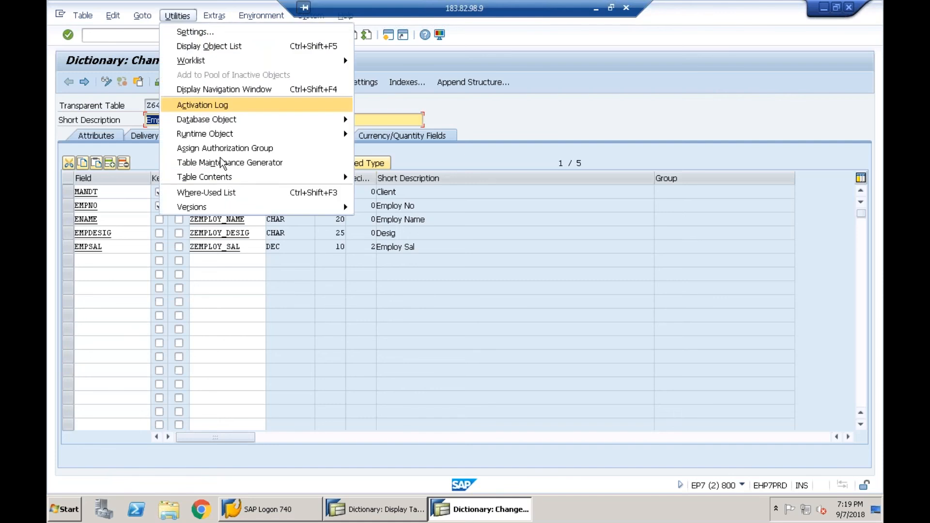
mouse_move(271, 178)
click(374, 191)
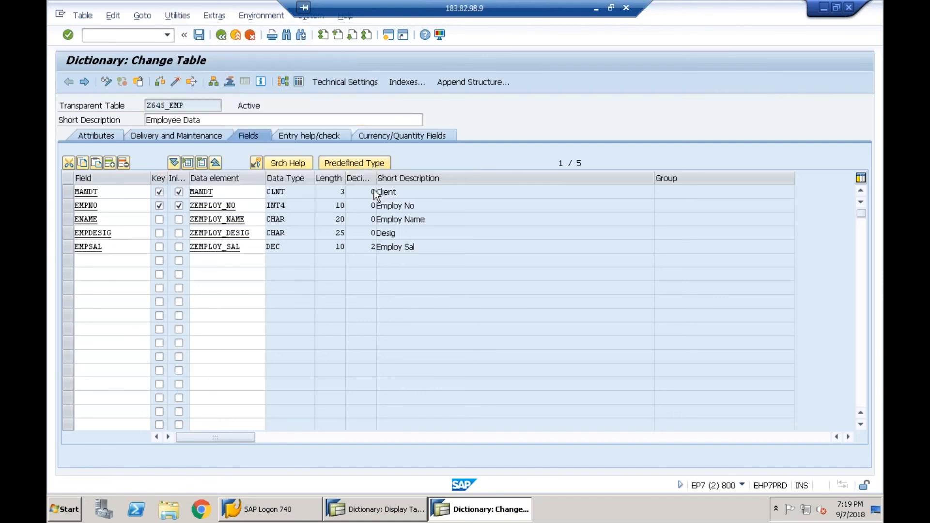
text(3)
key(Tab)
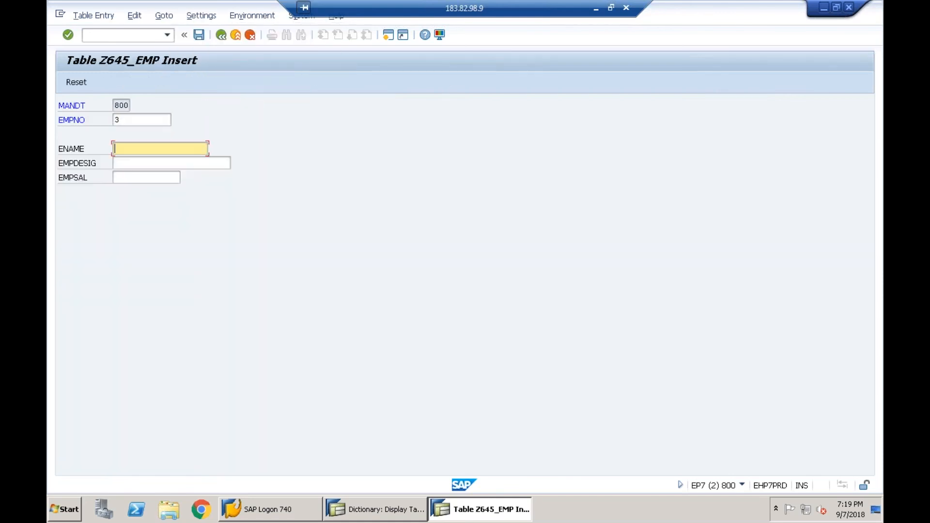
text(Pavan)
key(Tab)
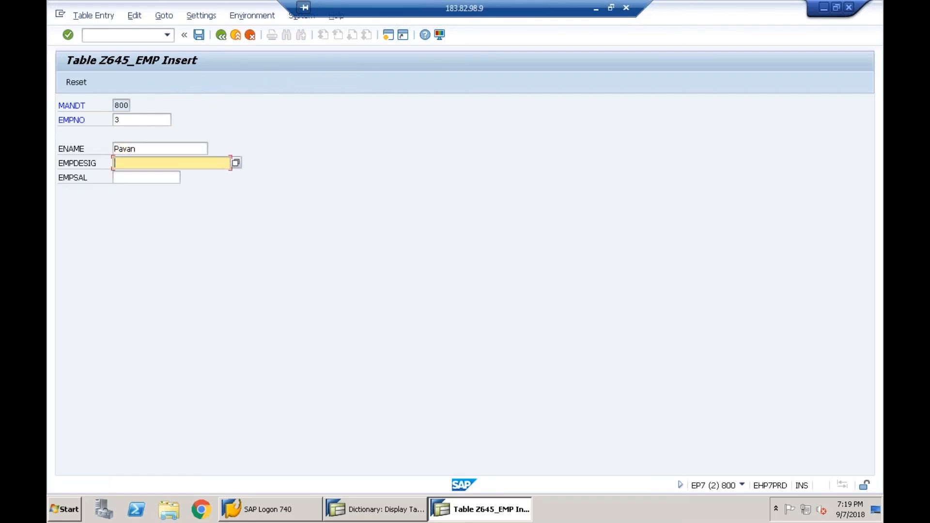
- Choose Supervisor as the designation, set EMPSAL to 100000, save the record, and return to the table definition
key(F4)
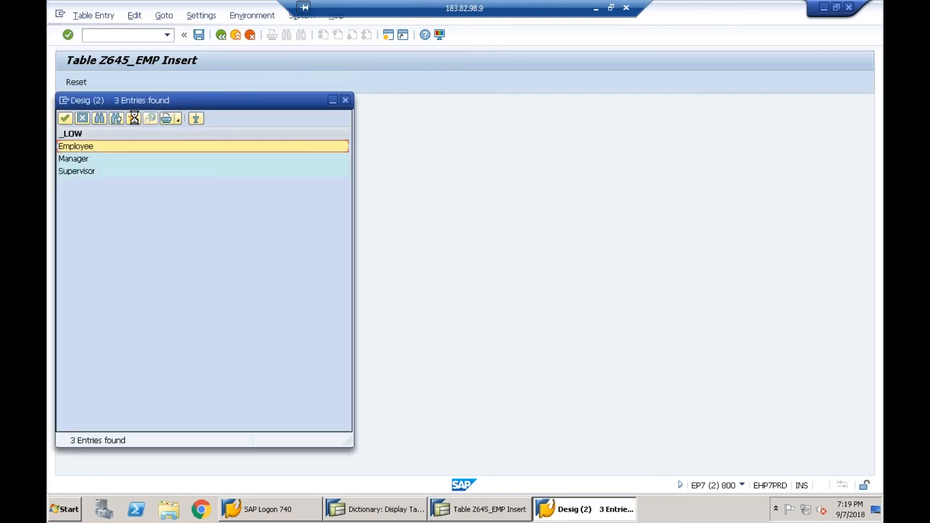
click(90, 171)
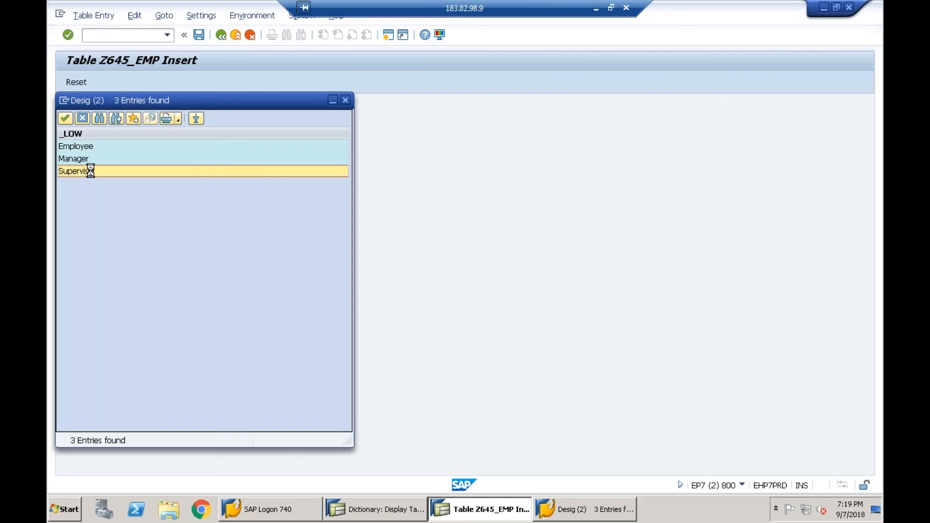
click(156, 179)
text(100000)
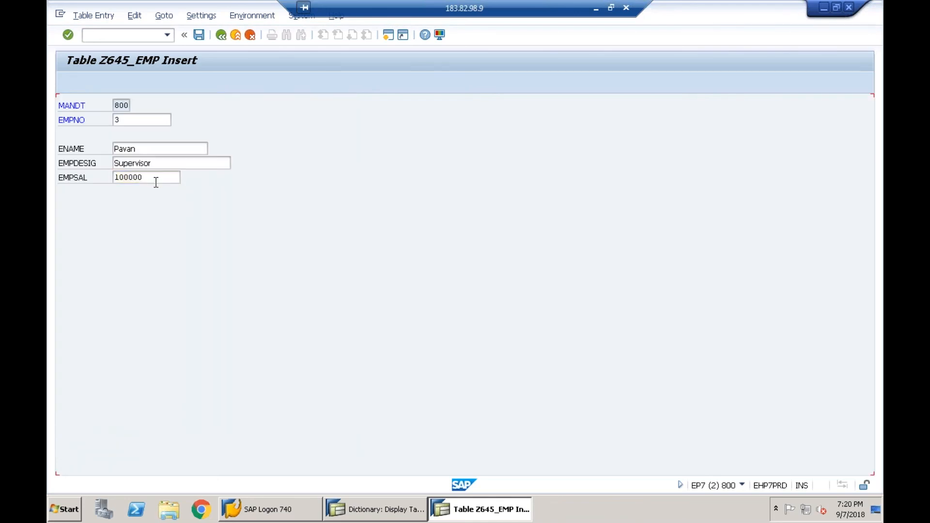
key(Return)
click(196, 33)
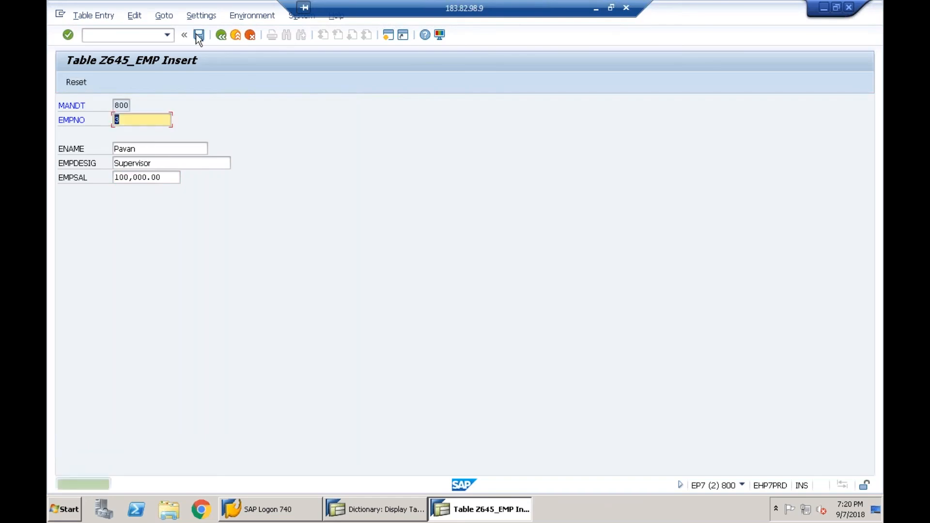
click(226, 37)
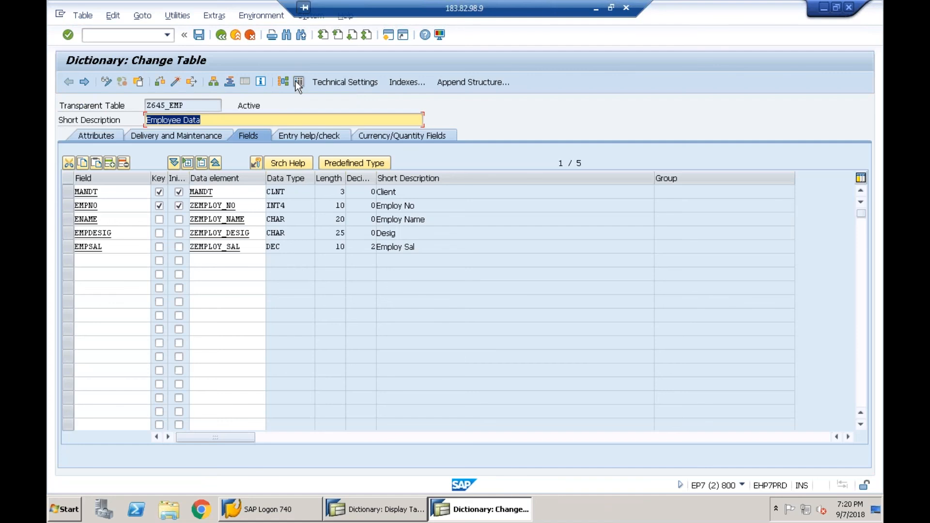
- List all stored records of table Z645_EMP in the Data Browser and return to the table definition
click(297, 81)
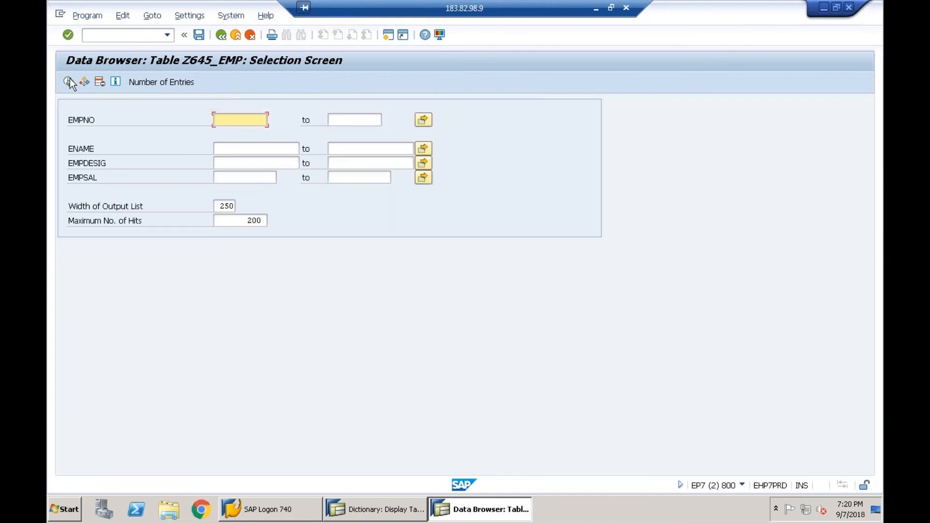
click(68, 79)
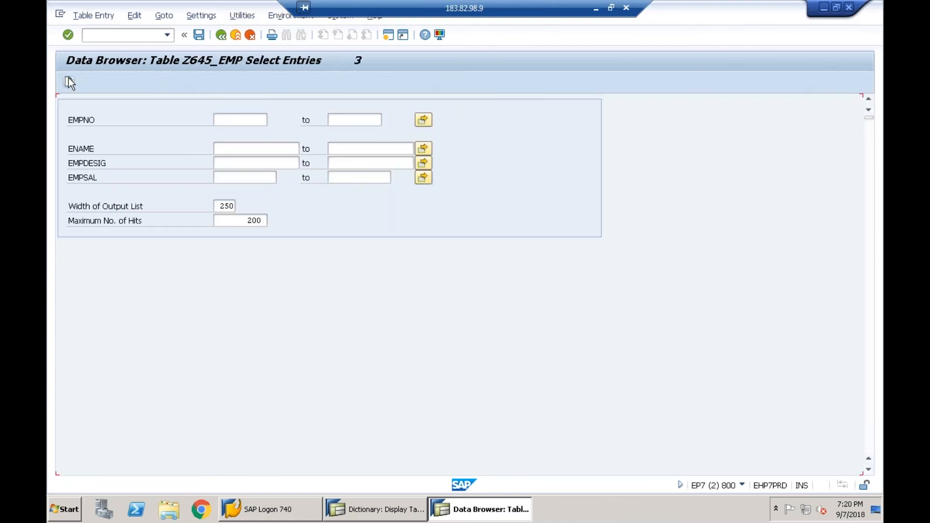
click(221, 35)
click(221, 35)
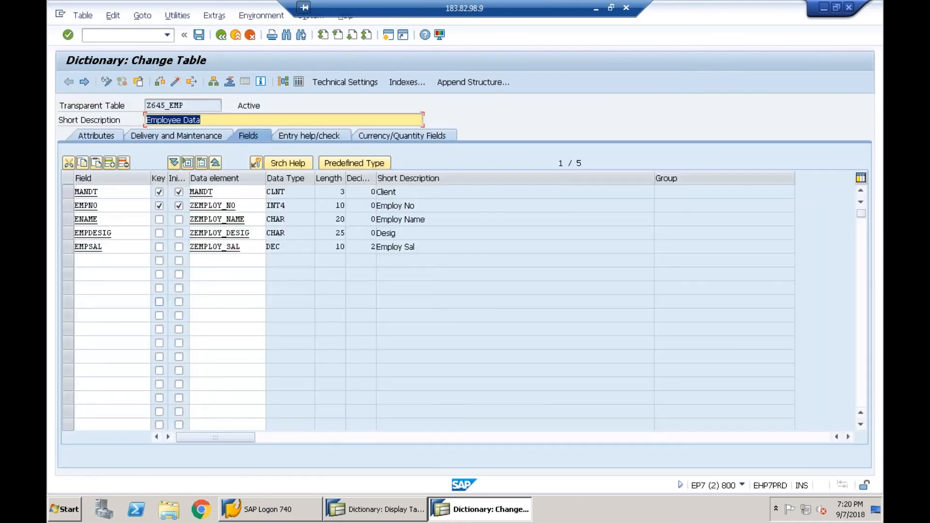
- Check the enhancement category of table Z645_EMP and close the dialog without changing it
click(599, 8)
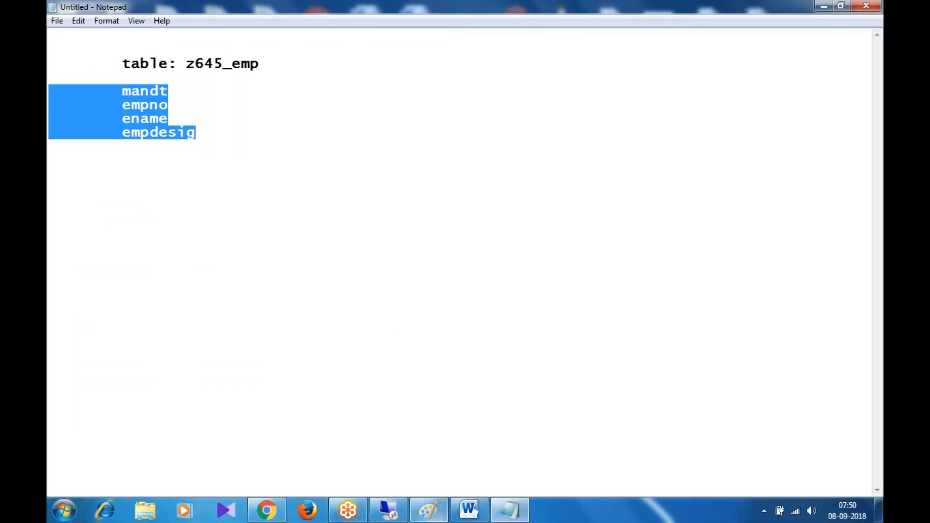
click(388, 509)
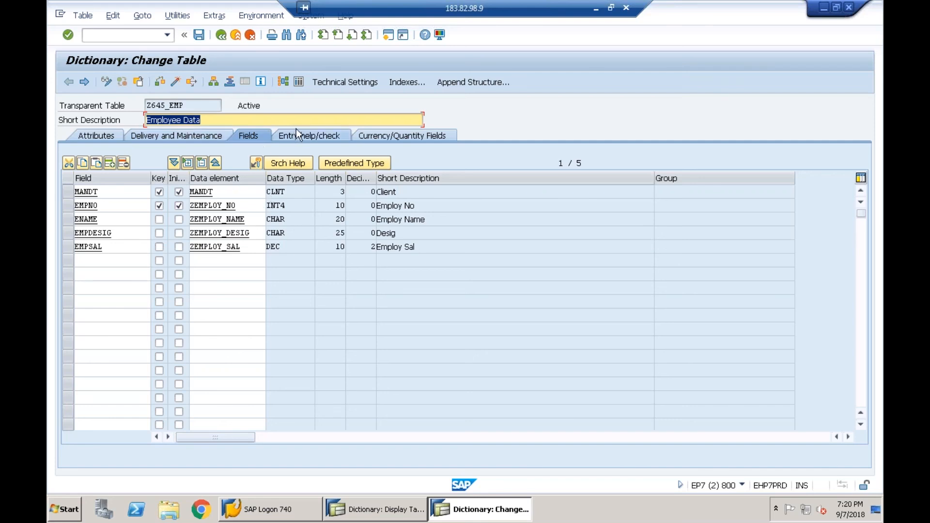
click(226, 17)
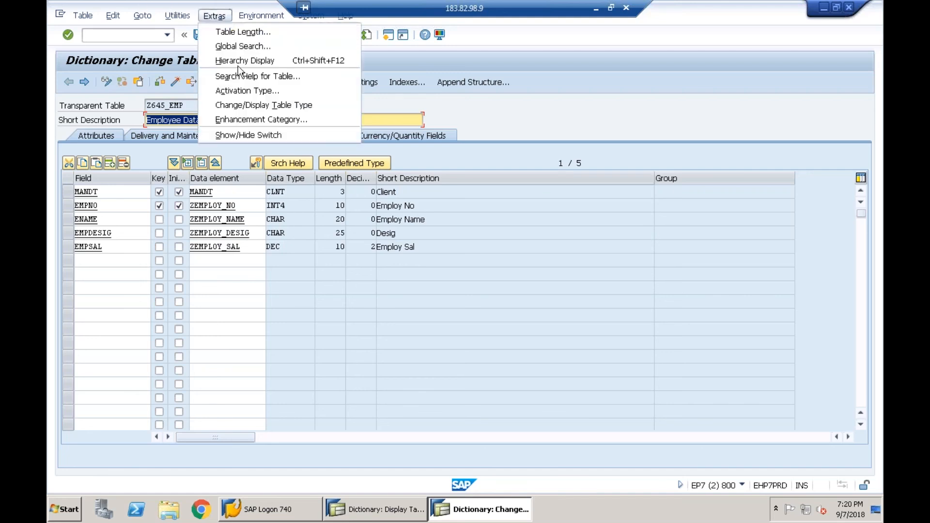
click(255, 119)
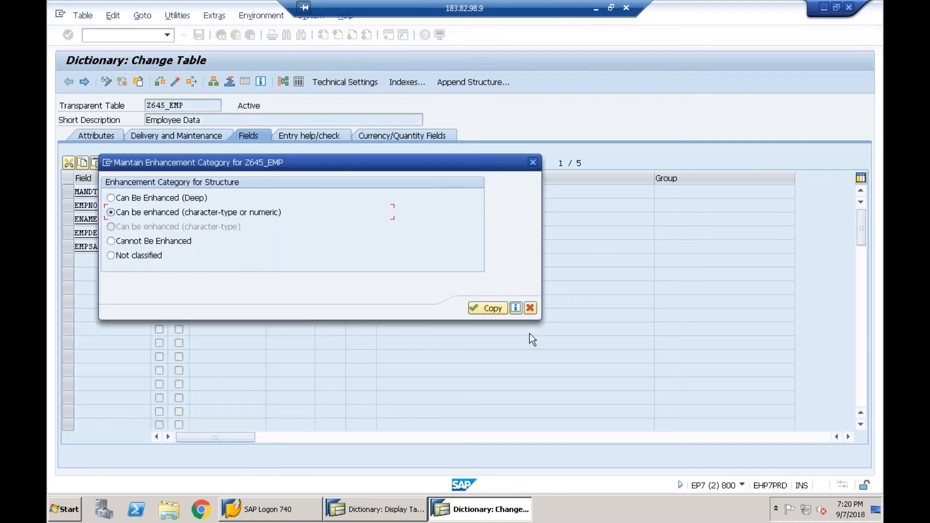
click(529, 309)
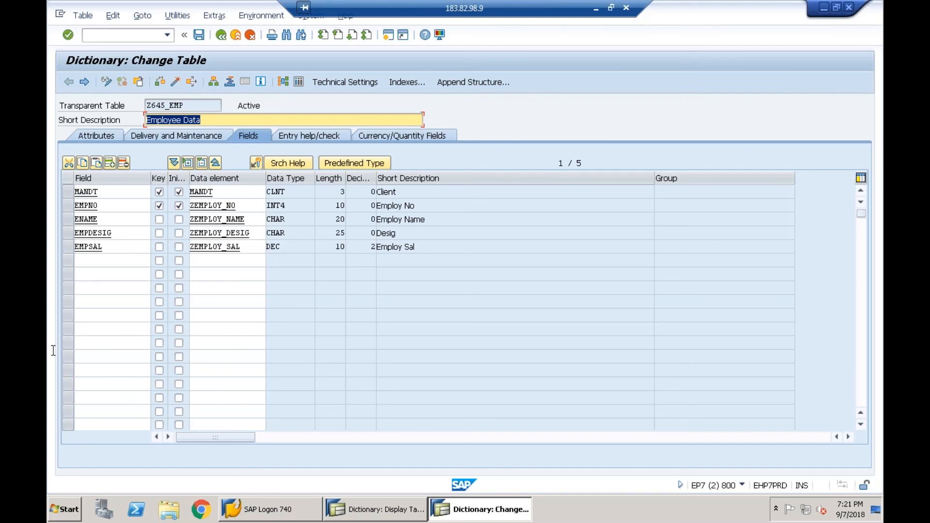
- Try the Can Be Enhanced (Deep) option as the enhancement category of Z645_EMP and cancel the dialog
click(247, 121)
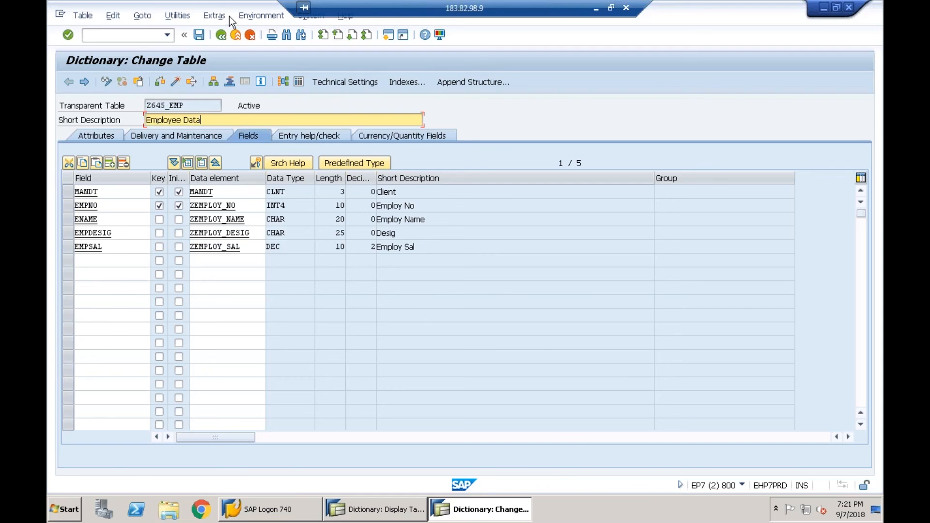
click(213, 18)
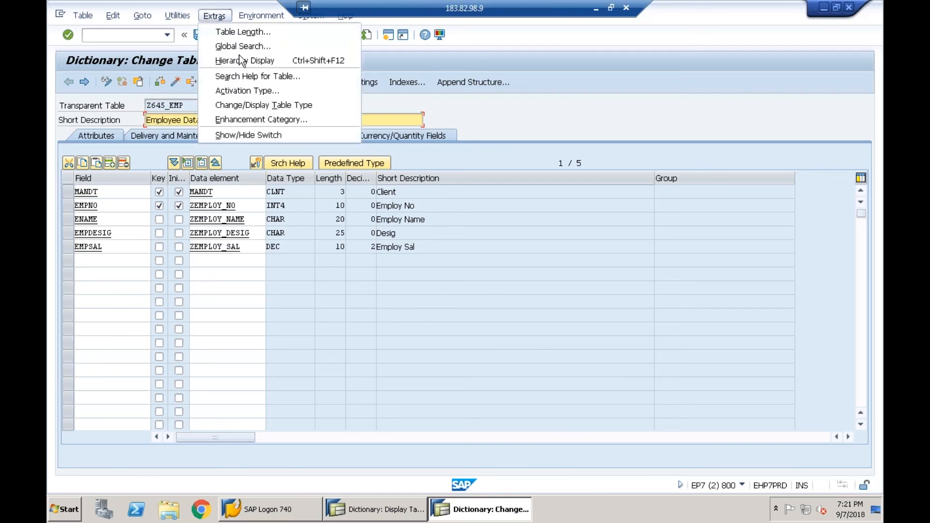
click(249, 120)
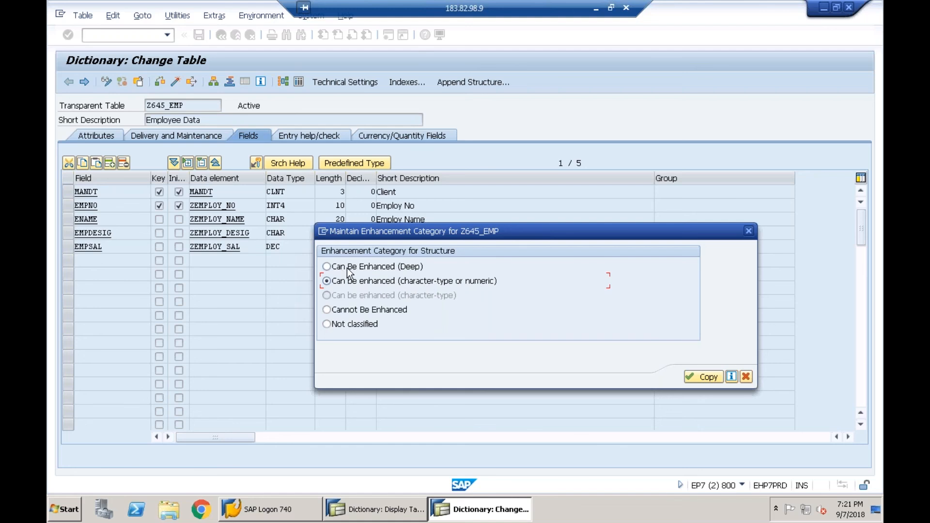
click(361, 266)
click(745, 377)
- Switch to the other Dictionary session and display the definition of table KNA1
click(379, 511)
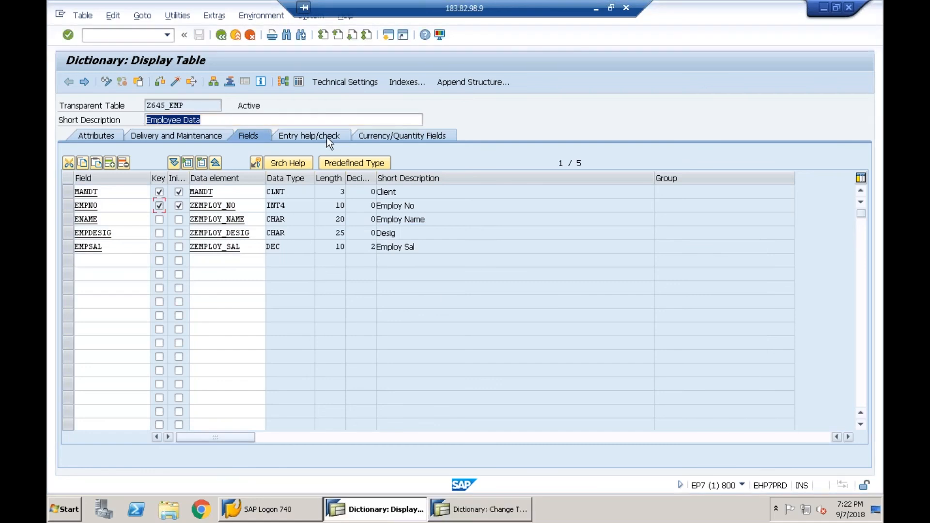
click(189, 105)
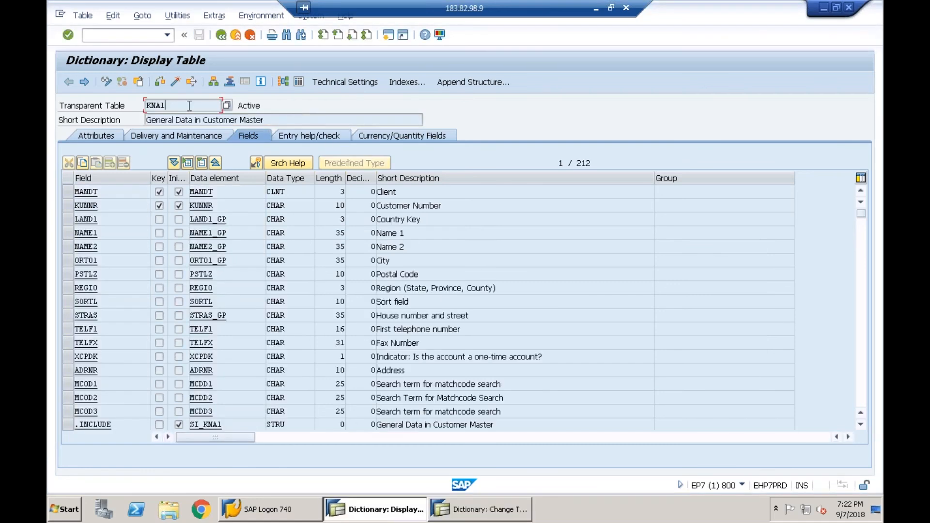
click(565, 166)
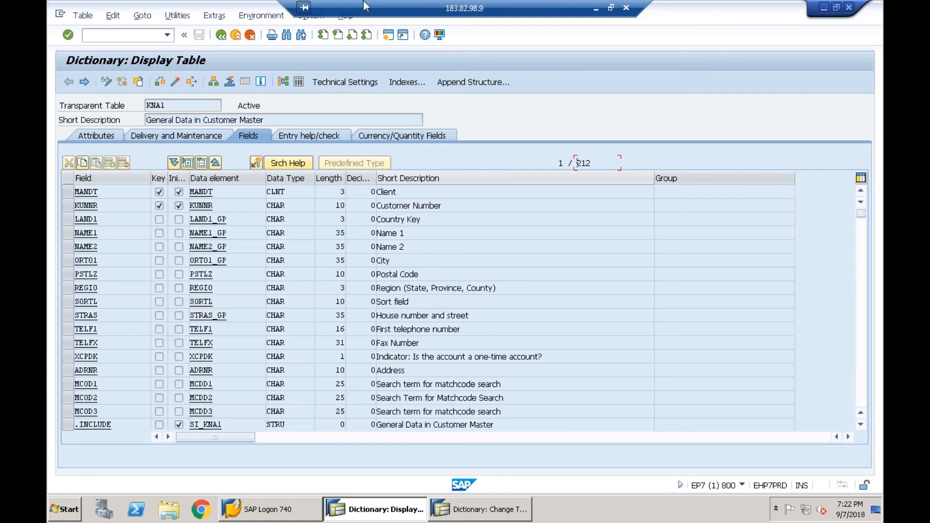
click(214, 15)
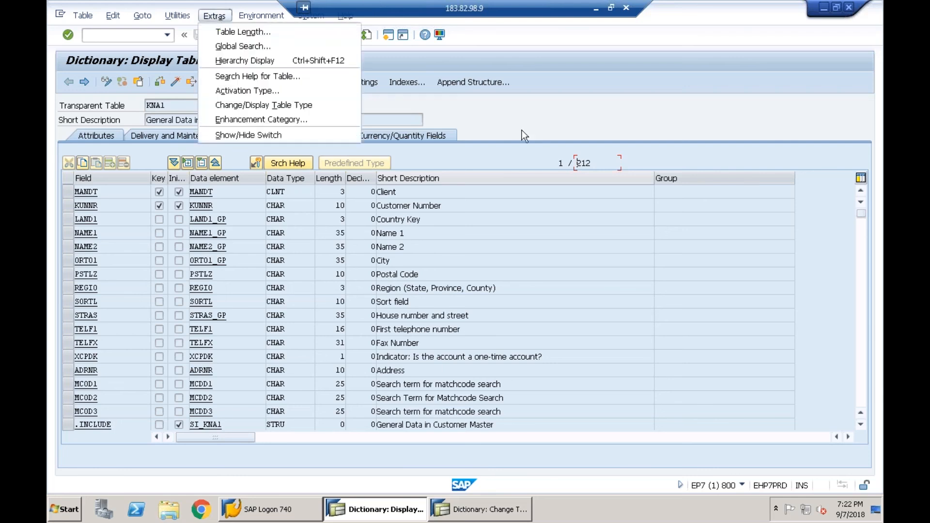
click(601, 141)
click(170, 106)
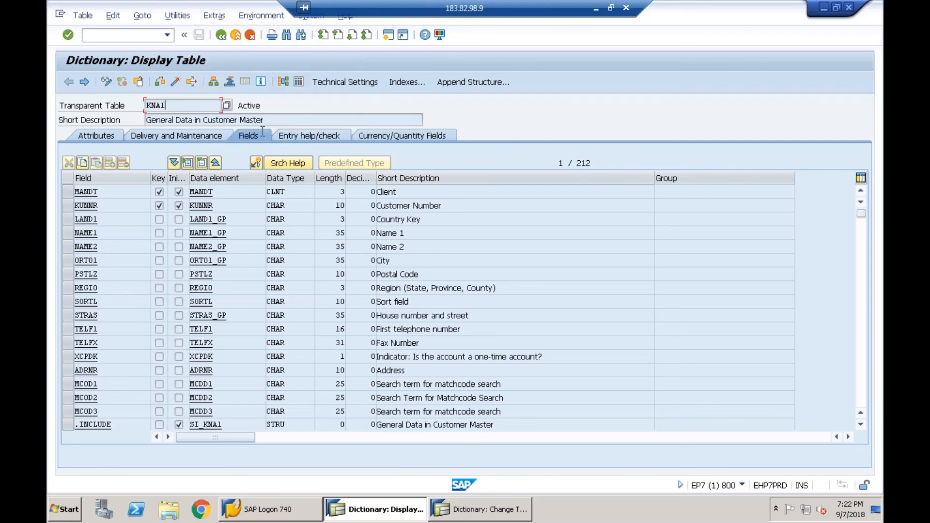
click(610, 160)
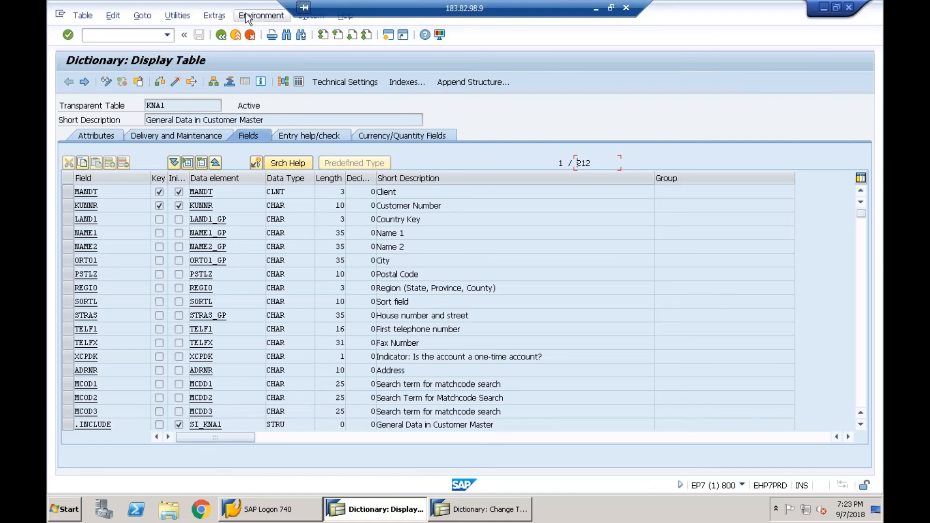
- View the enhancement category of the standard table KNA1 and close the dialog
click(215, 17)
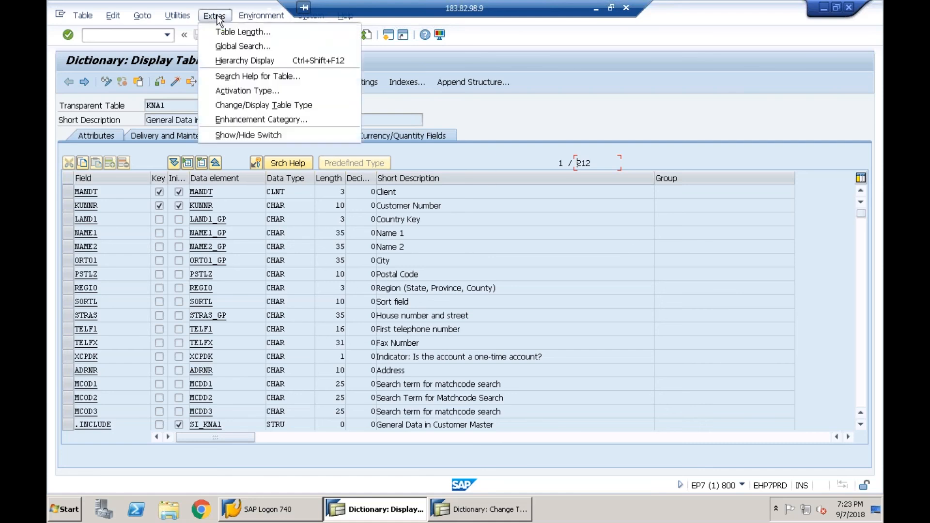
click(261, 119)
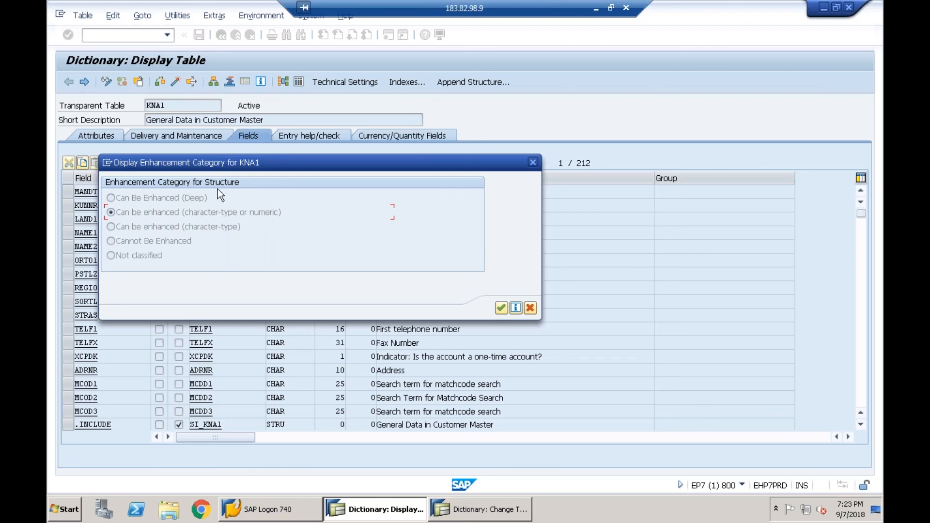
click(530, 308)
click(214, 15)
click(231, 118)
click(530, 308)
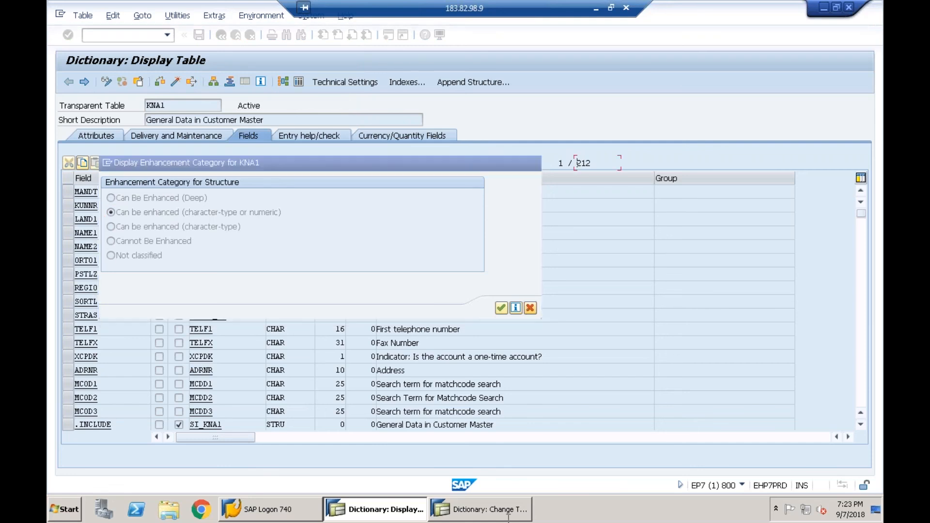
- Return to the Z645_EMP session, review its enhancement category options for comparison, and close the dialog unchanged
click(493, 515)
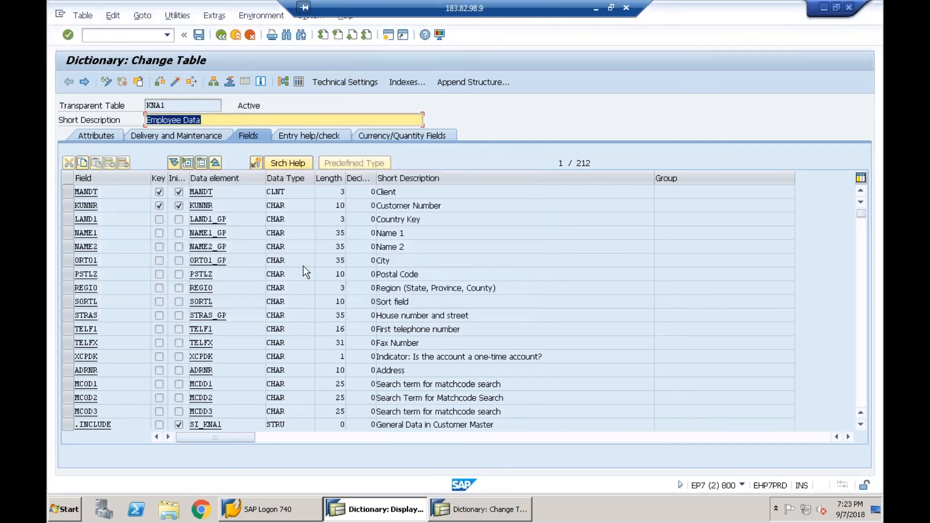
click(213, 17)
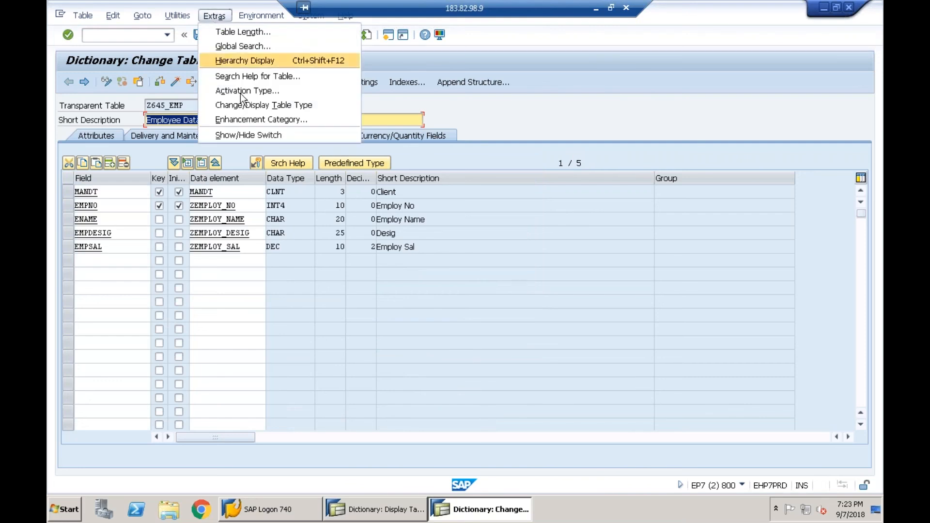
click(240, 117)
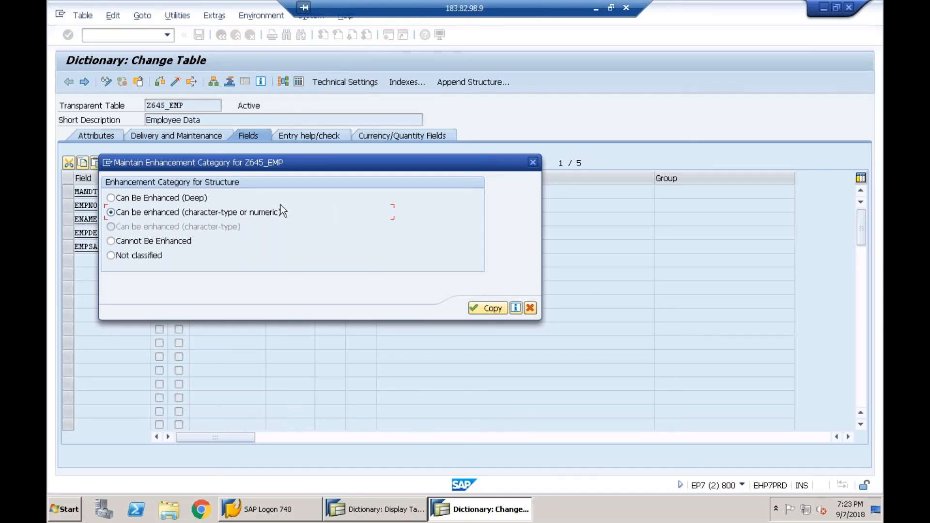
click(529, 308)
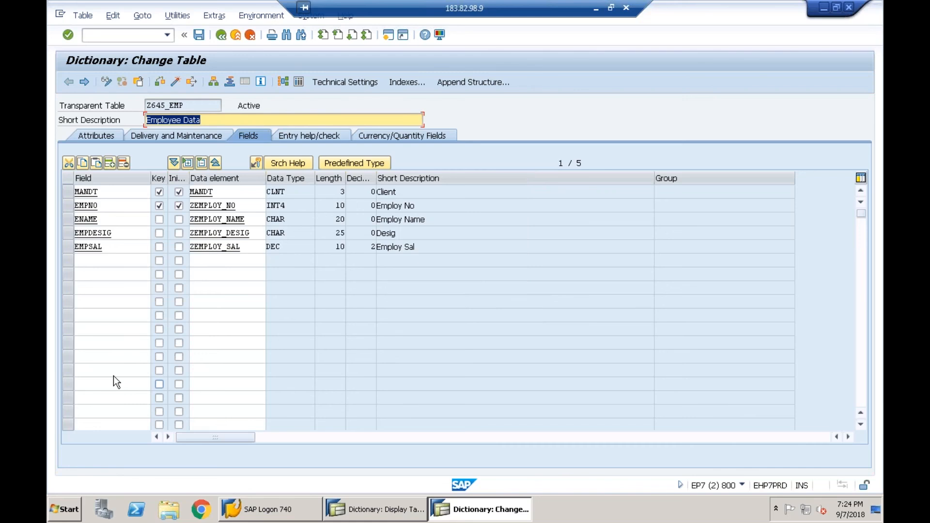
click(215, 16)
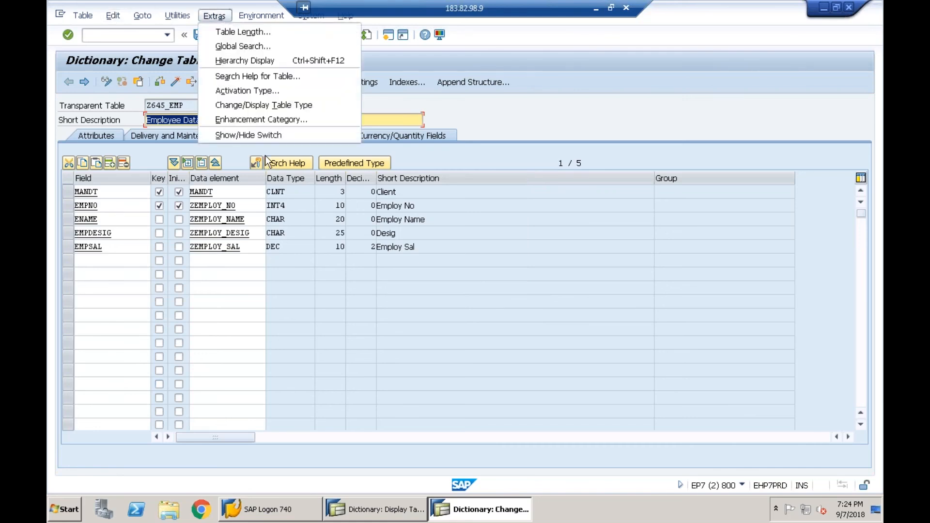
click(275, 122)
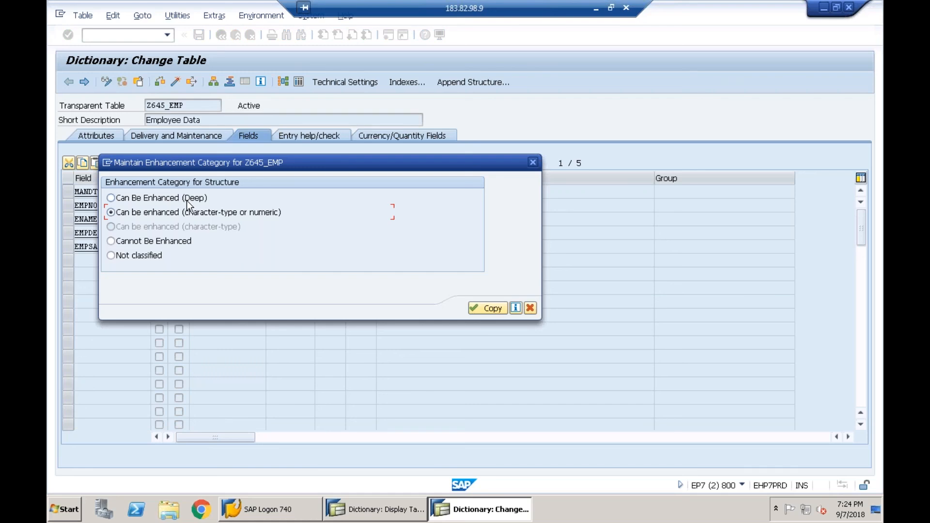
click(530, 309)
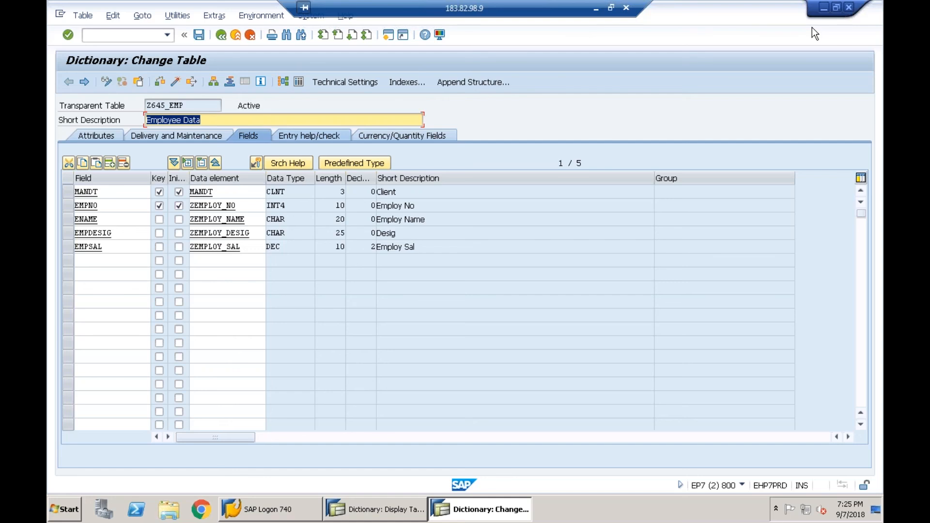
- View the table maintenance generator for Z645_EMP and the field labels of data element ZEMPLOY_NAME, returning to the table definition
key(ctrl+shift+F10)
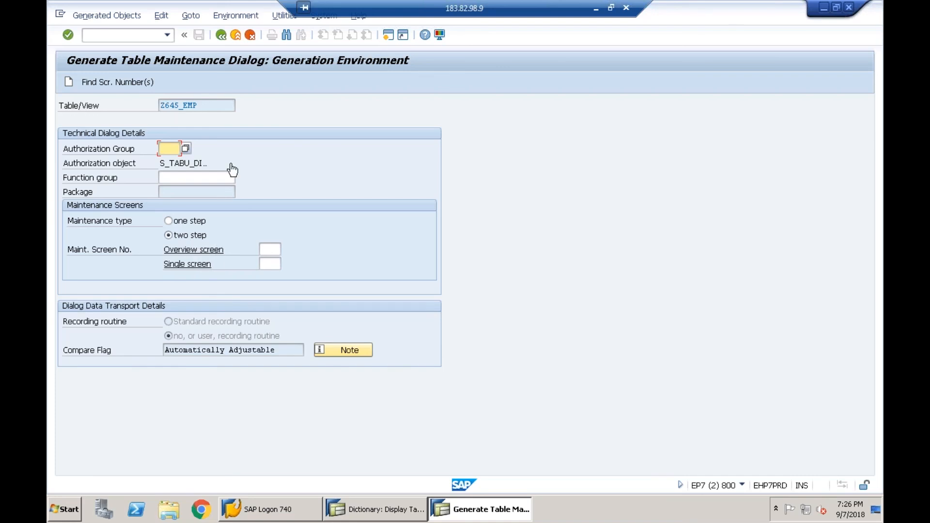
click(221, 36)
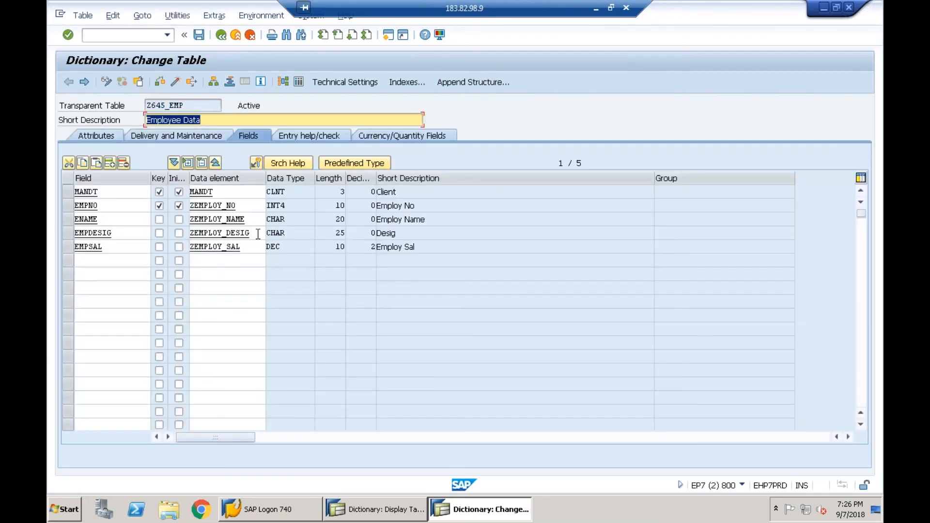
double_click(232, 220)
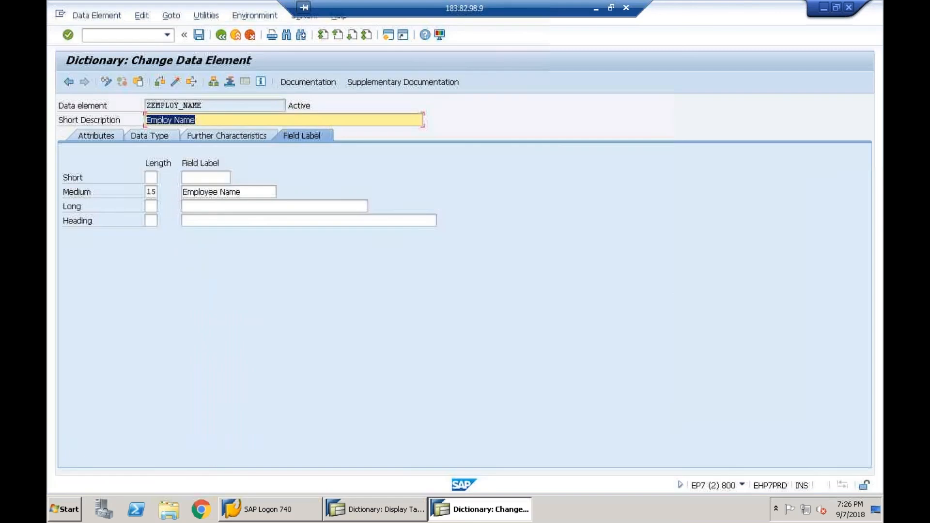
click(222, 34)
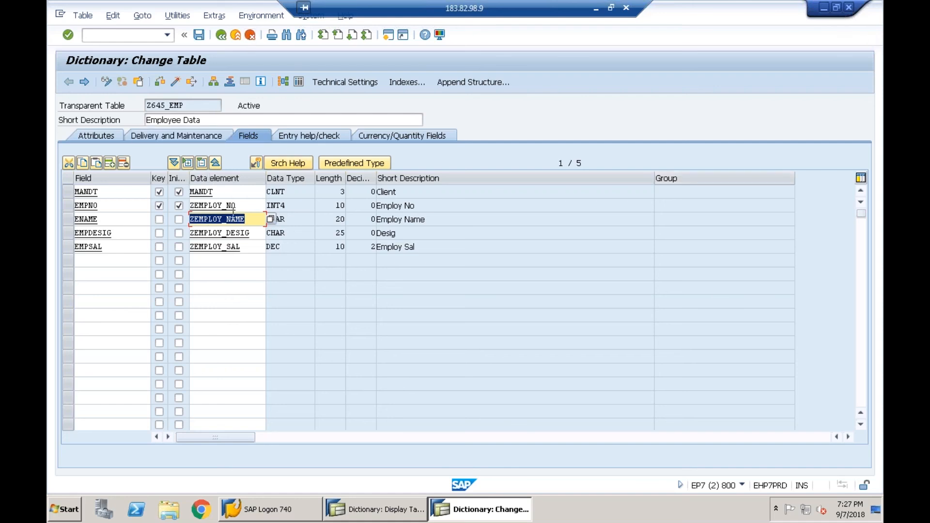
click(240, 233)
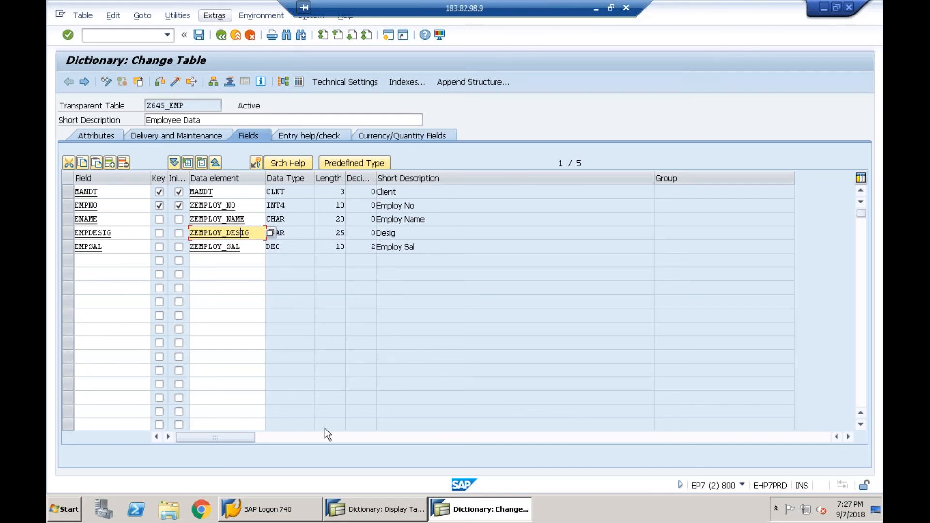
- Switch to the Dictionary session showing table KNA1 and examine the data types in its field list
click(381, 515)
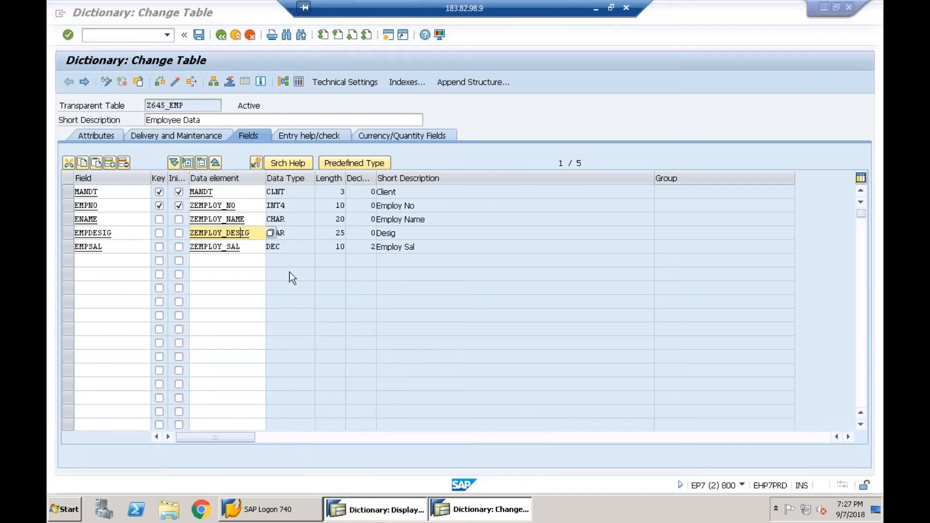
click(220, 285)
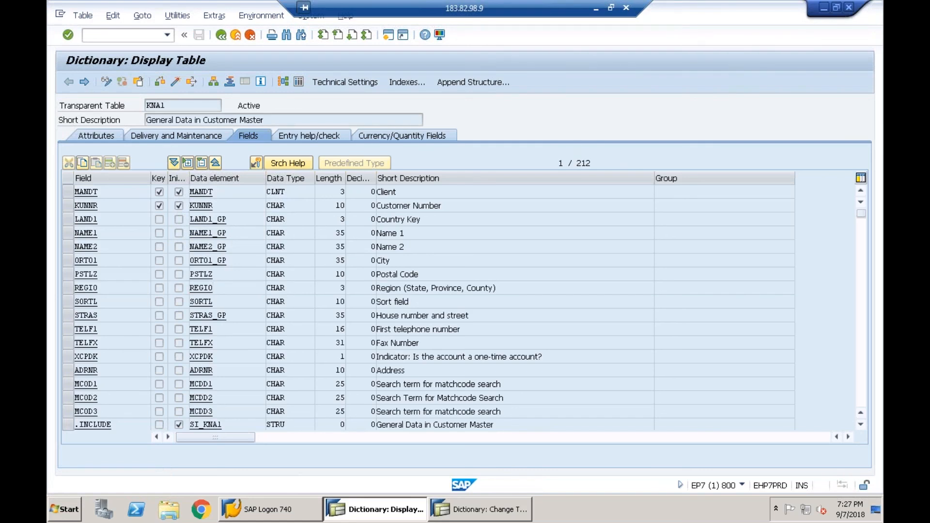
key(Page_Down)
key(Page_Down)
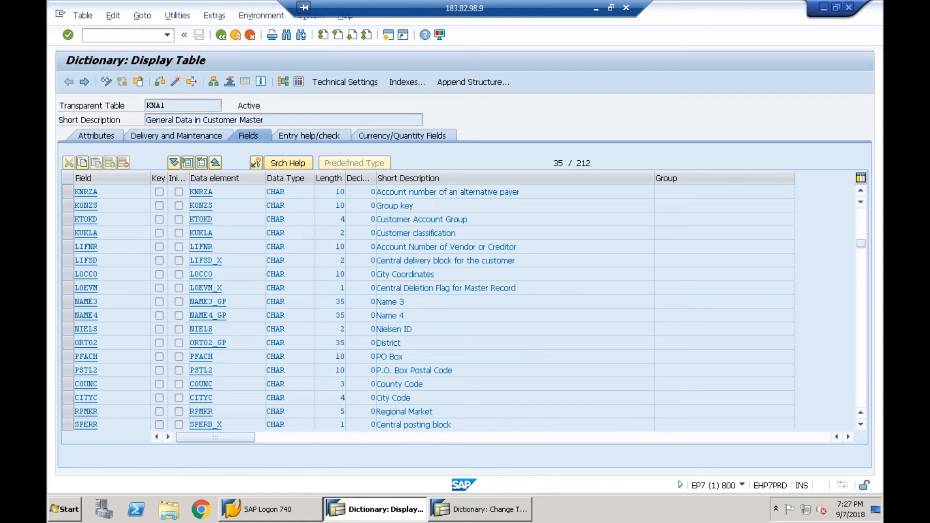
key(Page_Down)
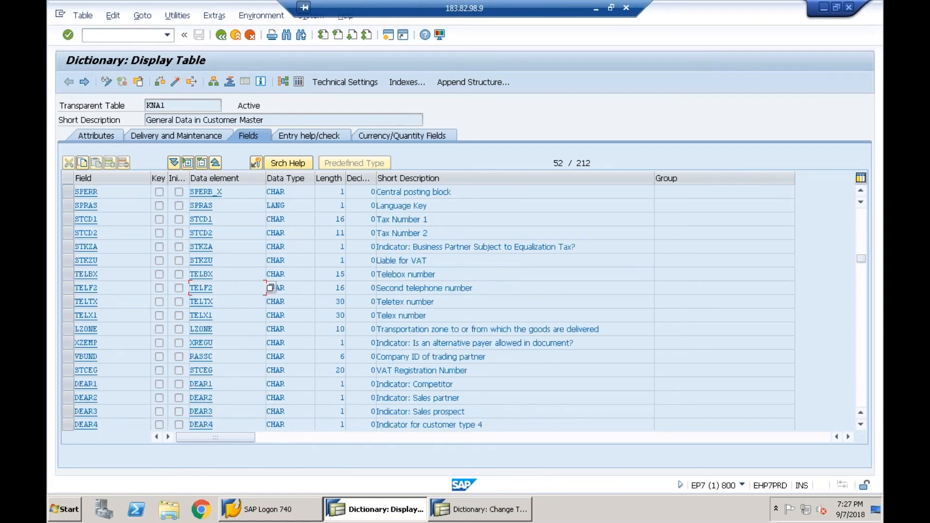
key(Page_Down)
key(Page_Down)
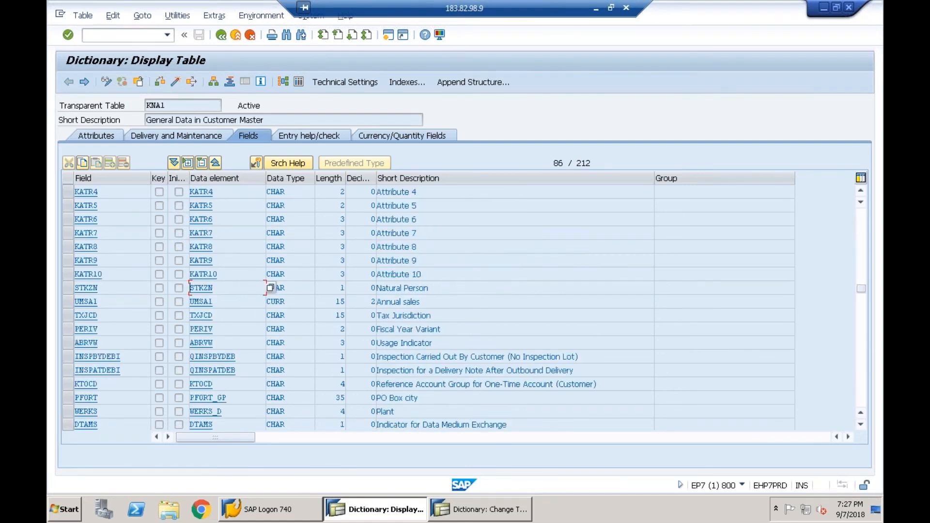
- Display the enhancement category of table KNA1 and close the dialog
click(213, 16)
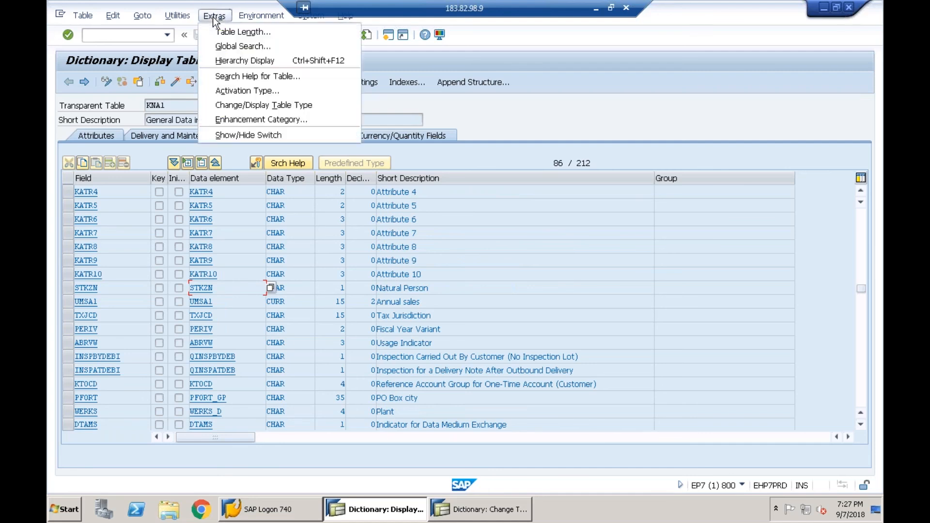
click(268, 119)
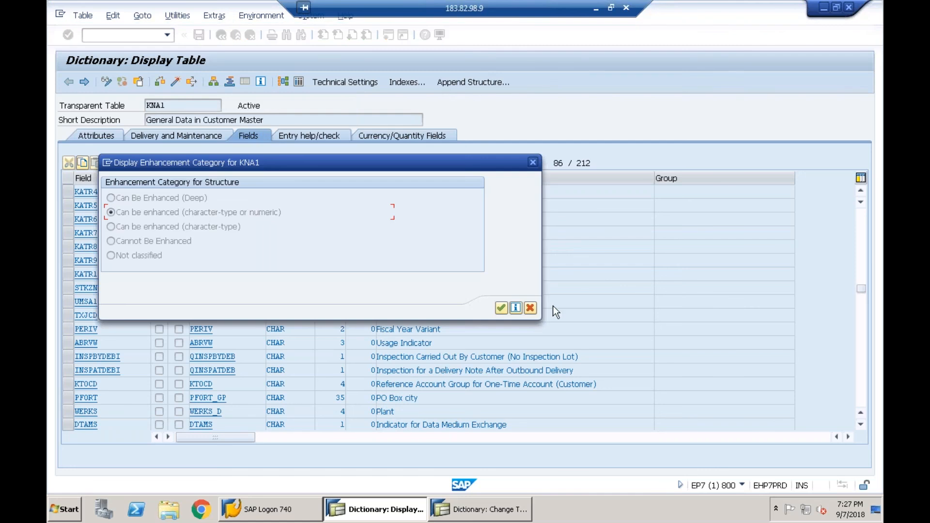
click(531, 309)
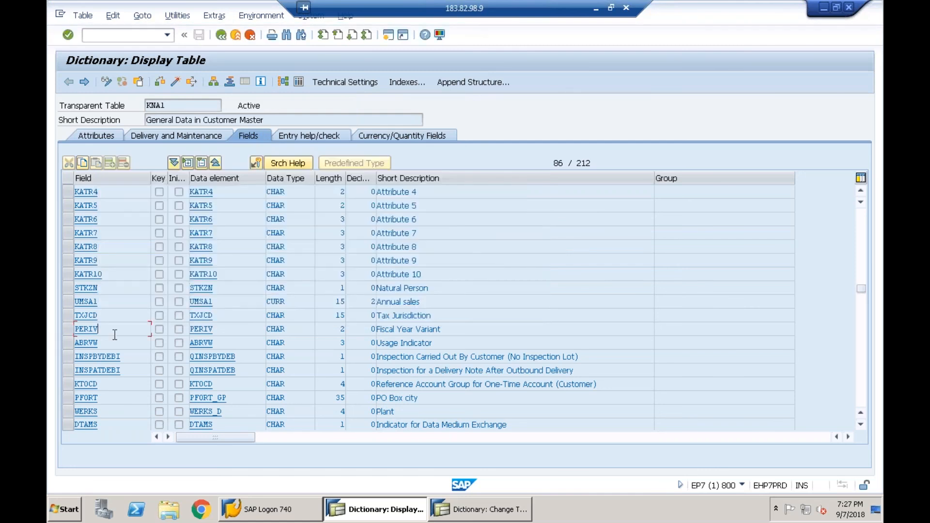
- Review further KNA1 fields, including the customer condition groups, and recheck the table's enhancement category before closing the dialog
key(Page_Down)
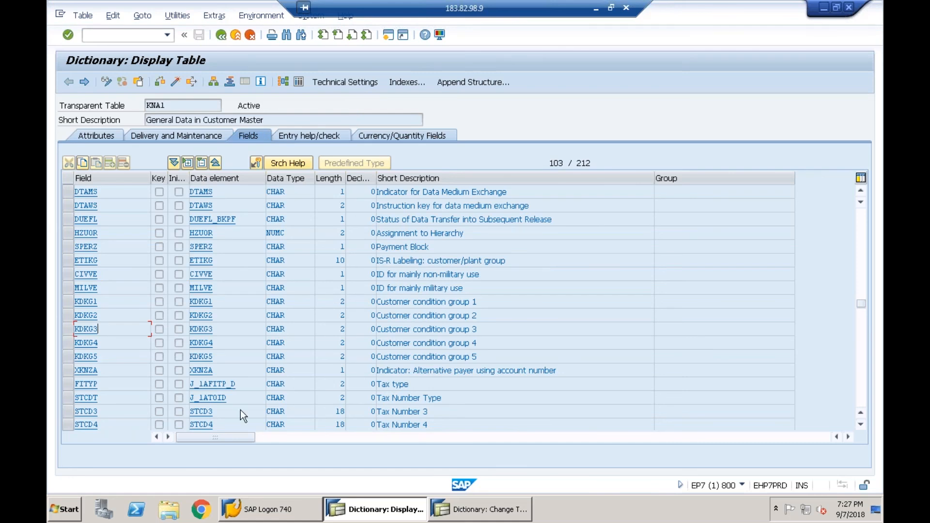
click(207, 17)
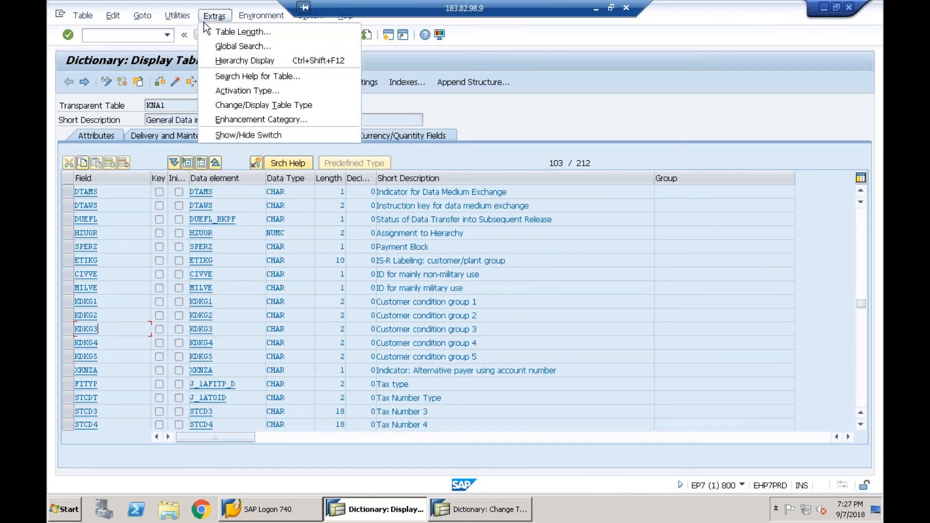
click(248, 135)
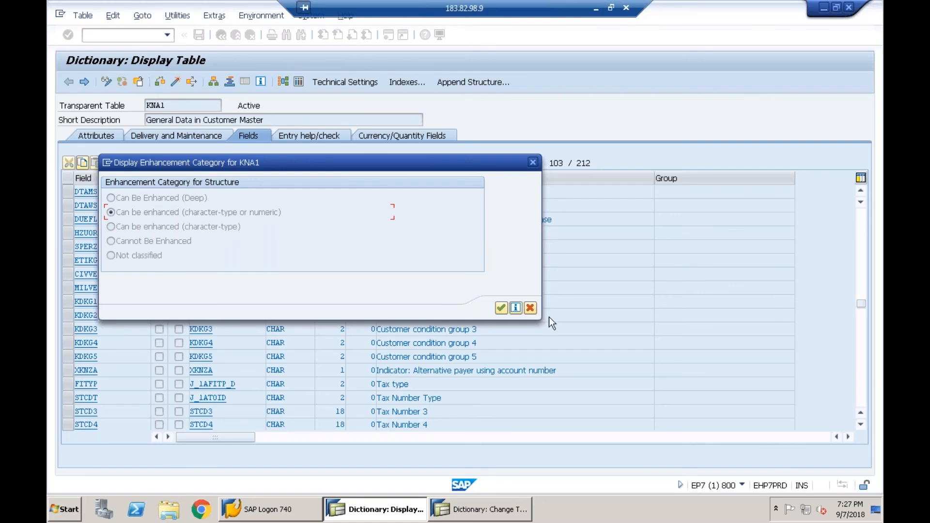
click(530, 308)
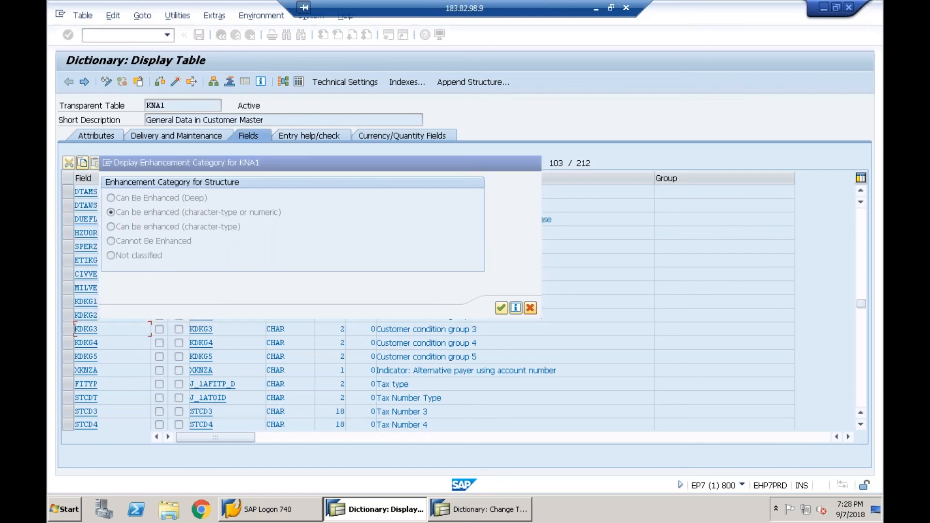
- Examine the rest of the KNA1 field list down to the .APPEND structures such as AKNA1_FMFG
click(202, 347)
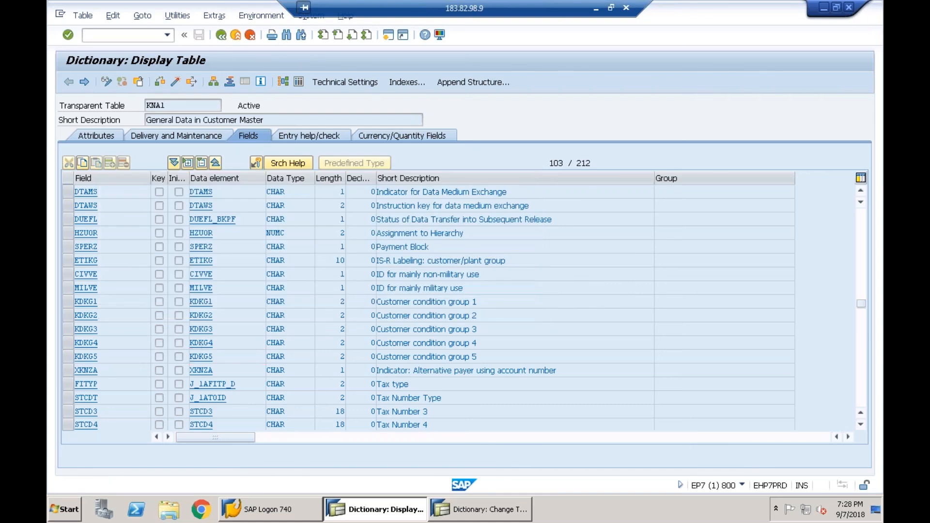
key(Page_Down)
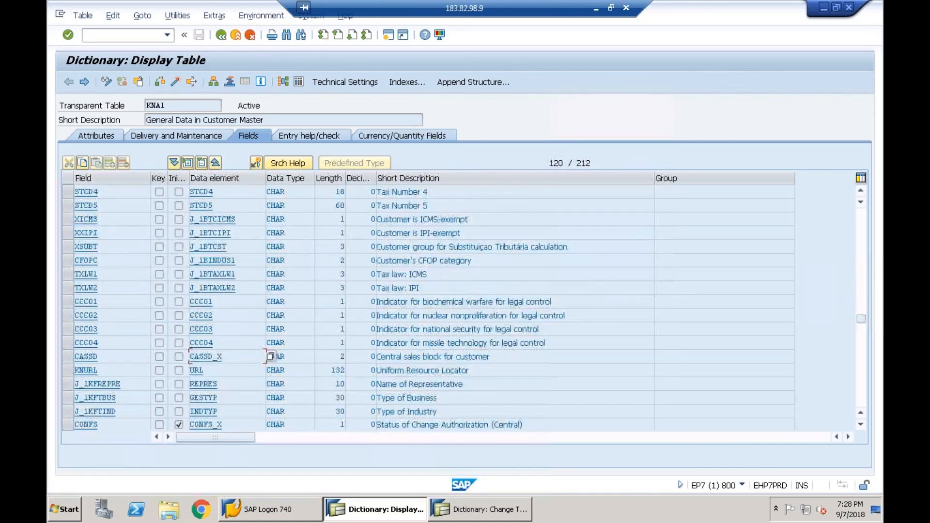
key(Page_Down)
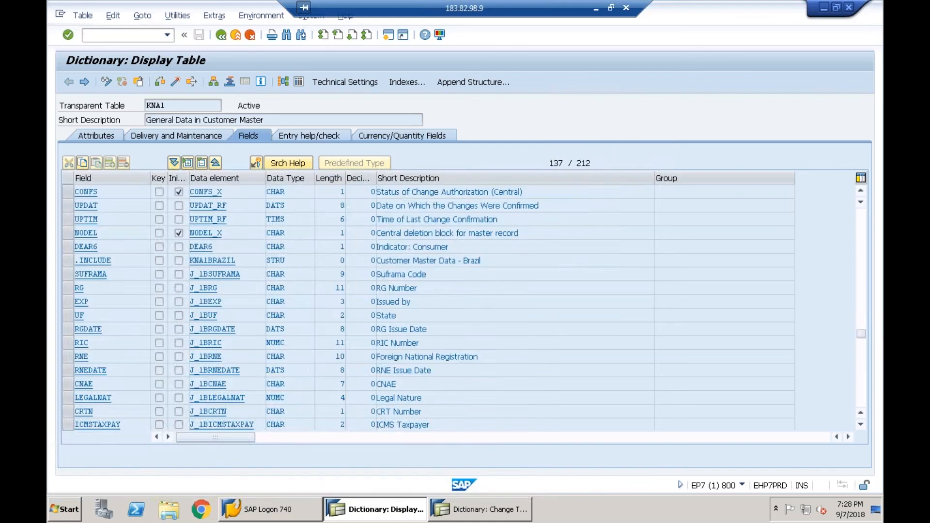
key(Page_Down)
key(Page_Down)
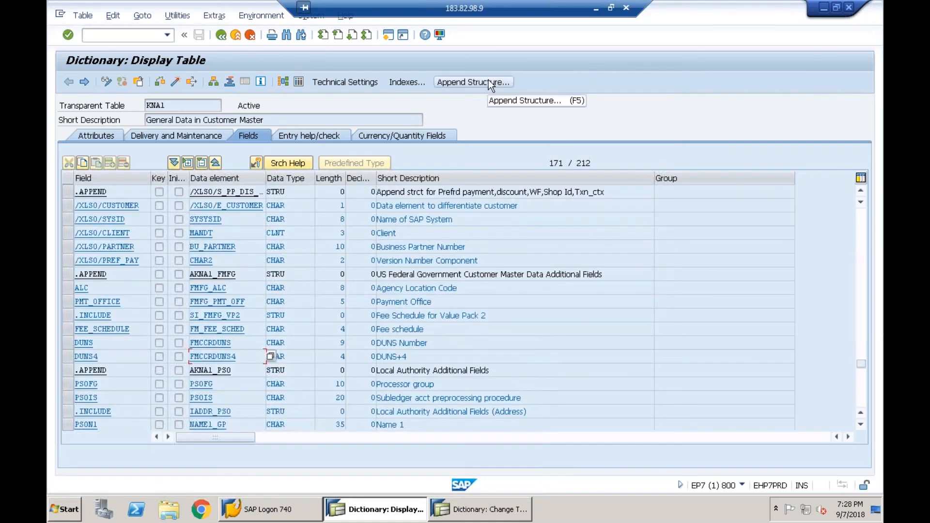
click(136, 274)
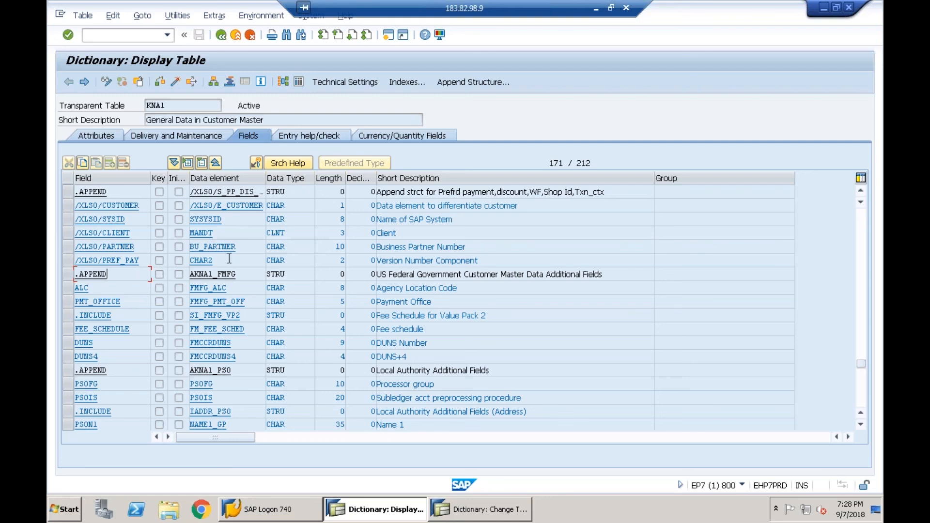
click(252, 246)
- Reopen the enhancement category of KNA1 and show its help documentation in a maximized window
click(214, 16)
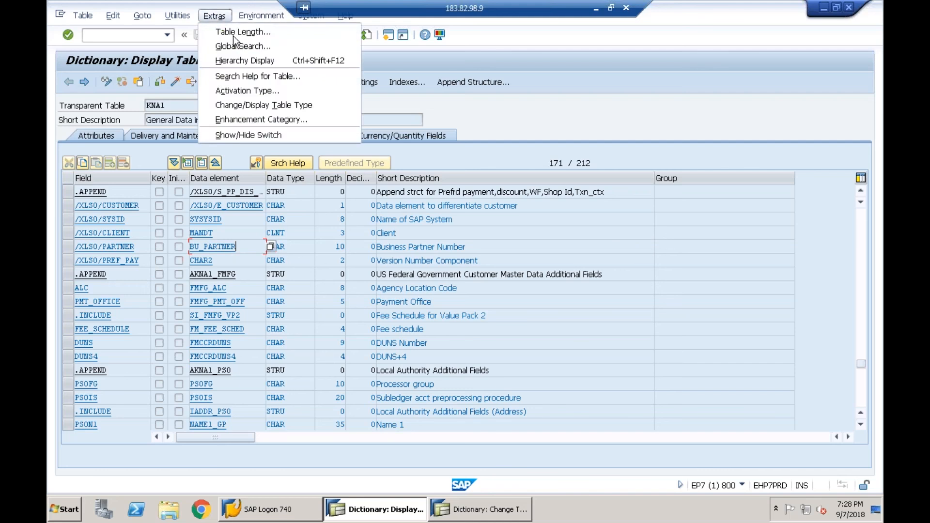
click(259, 118)
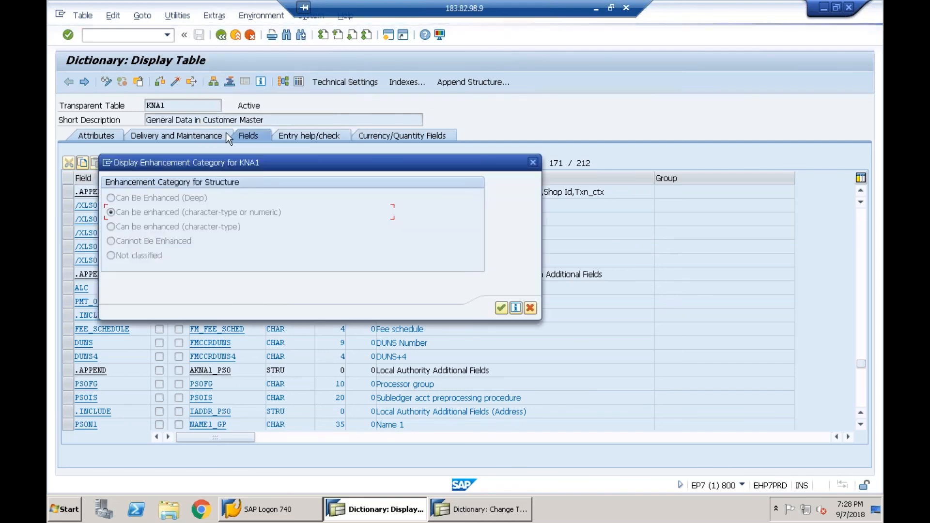
drag(248, 161, 347, 131)
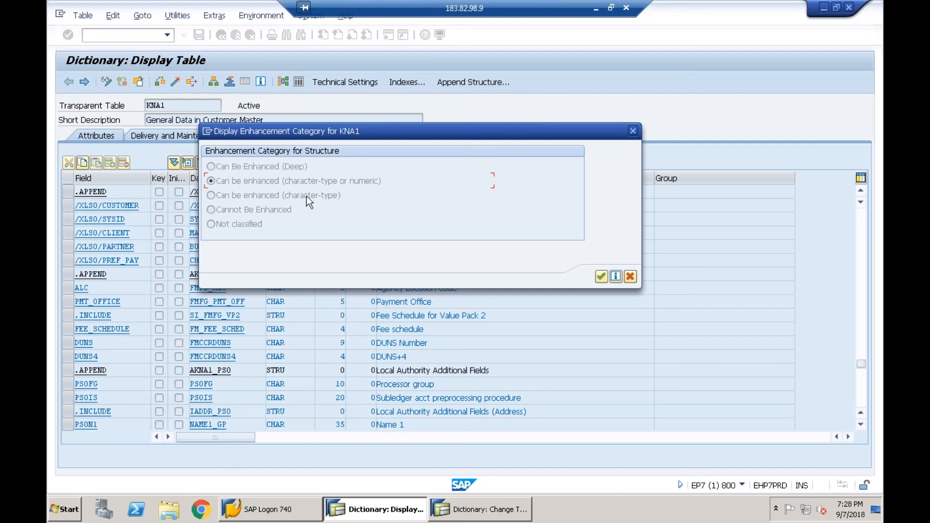
key(Escape)
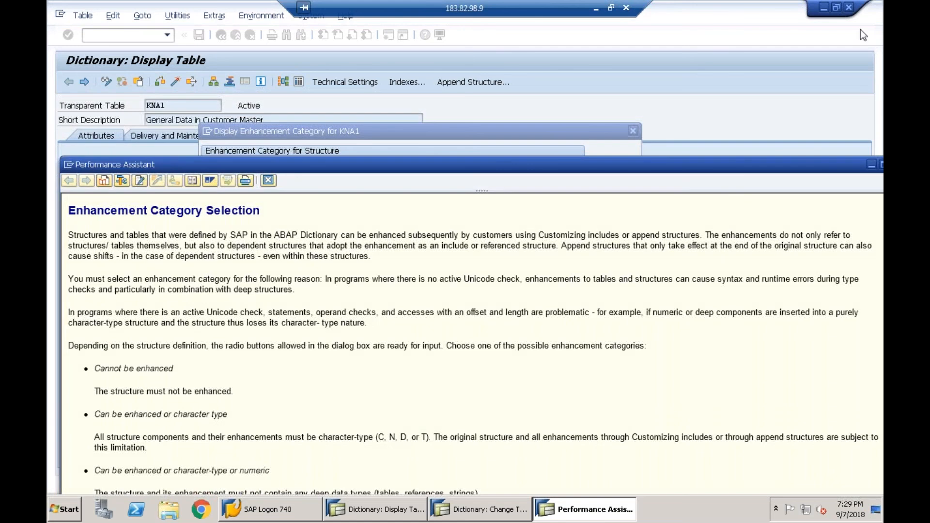
double_click(524, 159)
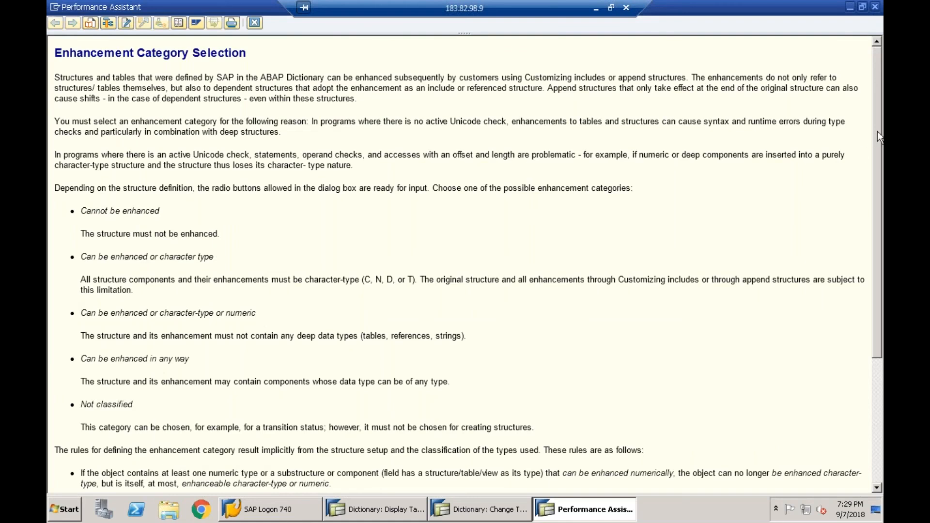
- Read the Enhancement Category Selection documentation on the possible categories and their rules, and close the help window
scroll(465, 265, down, 2)
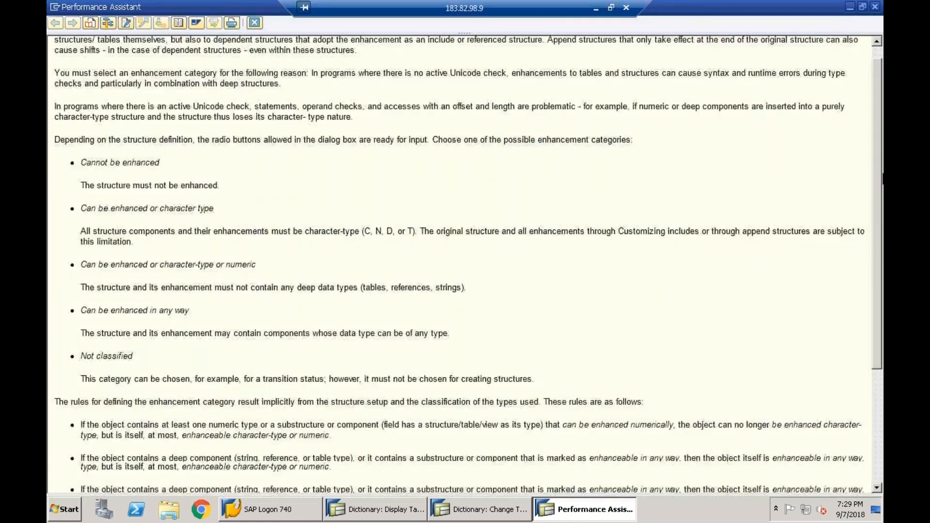
scroll(882, 178, down, 2)
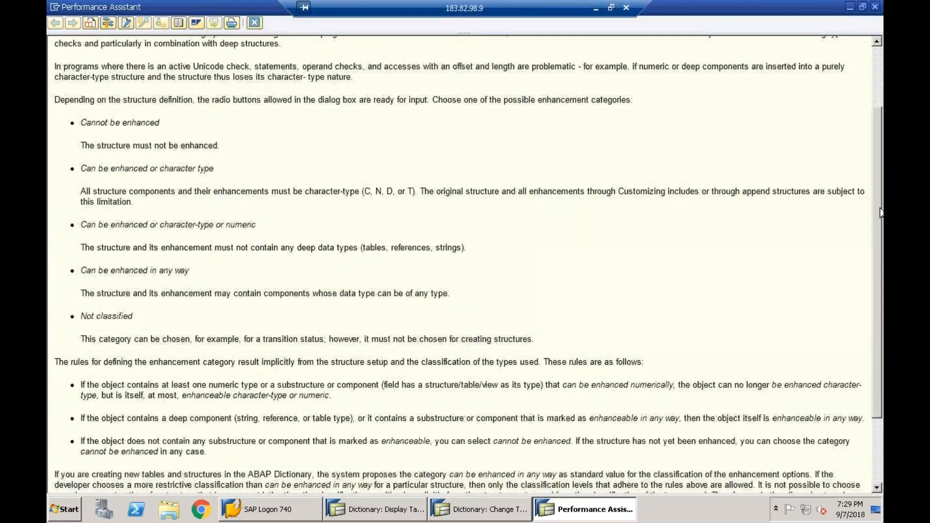
scroll(880, 213, down, 2)
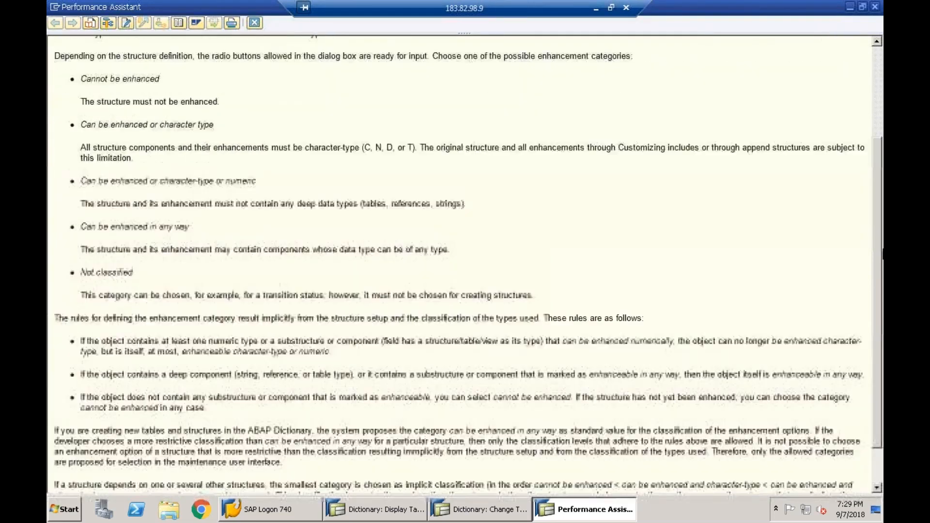
scroll(882, 251, down, 1)
scroll(881, 261, down, 1)
scroll(880, 264, down, 1)
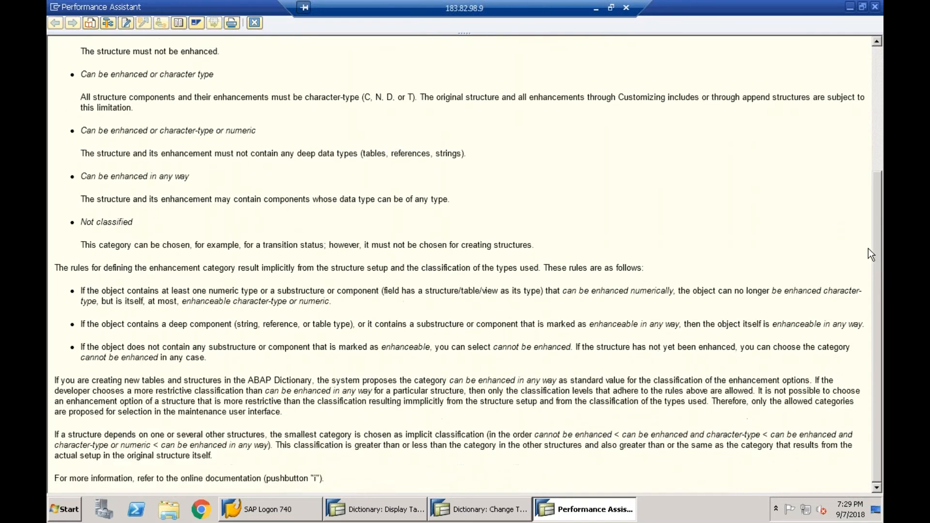
scroll(881, 82, up, 3)
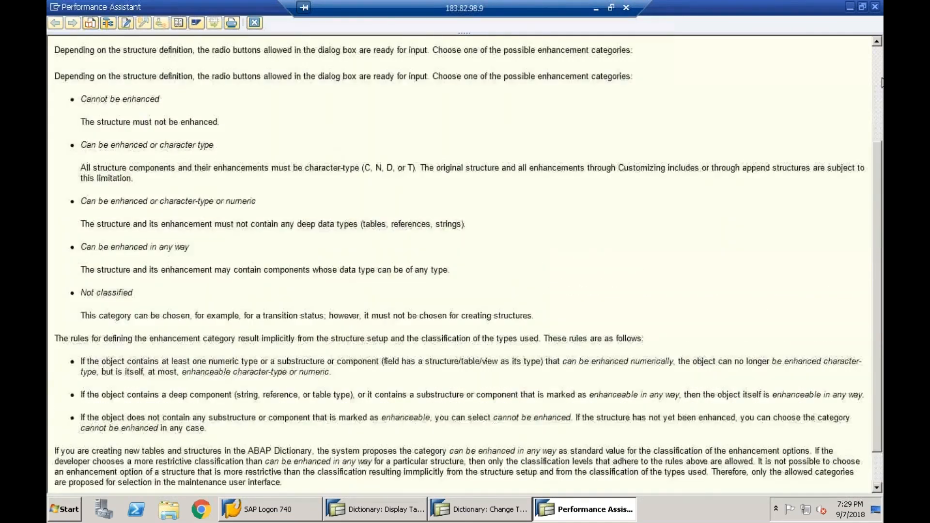
scroll(881, 82, up, 5)
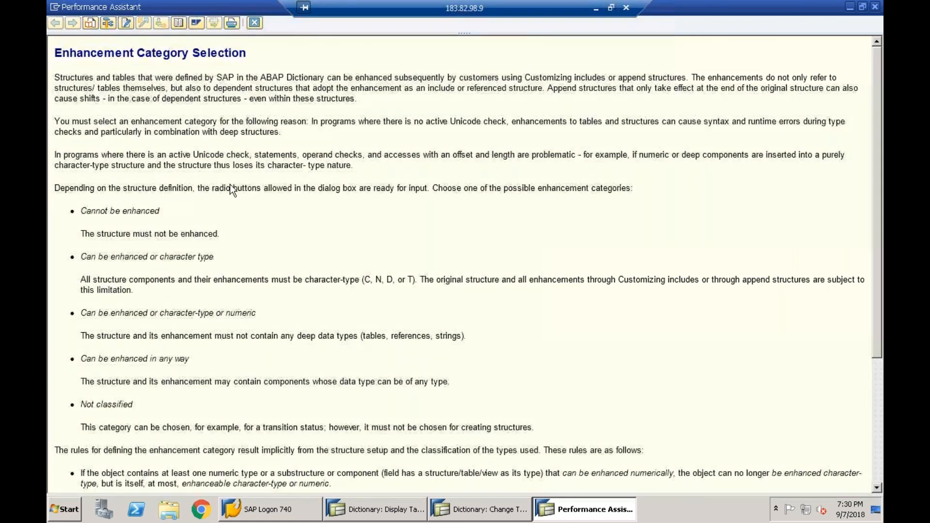
click(875, 6)
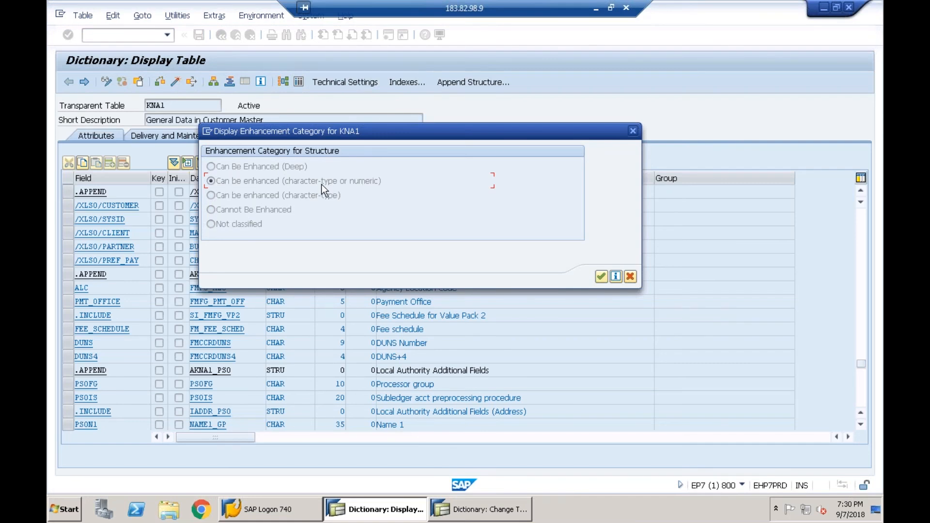
- Reopen the category help, highlight the deep data types "tables, references, strings" under the character-type or numeric category, and close the help and category dialog
key(F1)
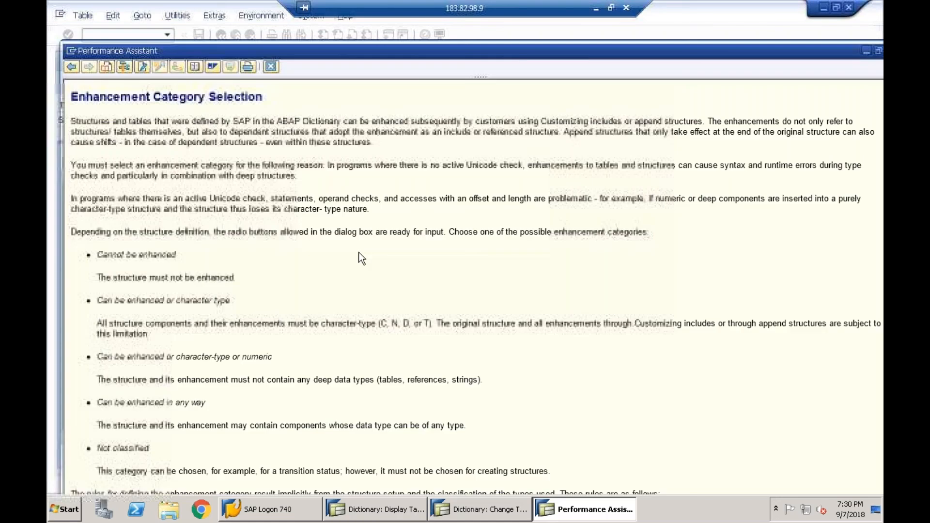
drag(380, 380, 479, 376)
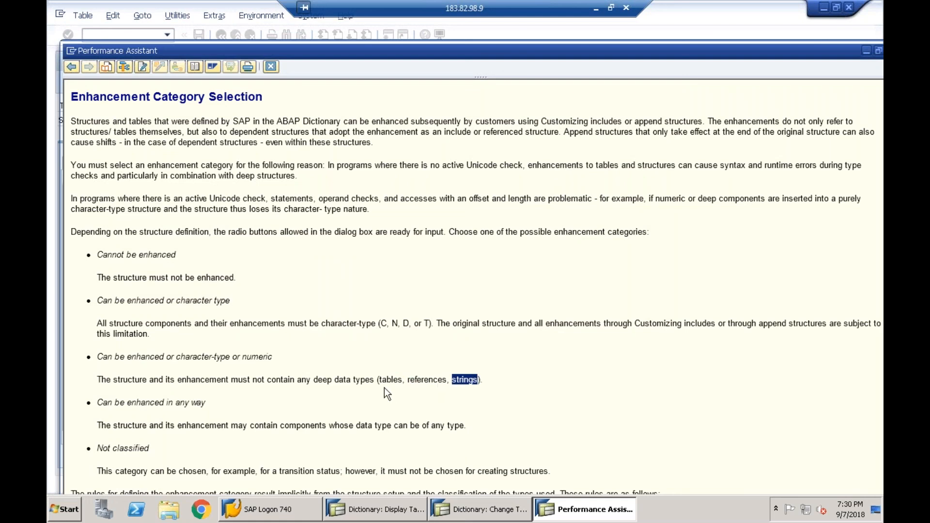
drag(381, 379, 398, 379)
click(441, 376)
drag(421, 379, 446, 375)
click(467, 376)
drag(477, 378, 459, 379)
drag(284, 380, 478, 380)
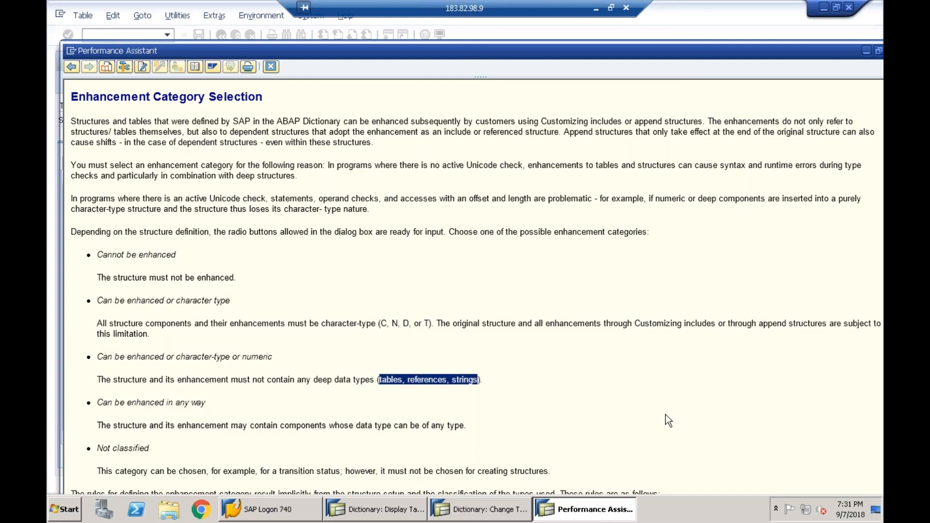
drag(833, 51, 809, 55)
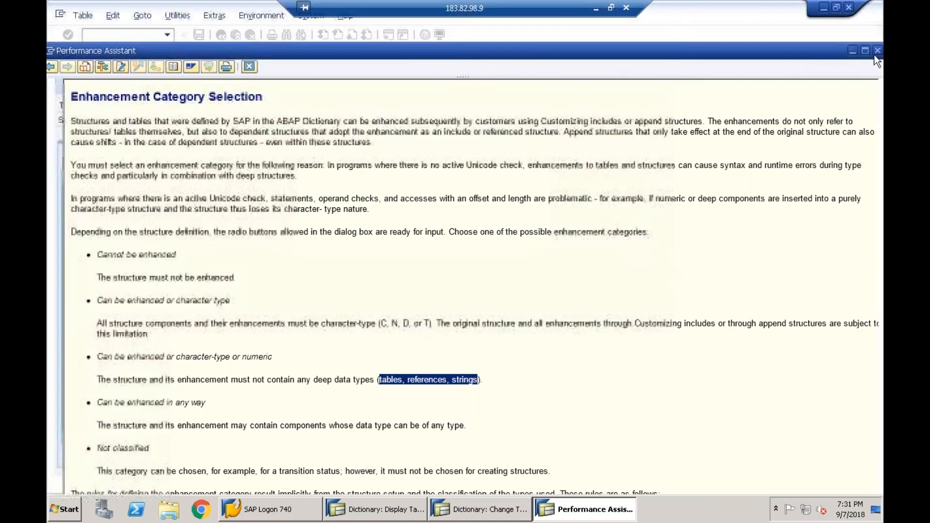
click(877, 51)
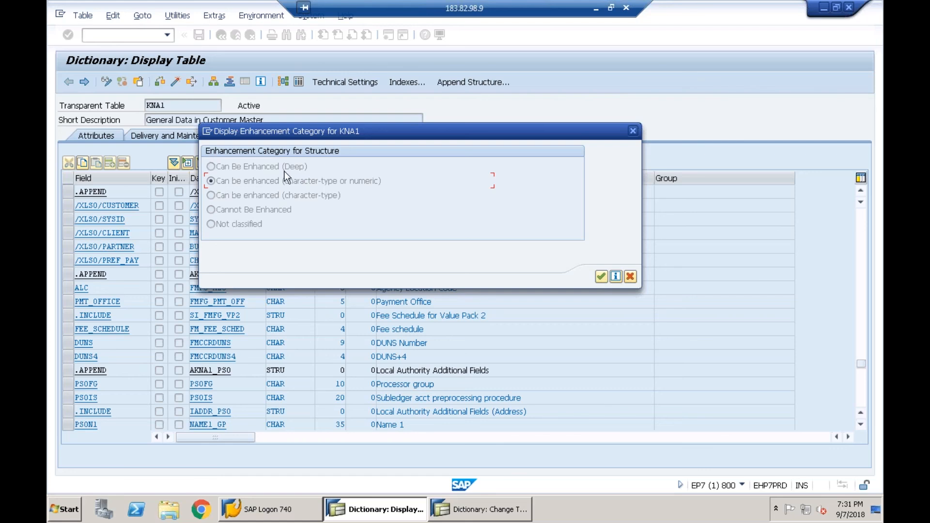
click(630, 276)
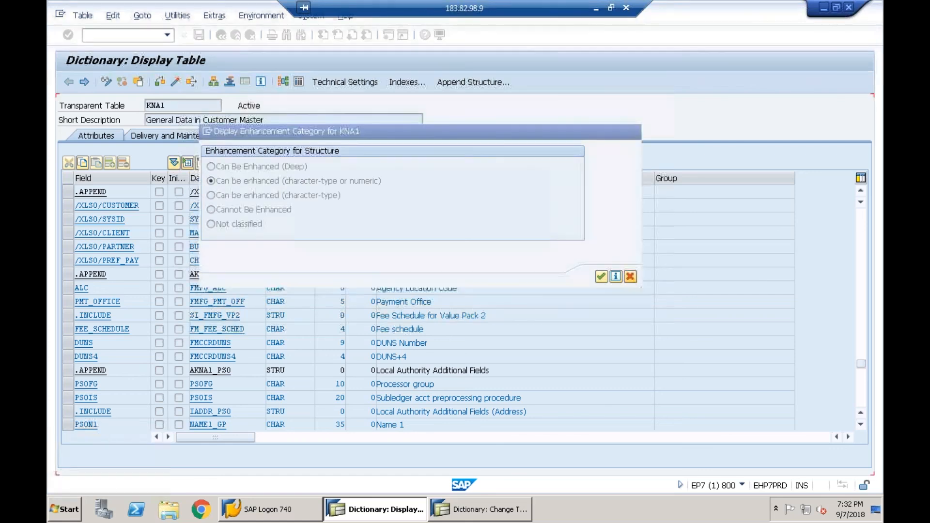
- Switch to the session with table Z645_EMP and set its enhancement category to Can Be Enhanced (Deep)
click(464, 512)
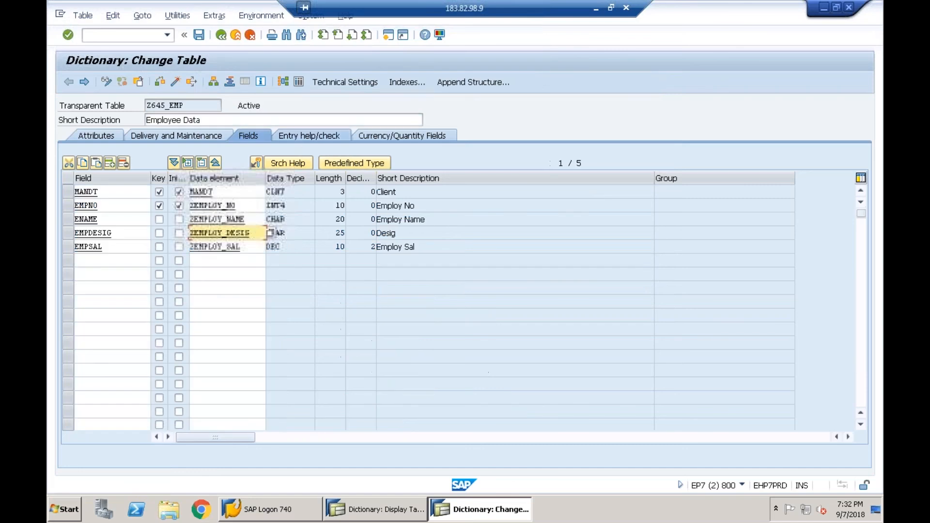
click(214, 15)
click(251, 116)
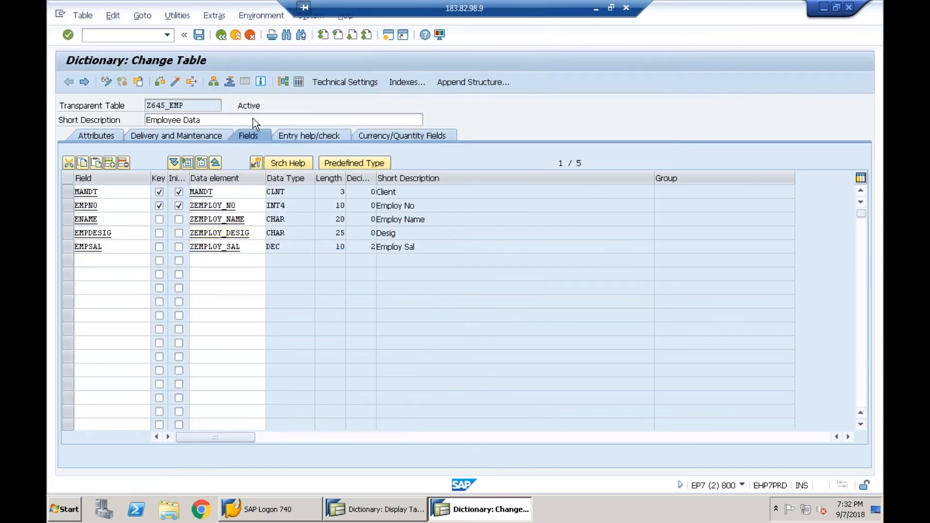
click(193, 201)
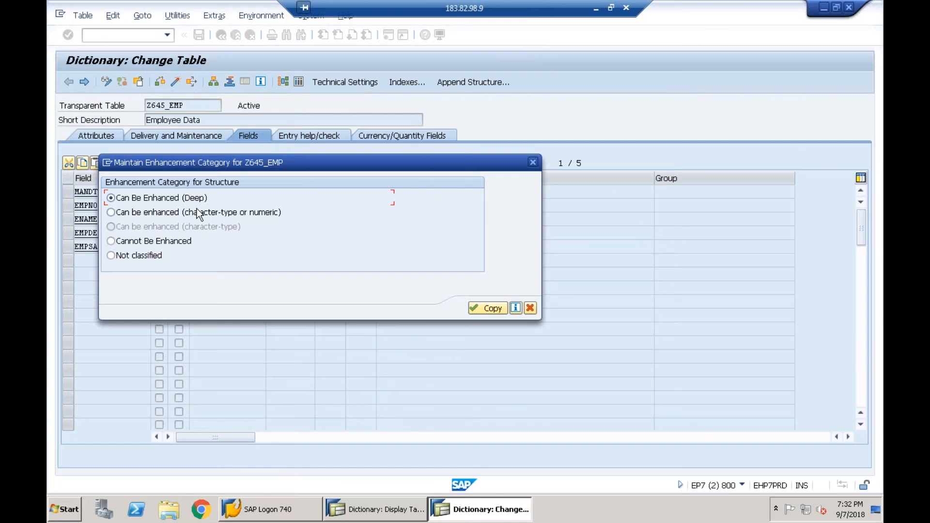
click(195, 210)
click(485, 307)
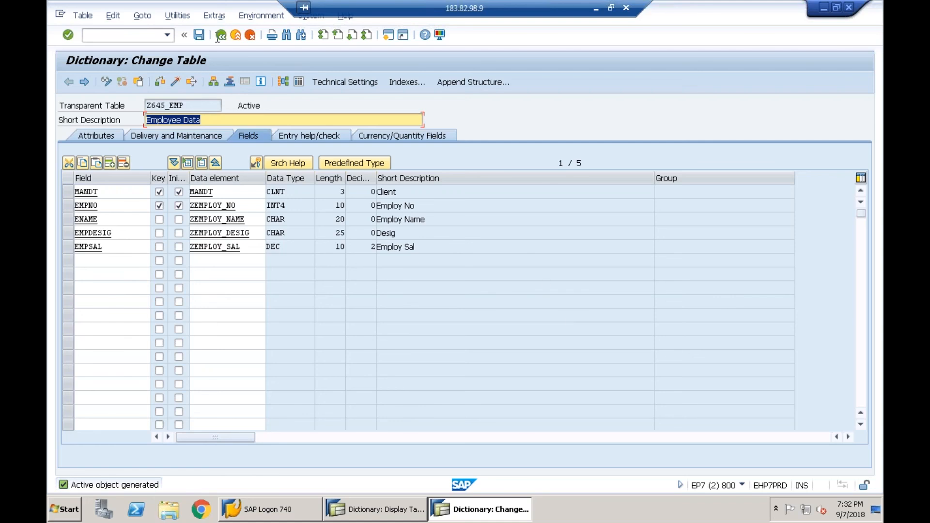
- Review the enhancement category of table Z645_EMP again and accept the existing selection
click(212, 16)
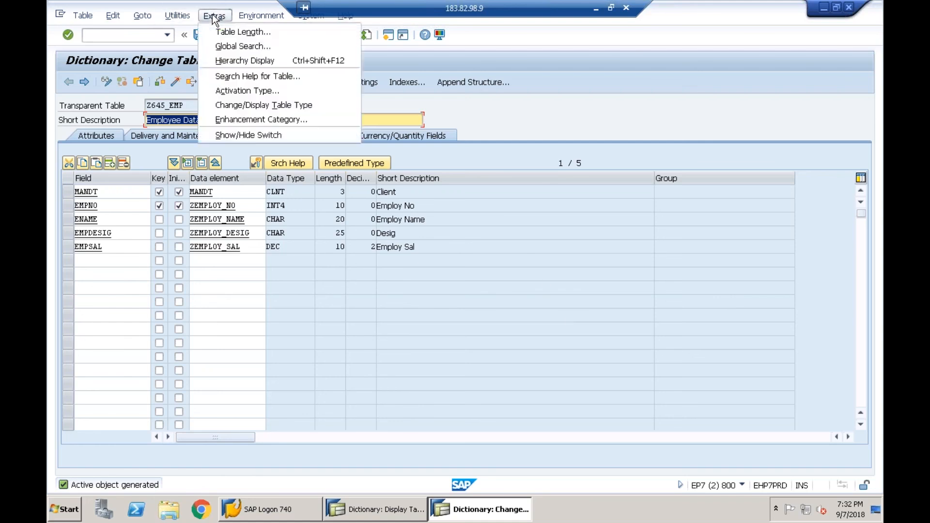
click(249, 118)
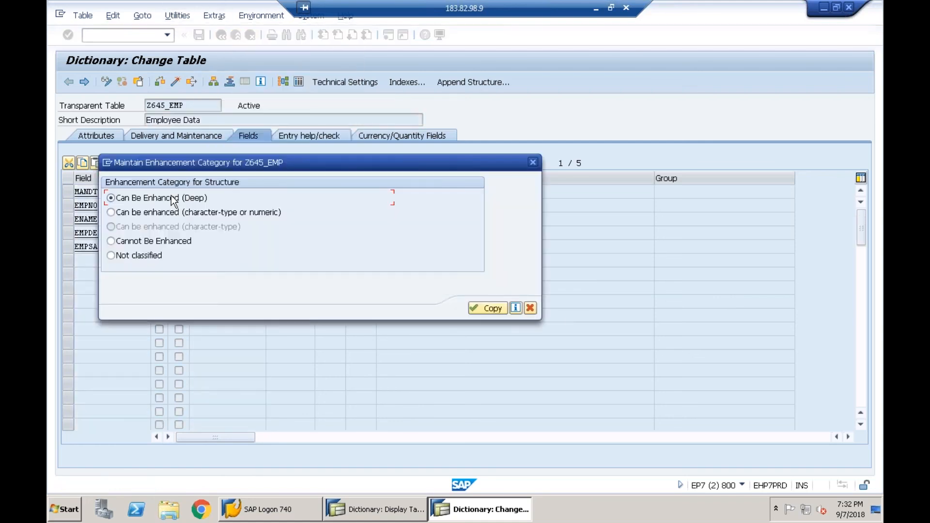
click(481, 307)
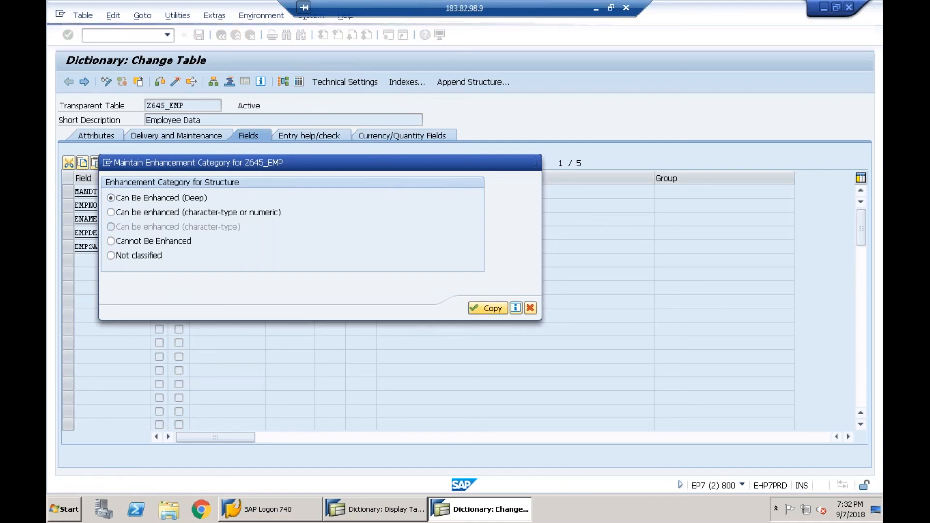